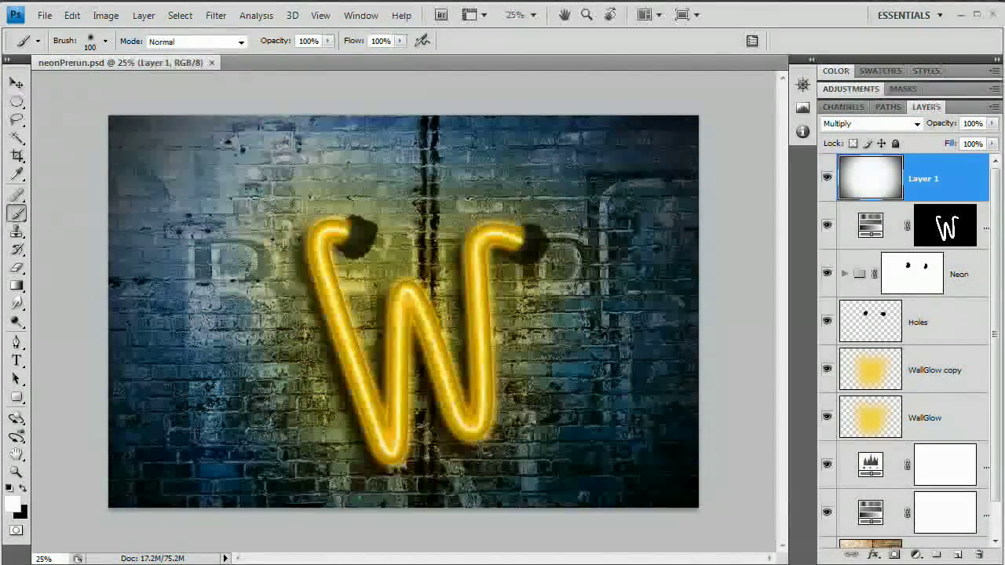
Step: Switch to Bridge, open _beerWall.jpg in Photoshop and check its image size
key("alt+Tab")
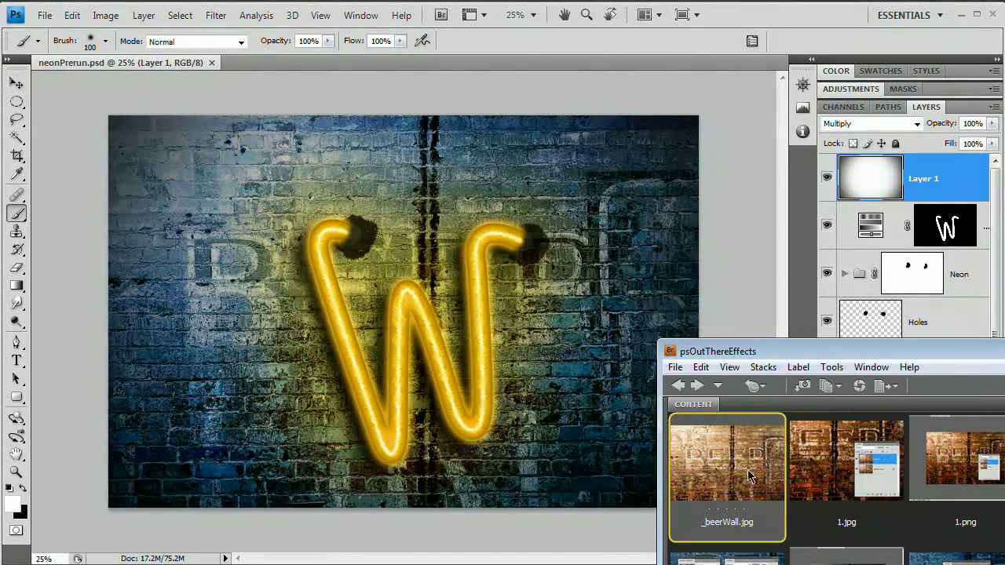
left_click(479, 245)
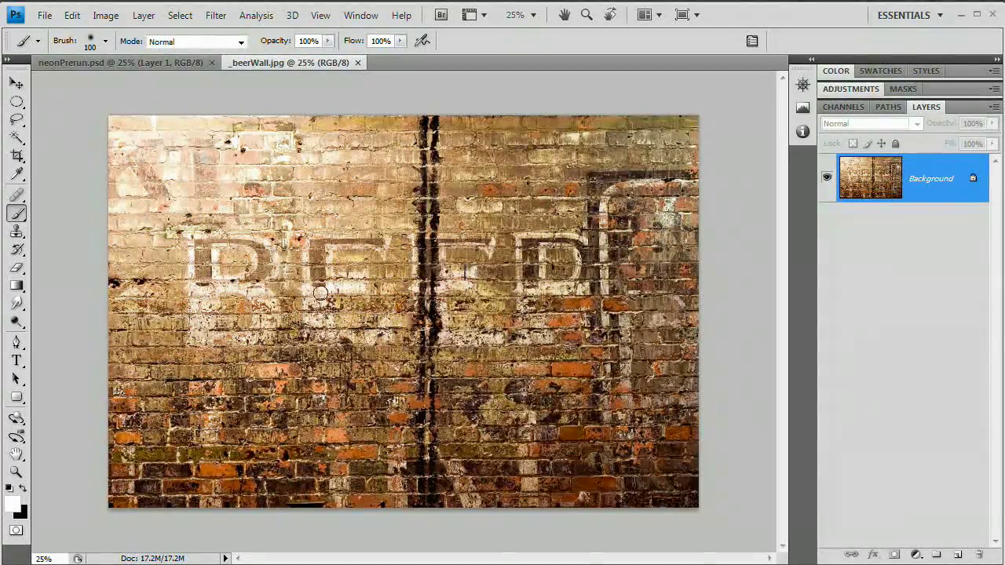
key("ctrl+alt+i")
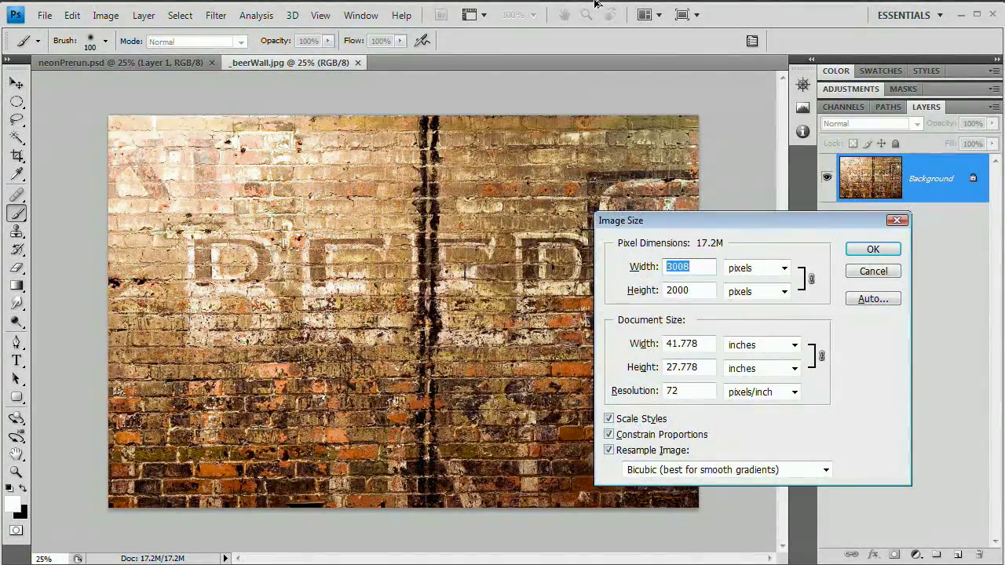
left_click(873, 250)
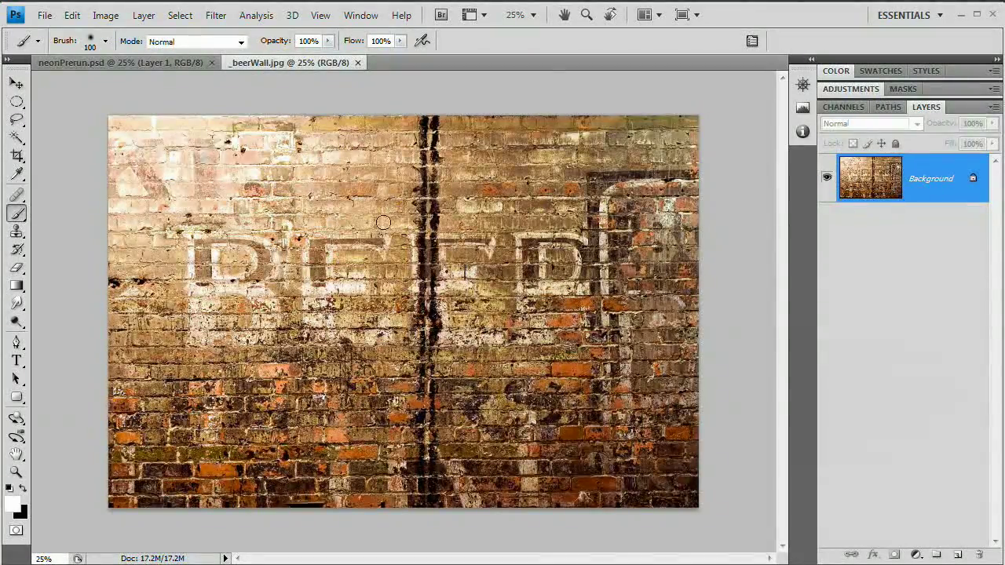
Step: Add a Hue/Saturation adjustment layer above the brick wall with hue +172, saturation -19 and lightness -35
left_click(143, 15)
mouse_move(205, 158)
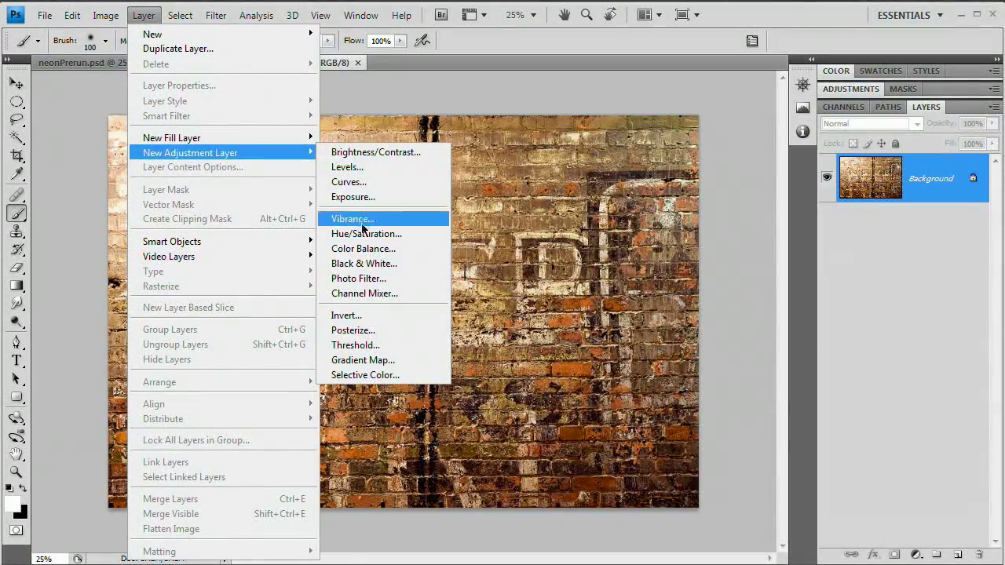
left_click(362, 235)
left_click_drag(643, 274, 479, 239)
left_click(713, 262)
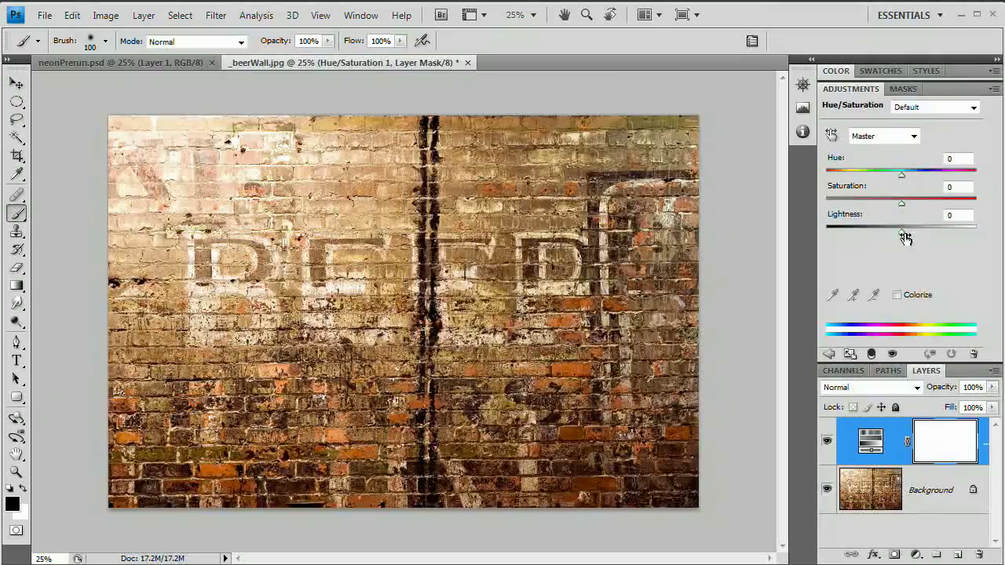
left_click_drag(901, 175, 974, 181)
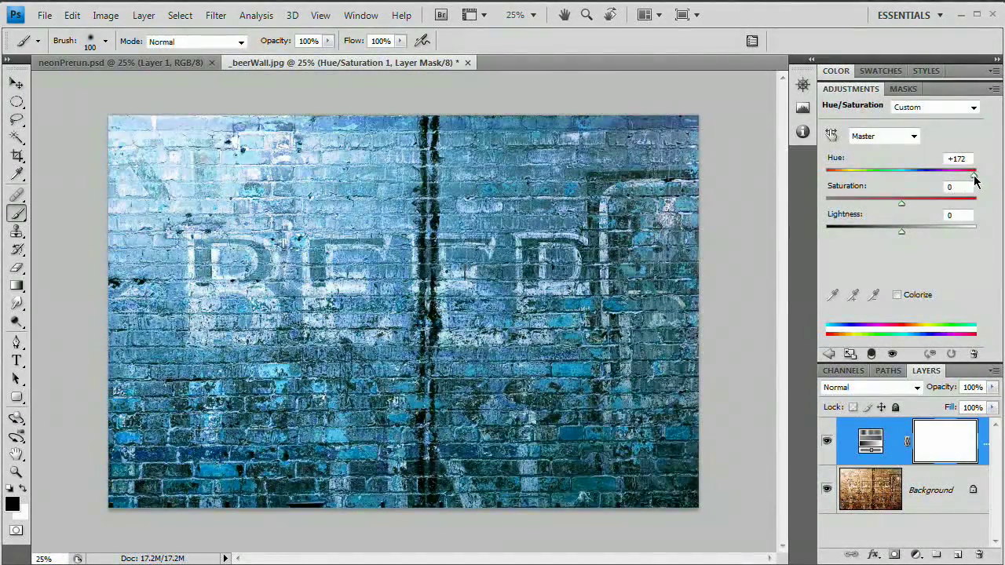
left_click_drag(902, 232, 886, 210)
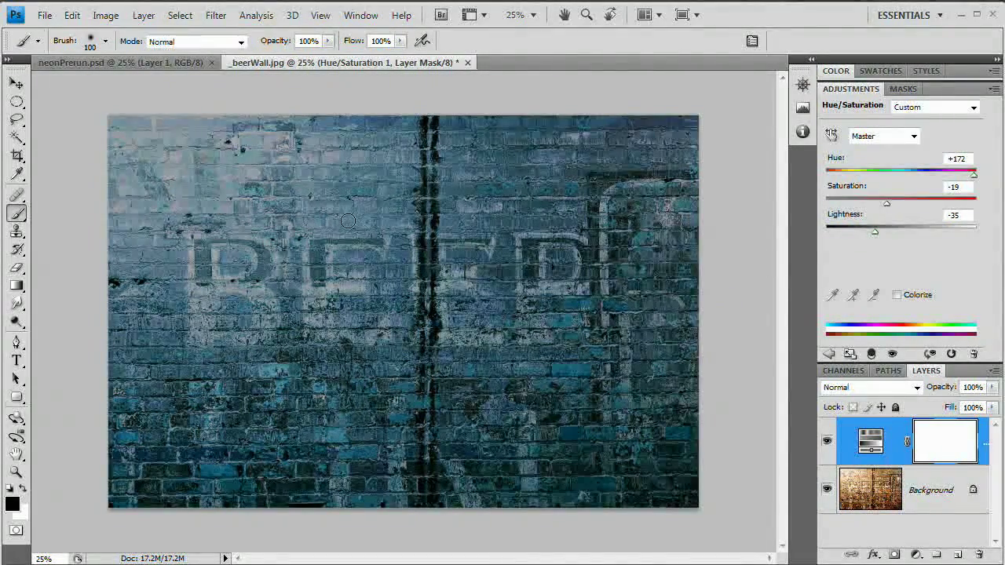
Step: Add a Levels adjustment layer with the black input level at 29 and the white input level at 206
left_click(147, 16)
mouse_move(195, 154)
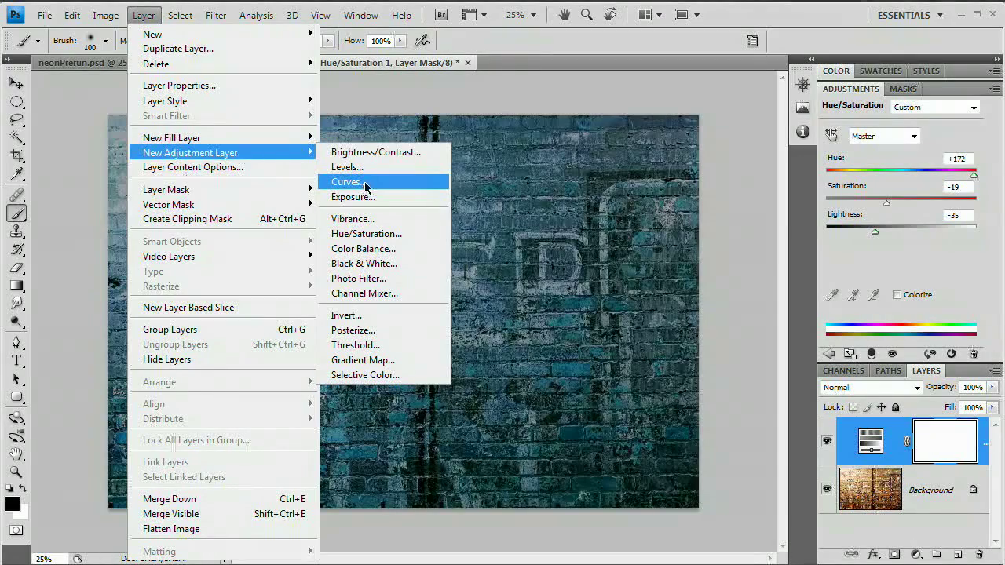
left_click(350, 168)
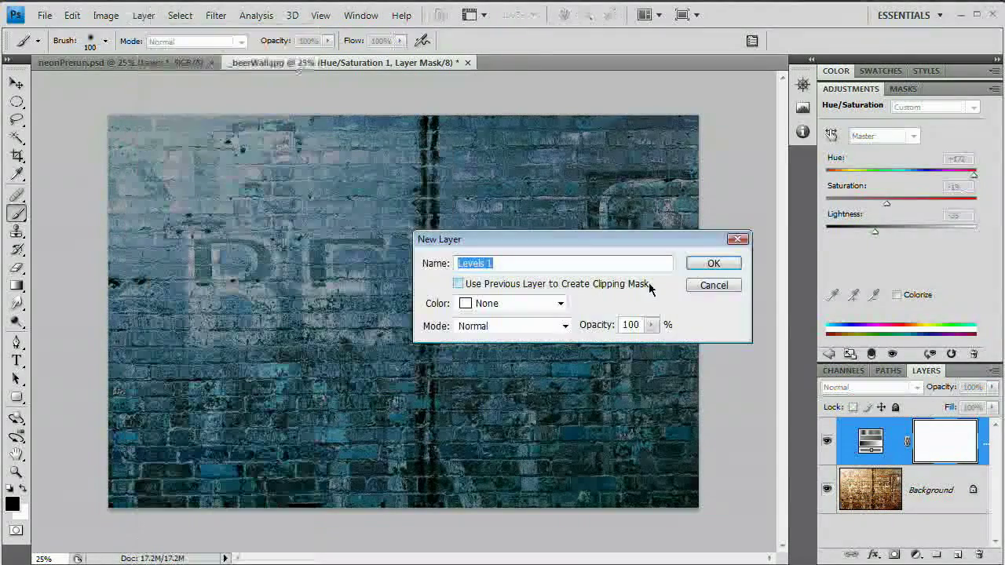
left_click(711, 262)
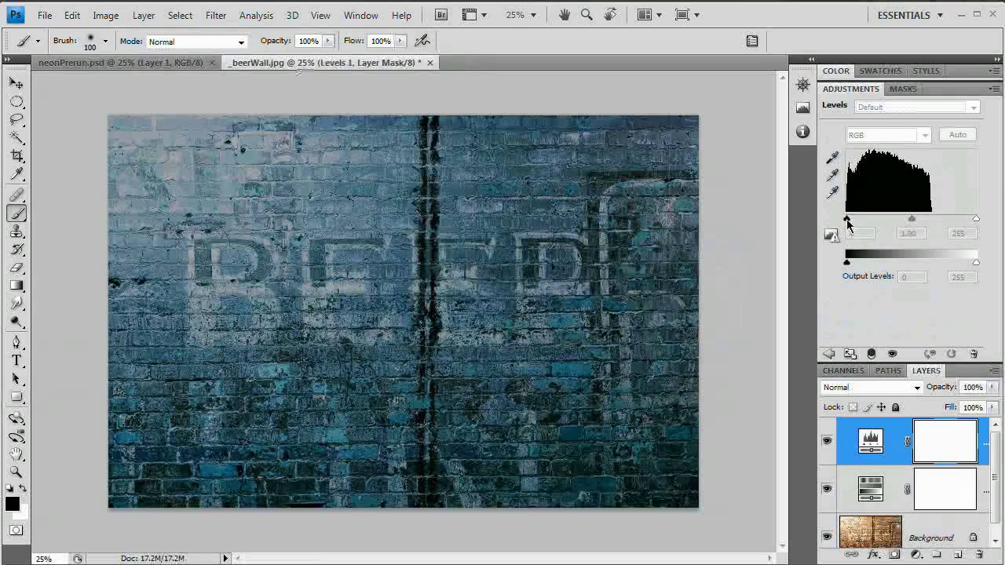
left_click_drag(847, 219, 861, 218)
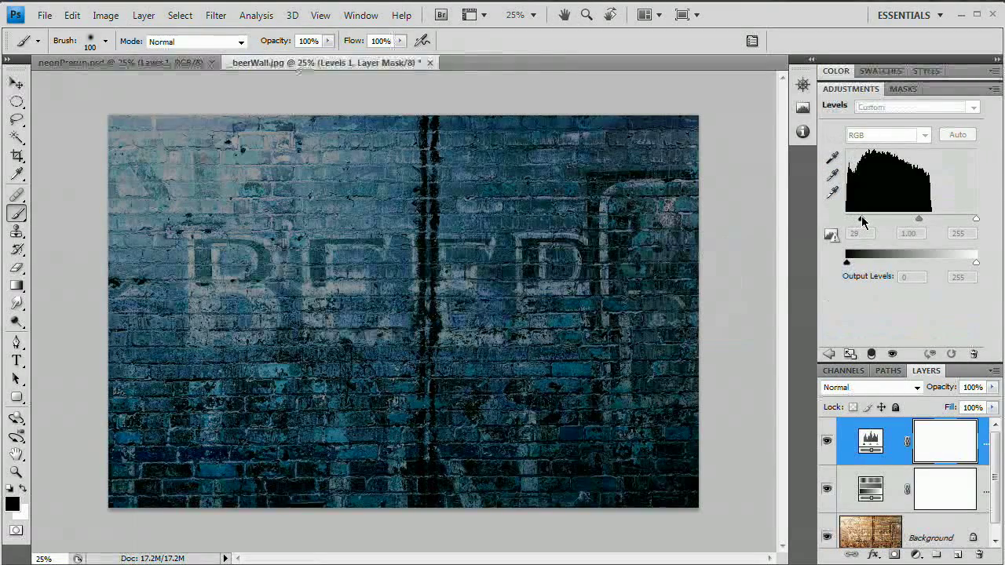
left_click_drag(975, 219, 951, 224)
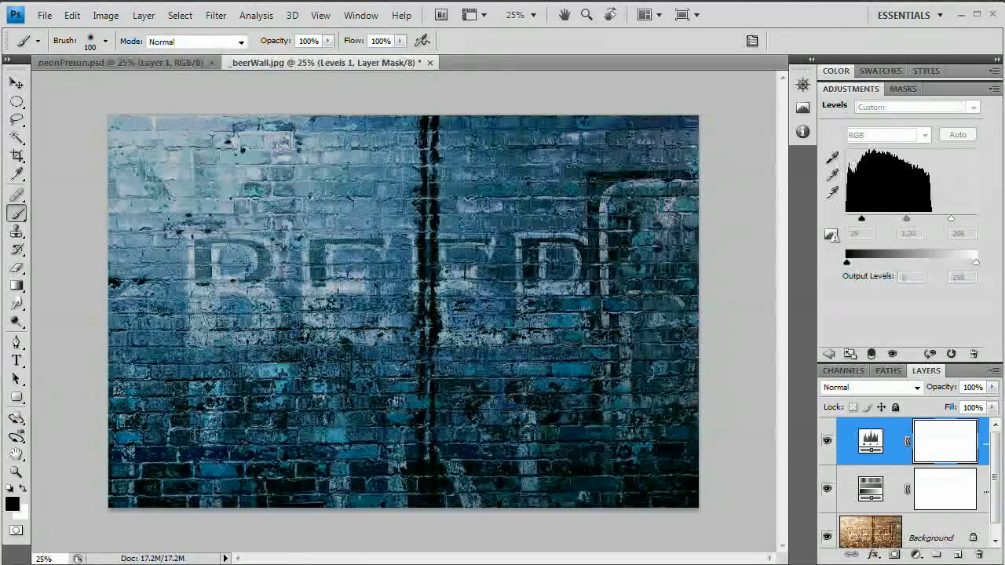
Step: Add the letter W as white 120 pt Komika Title text near the middle of the wall
left_click(16, 360)
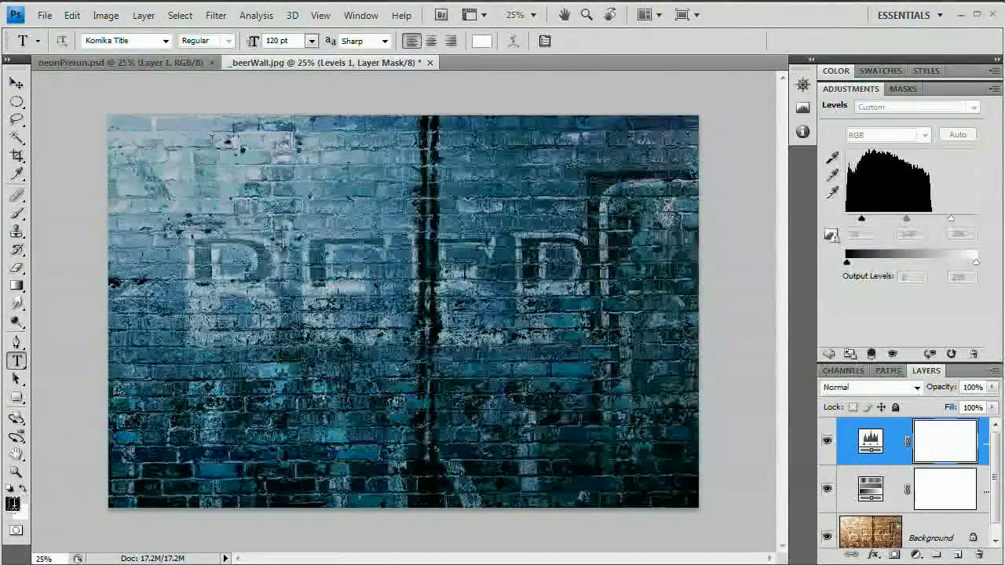
left_click(22, 490)
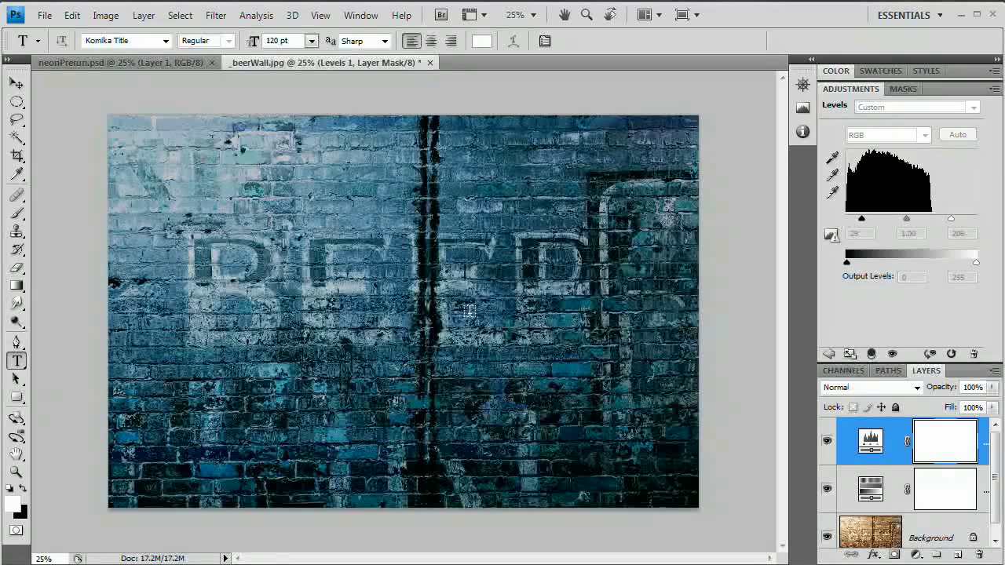
left_click(164, 41)
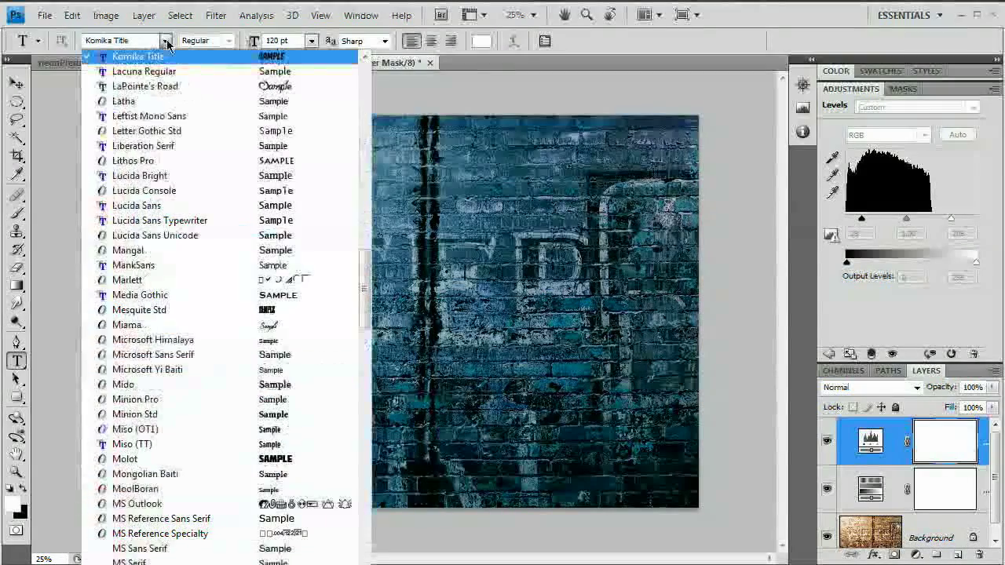
scroll(209, 124, "up", 5)
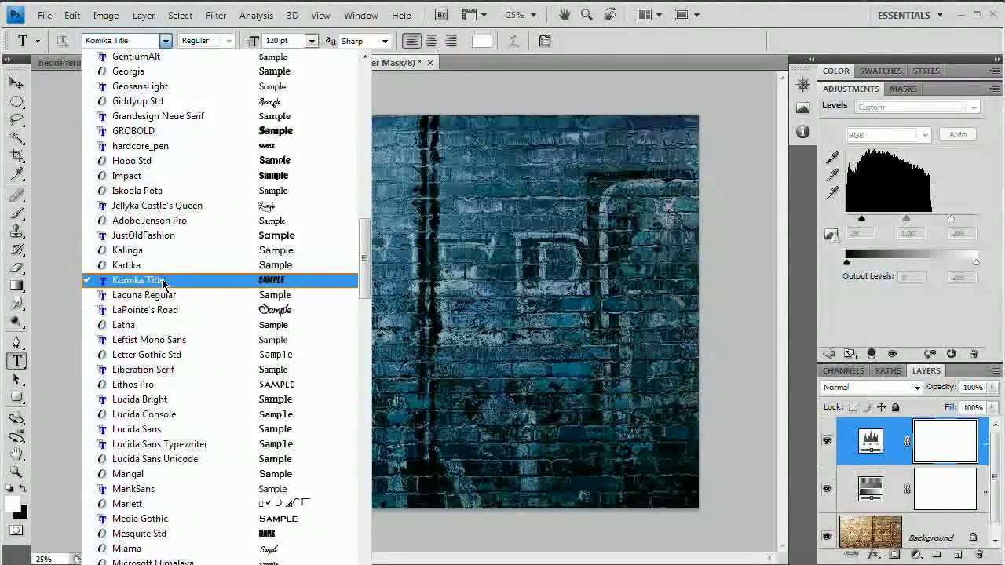
left_click(163, 282)
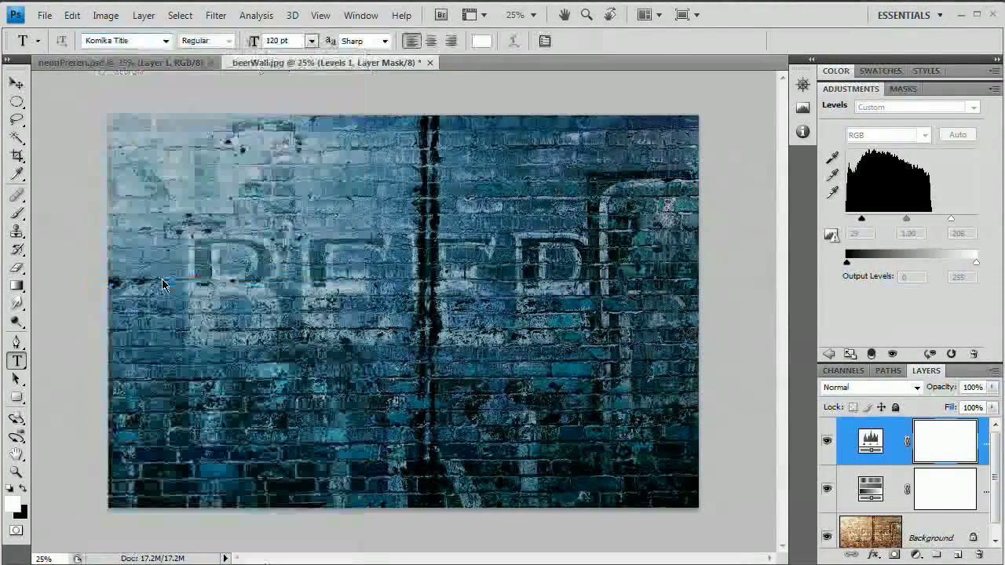
left_click(380, 314)
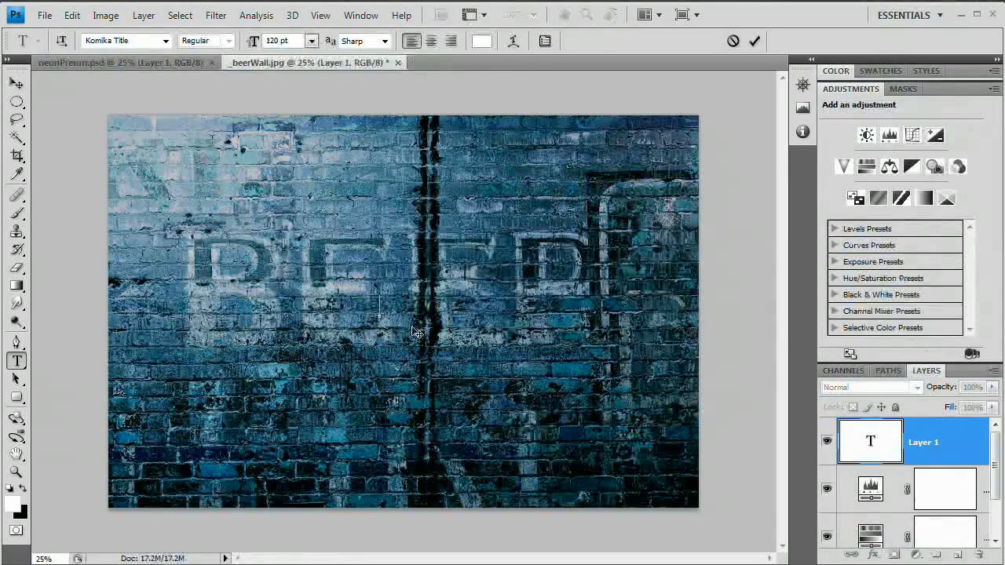
type("W")
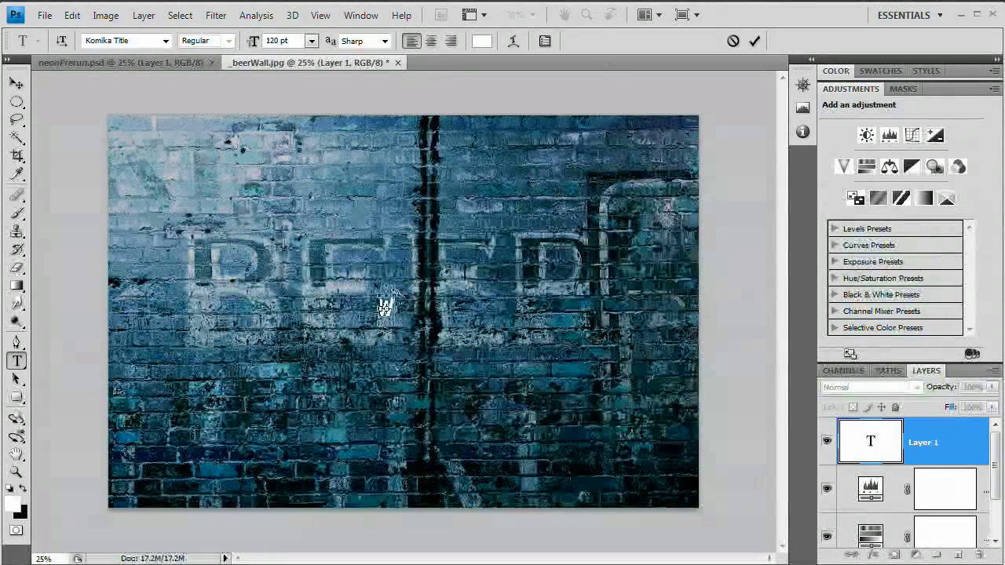
Step: Enlarge and stretch the W to about 1359 pt and move it to the centre of the wall
left_click_drag(496, 218, 585, 92)
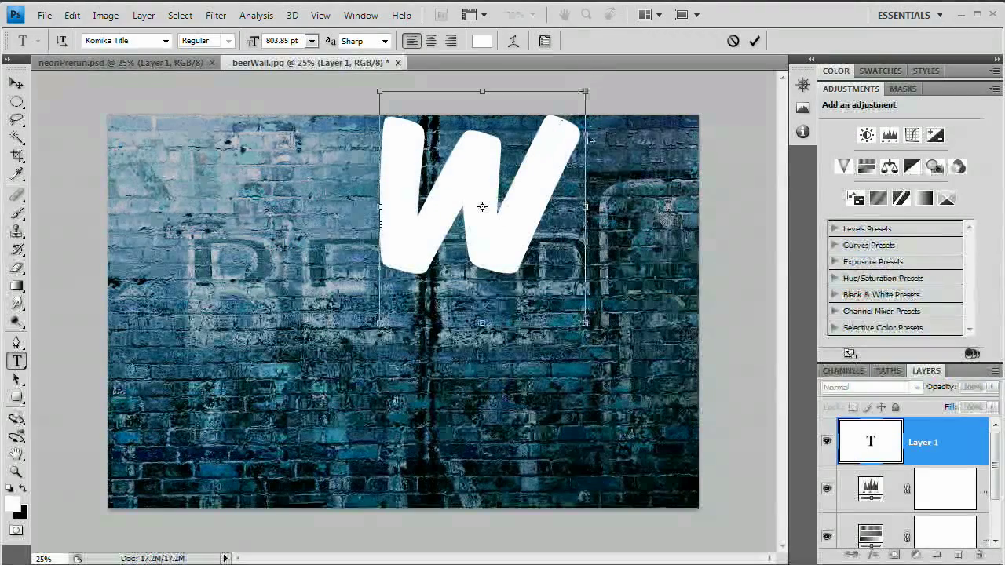
left_click_drag(585, 322, 594, 399)
left_click_drag(520, 261, 522, 263)
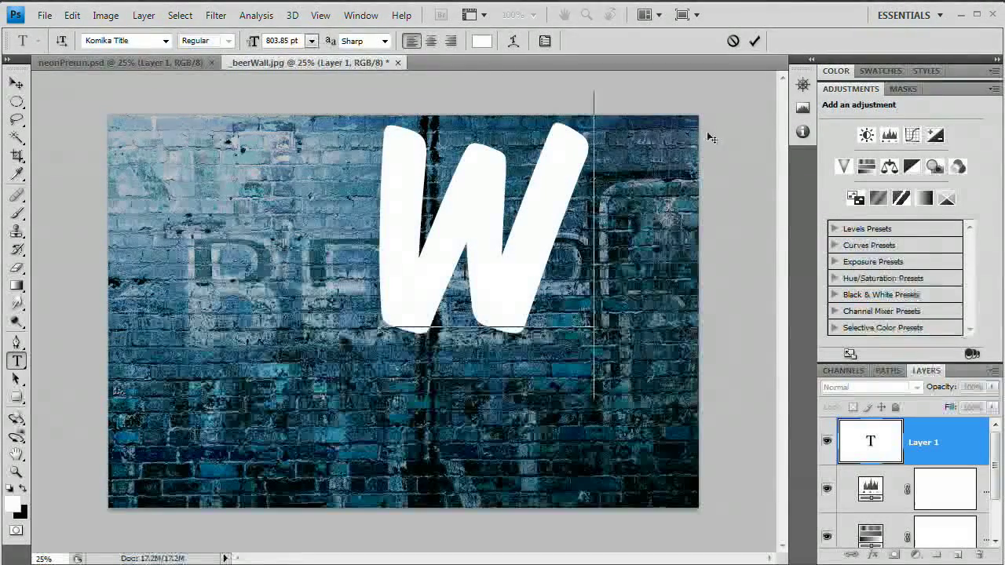
left_click(754, 44)
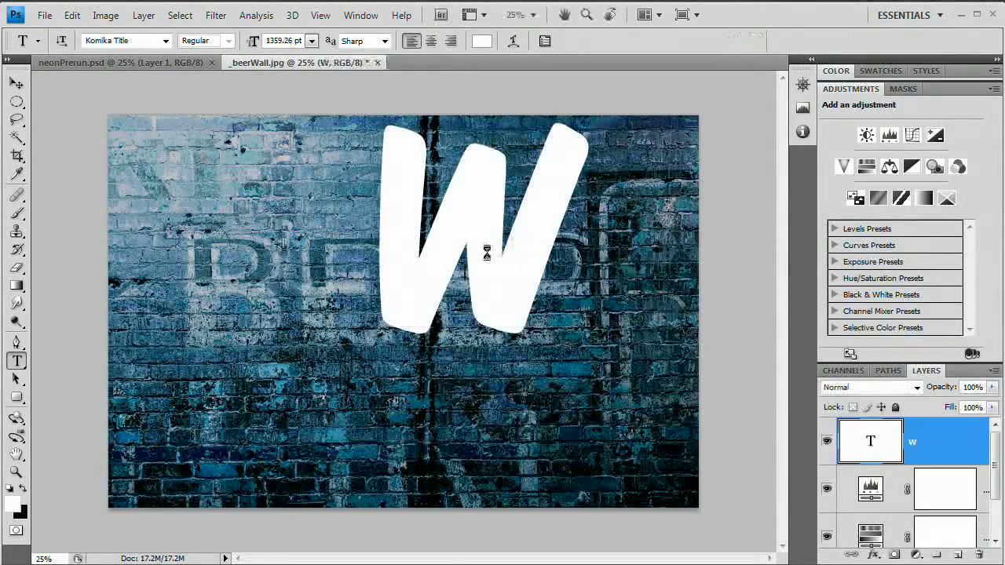
key("v")
left_click_drag(477, 217, 416, 307)
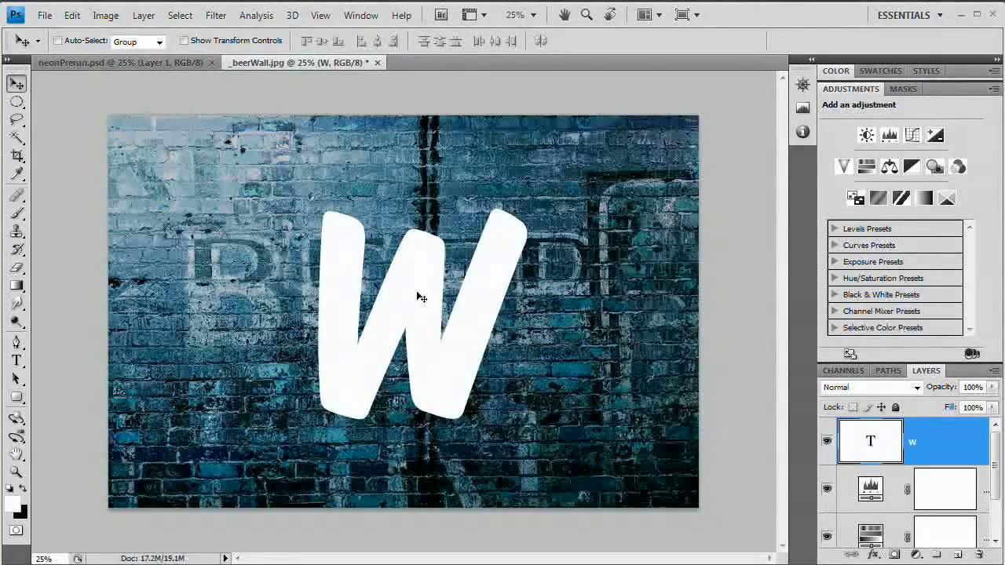
Step: Flip the W horizontally and shift it slightly left to recentre it on the wall
key("ctrl+t")
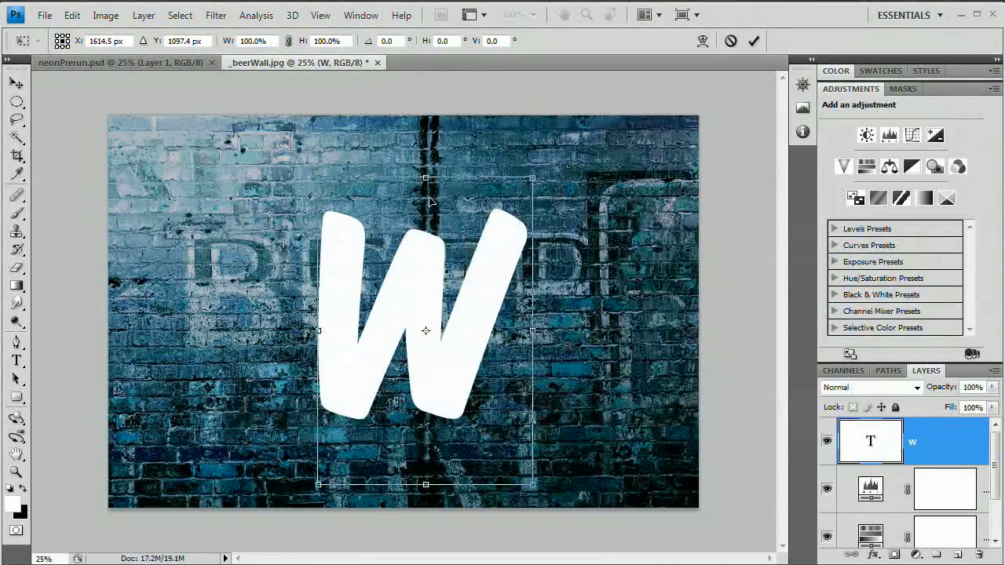
right_click(427, 248)
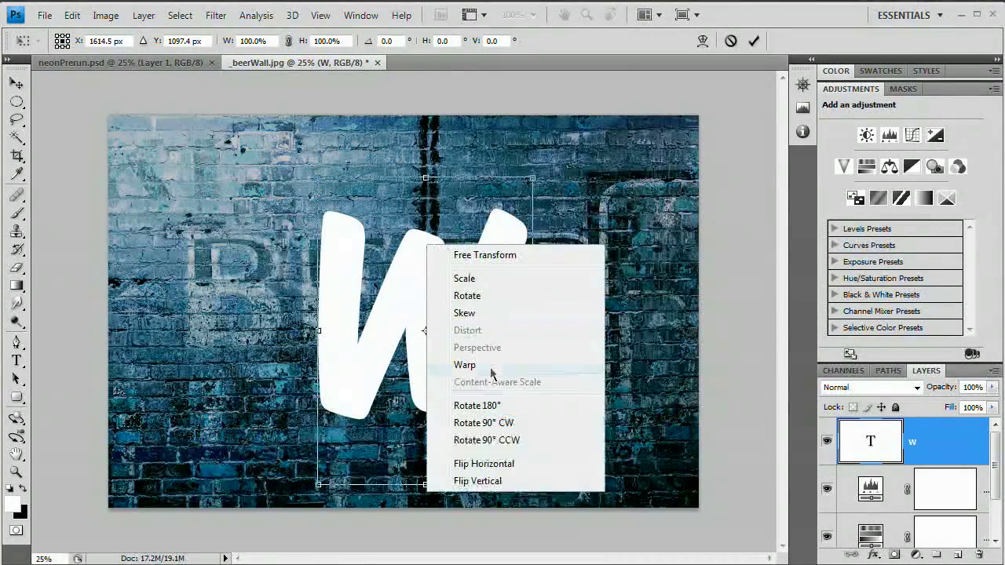
left_click(486, 463)
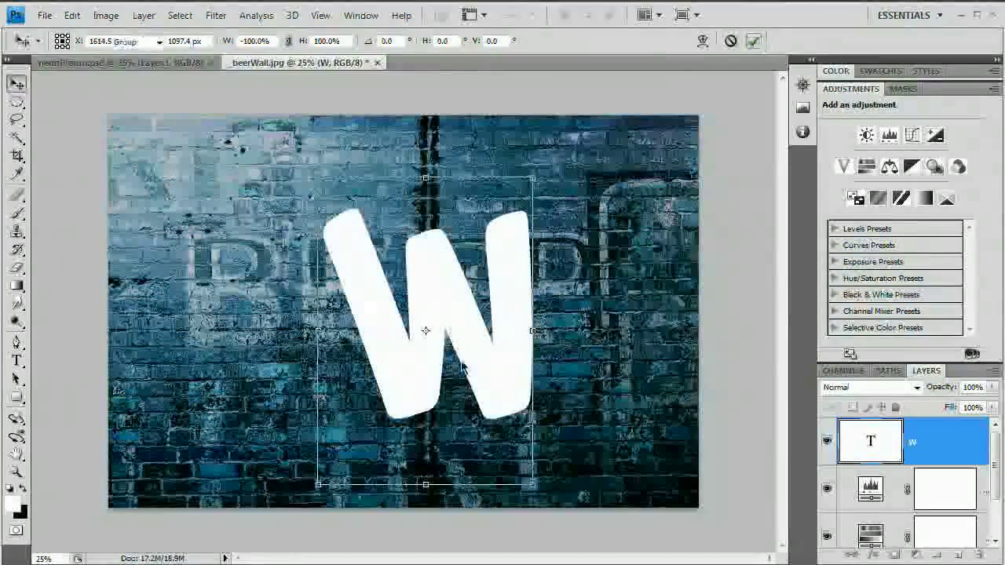
left_click(755, 41)
left_click_drag(455, 340, 434, 341)
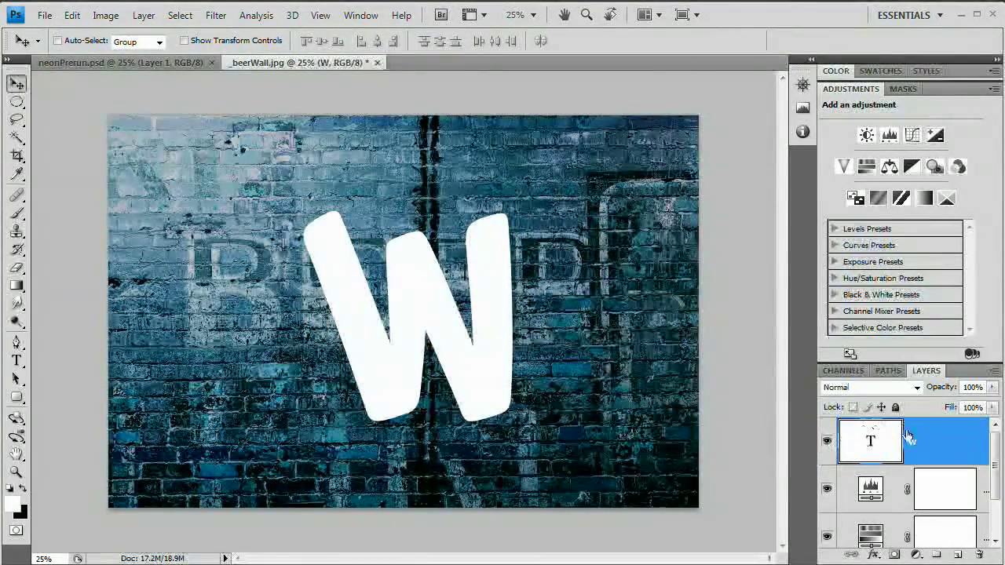
Step: Start a Pen tool path along the W guide, from its upper-left hook down the first stroke, around the first valley and up the inner stroke
left_click(16, 343)
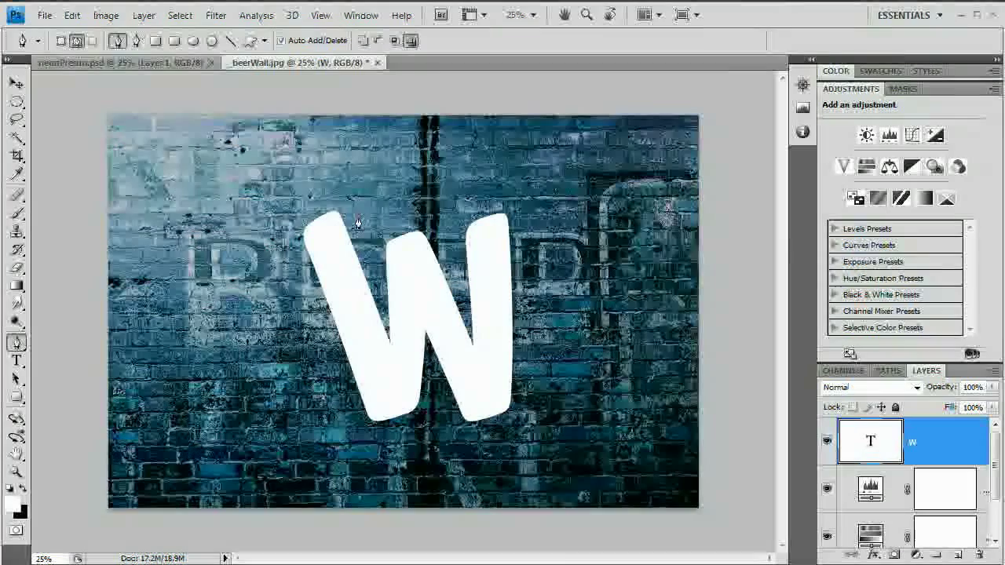
left_click_drag(322, 228, 327, 248)
left_click_drag(349, 294, 345, 294)
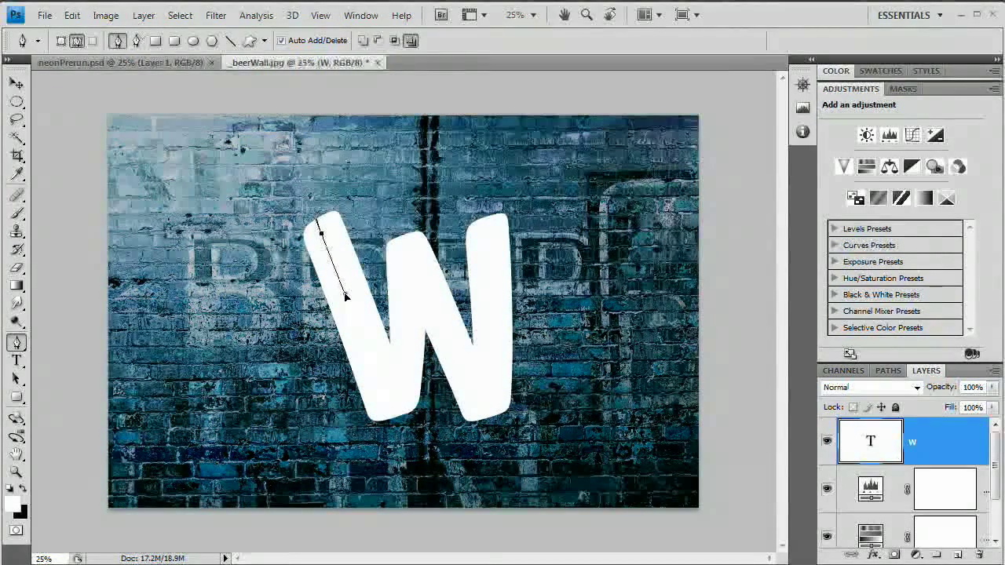
left_click(379, 396)
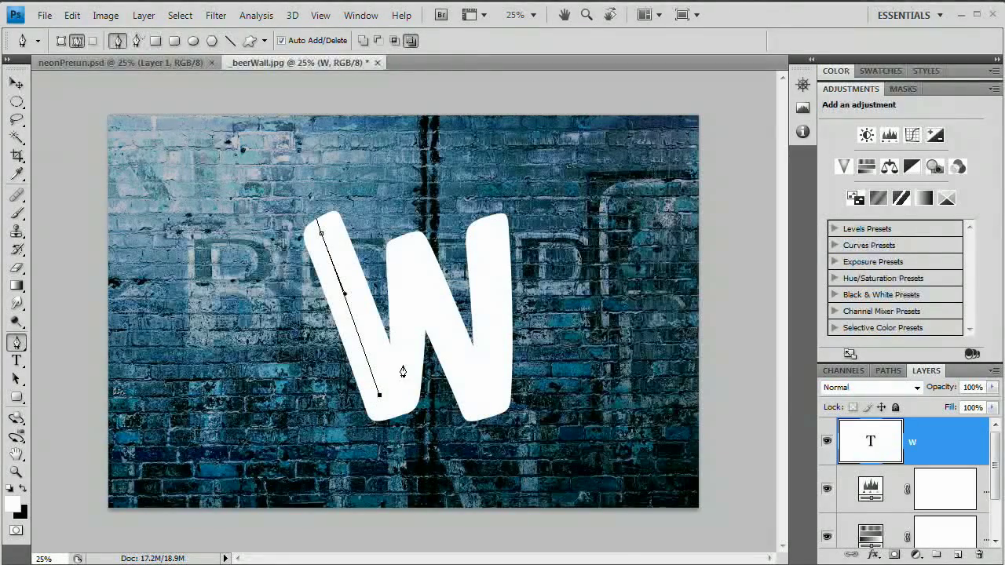
left_click_drag(407, 366, 411, 280)
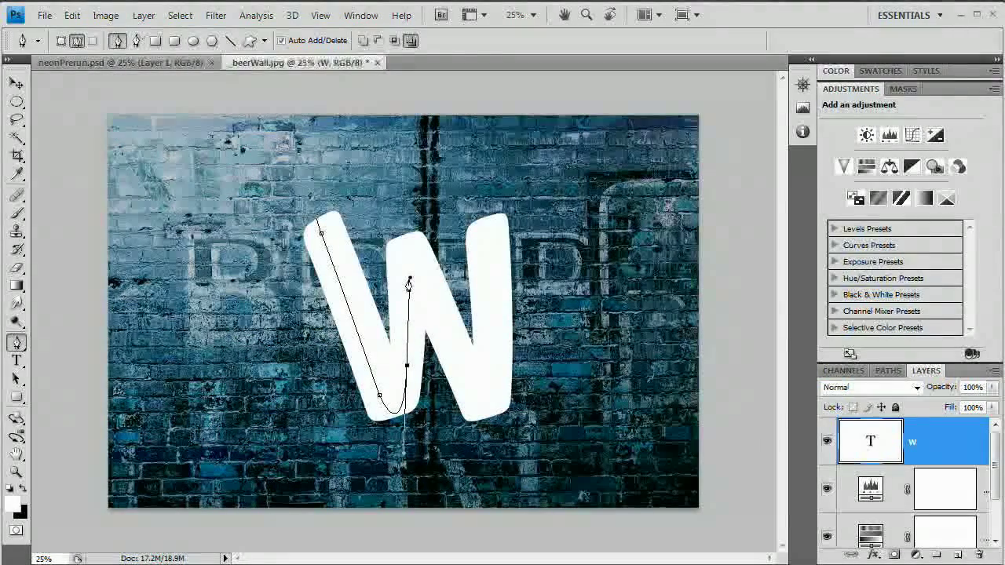
left_click(410, 279)
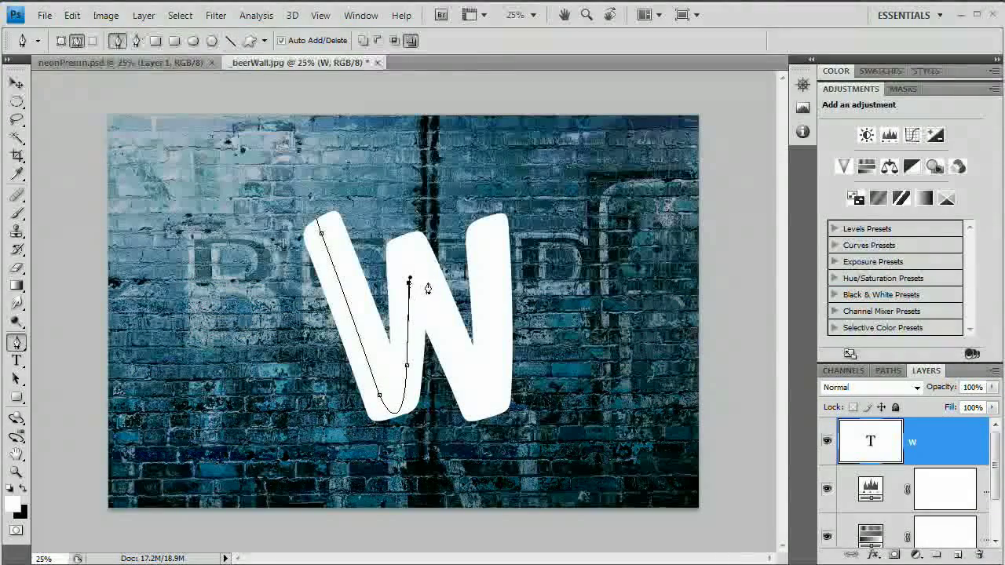
Step: Continue the path over the middle peak, around the second valley and up the last stroke, ending in a curved hook beyond the letter
left_click_drag(430, 279, 450, 311)
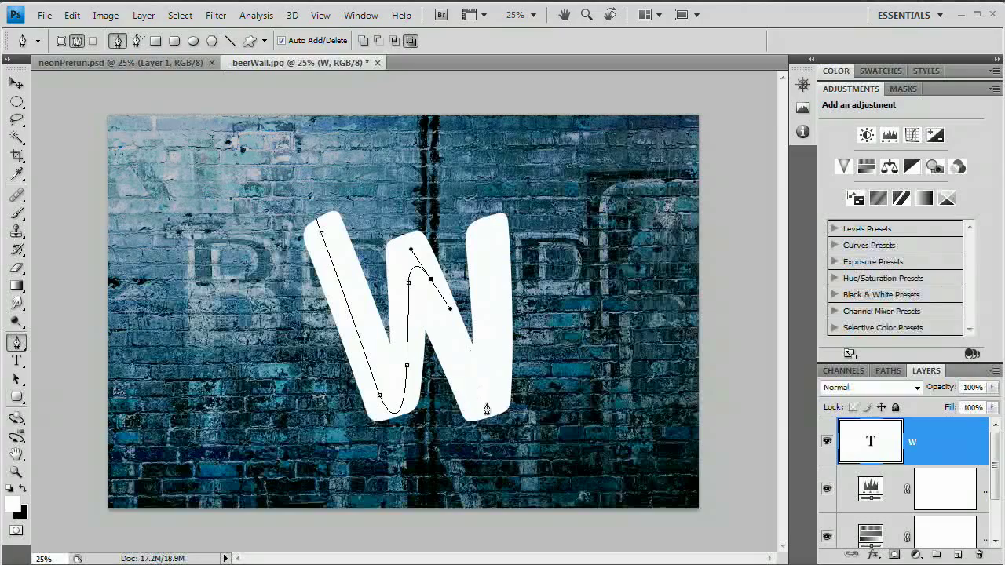
left_click_drag(478, 404, 493, 428)
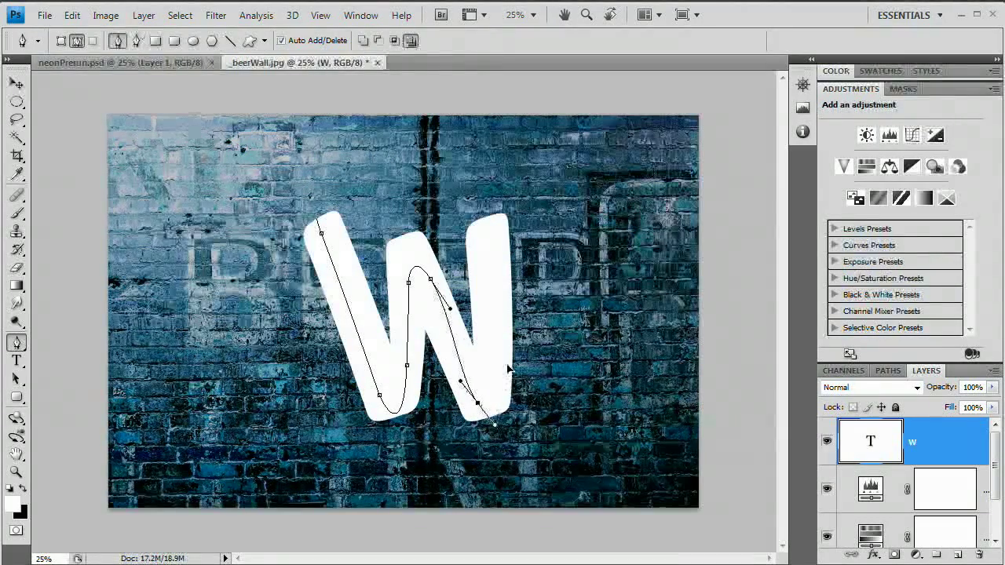
left_click_drag(502, 362, 500, 284)
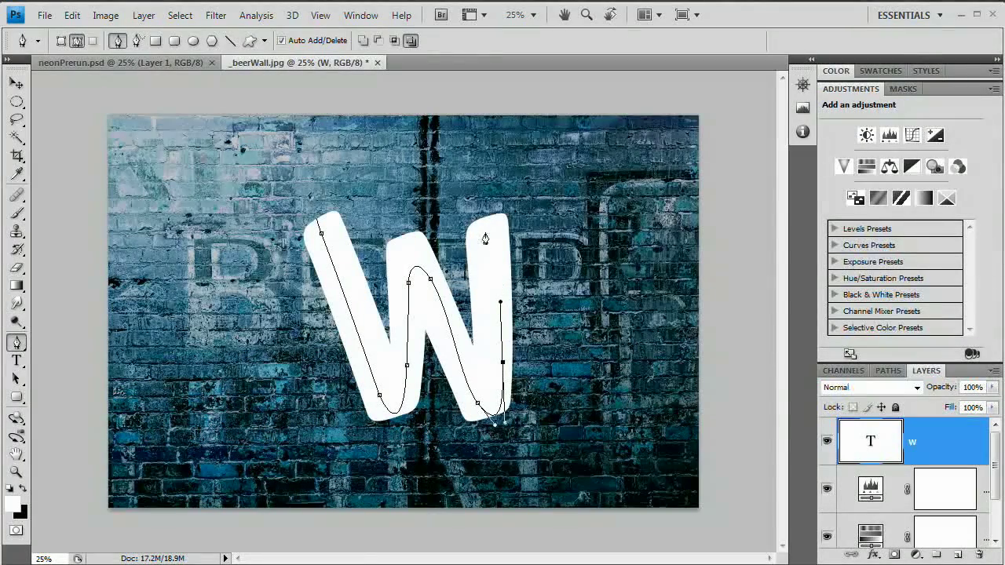
left_click(492, 229)
left_click_drag(533, 215, 592, 234)
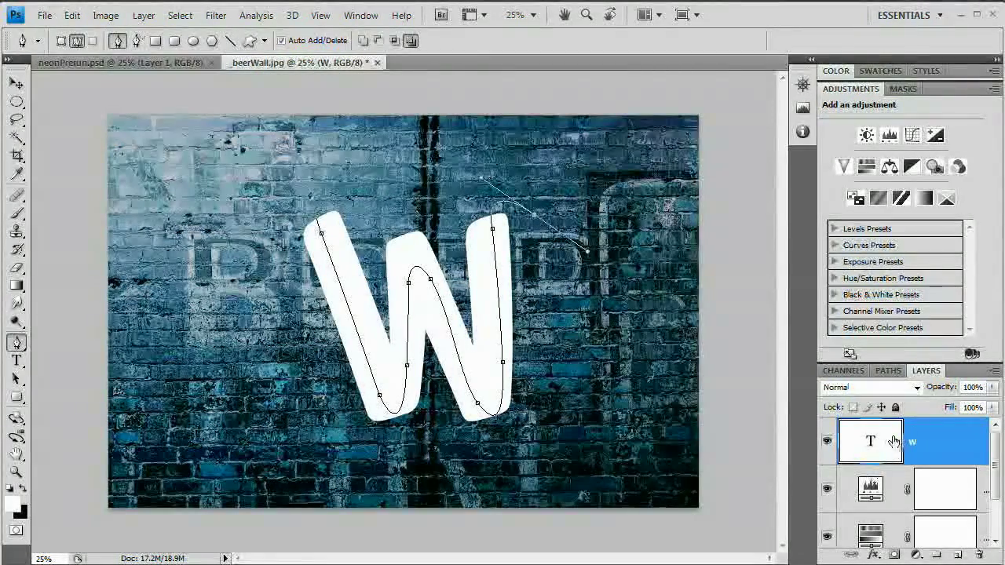
Step: Delete the W text guide layer and save the work path under the name W
left_click(828, 445)
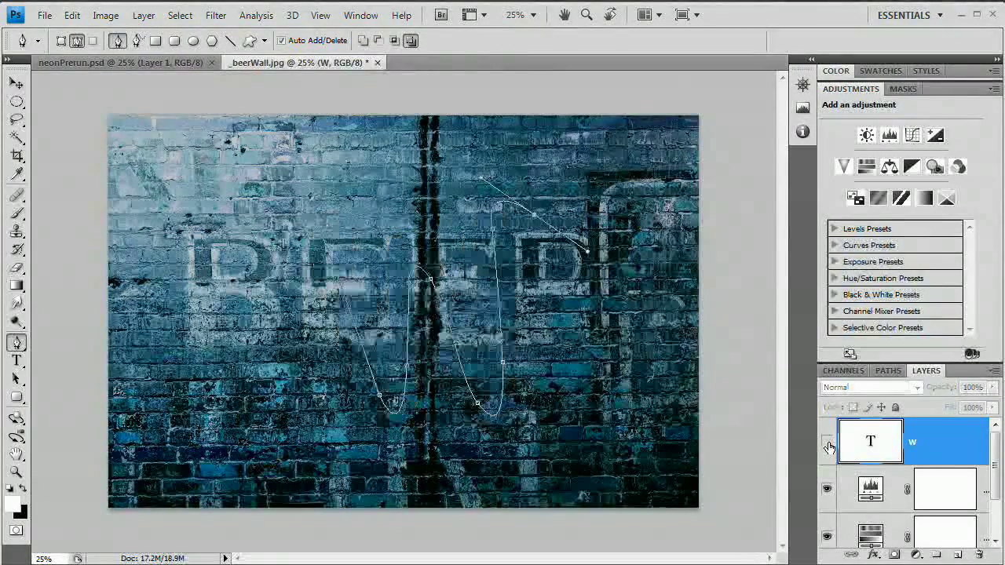
left_click_drag(846, 446, 979, 551)
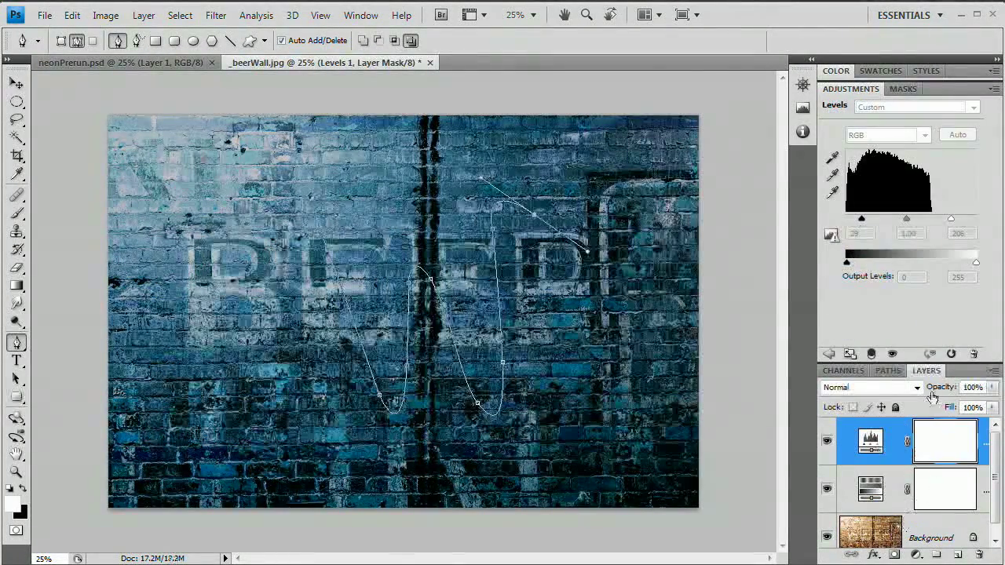
left_click(888, 370)
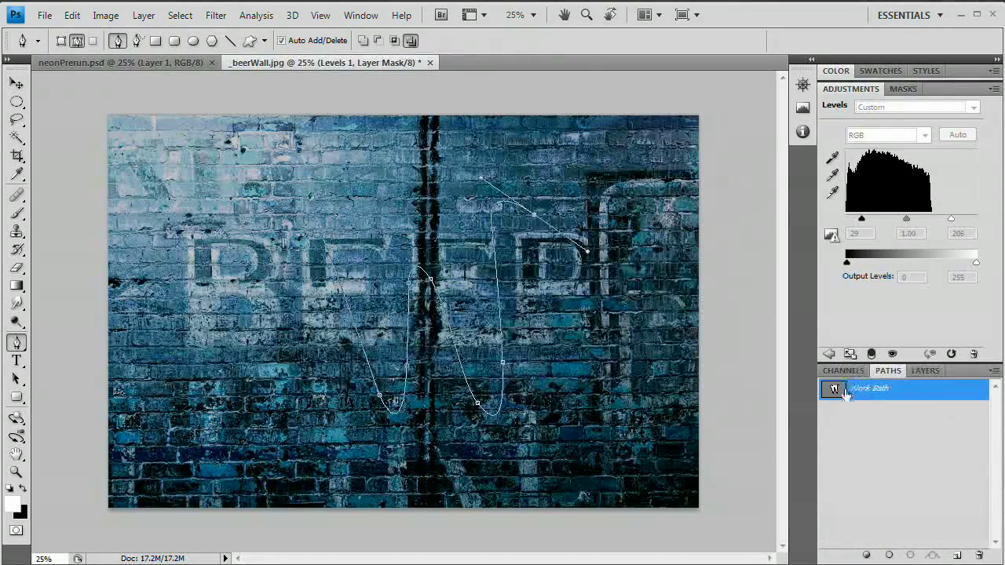
double_click(853, 387)
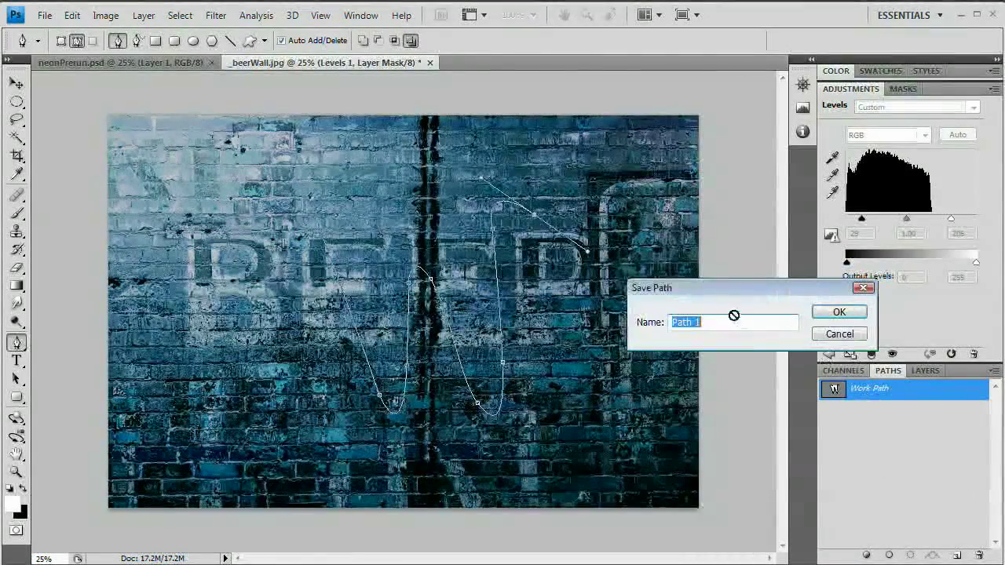
type("W")
key("Return")
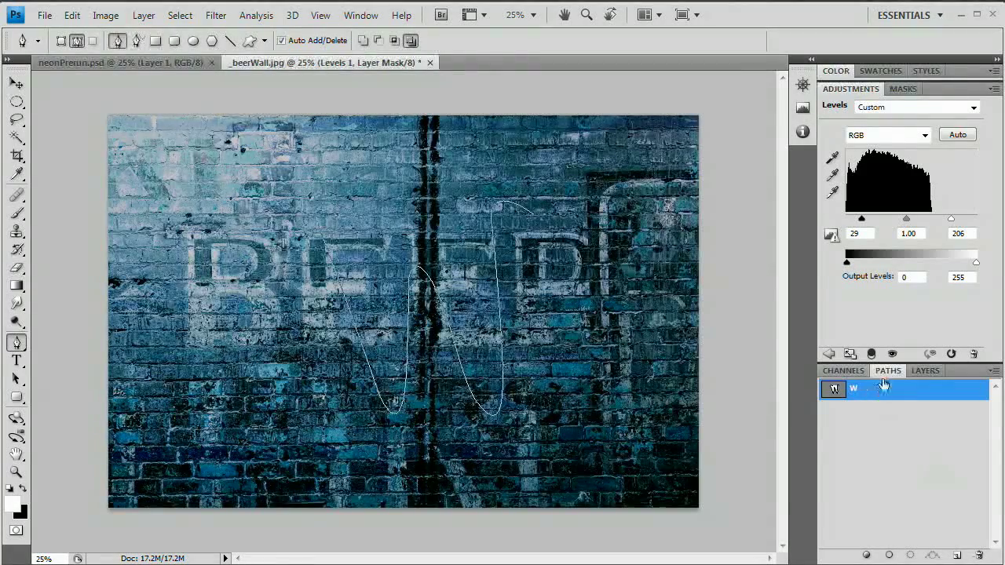
Step: Collapse the adjustment settings and add a new empty layer named NeonBase above the Levels layer
left_click(925, 370)
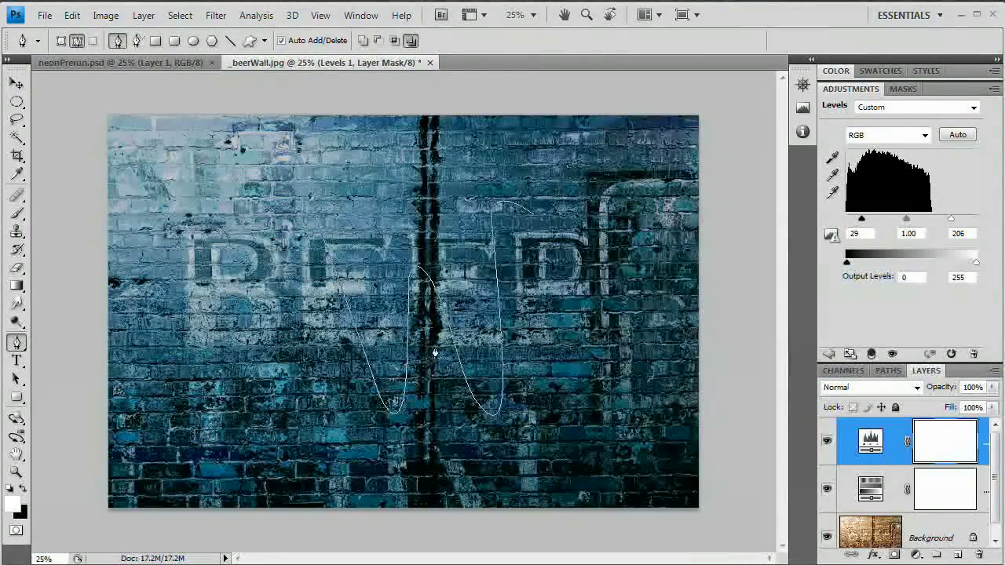
double_click(868, 90)
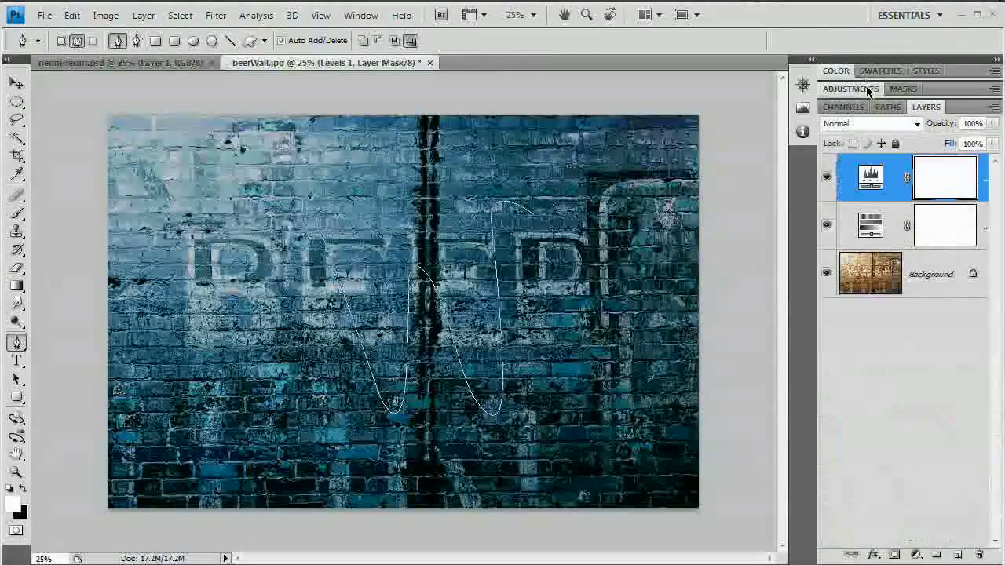
left_click(957, 555)
double_click(924, 179)
type("NeonBase")
key("Return")
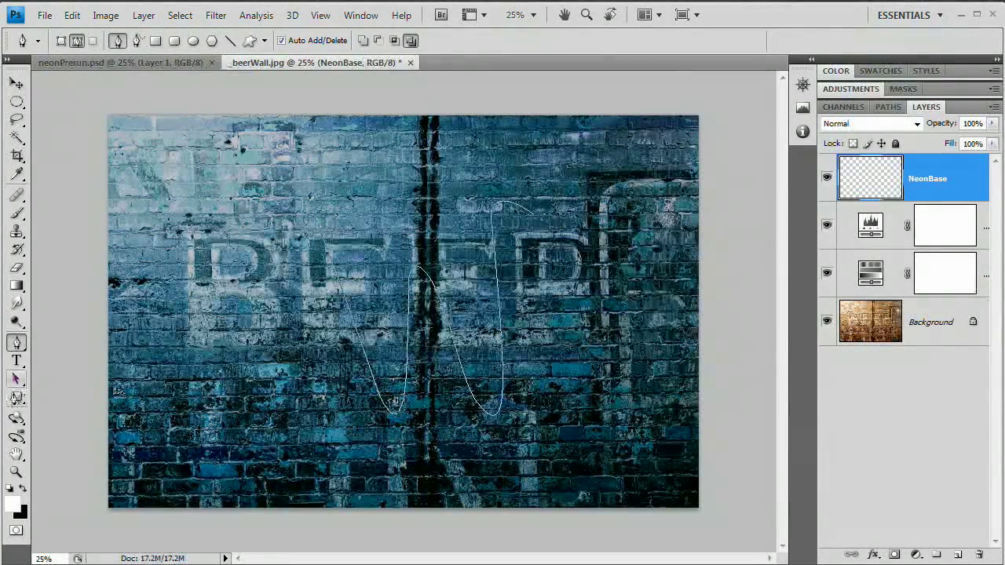
Step: Set the foreground colour to the yellow with hex value f5c122
left_click(12, 506)
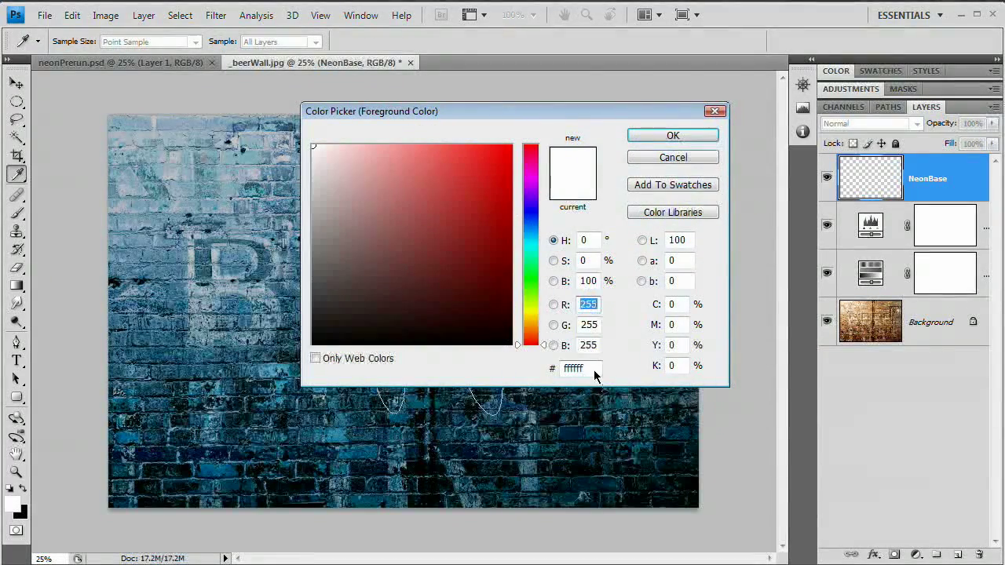
type("f5")
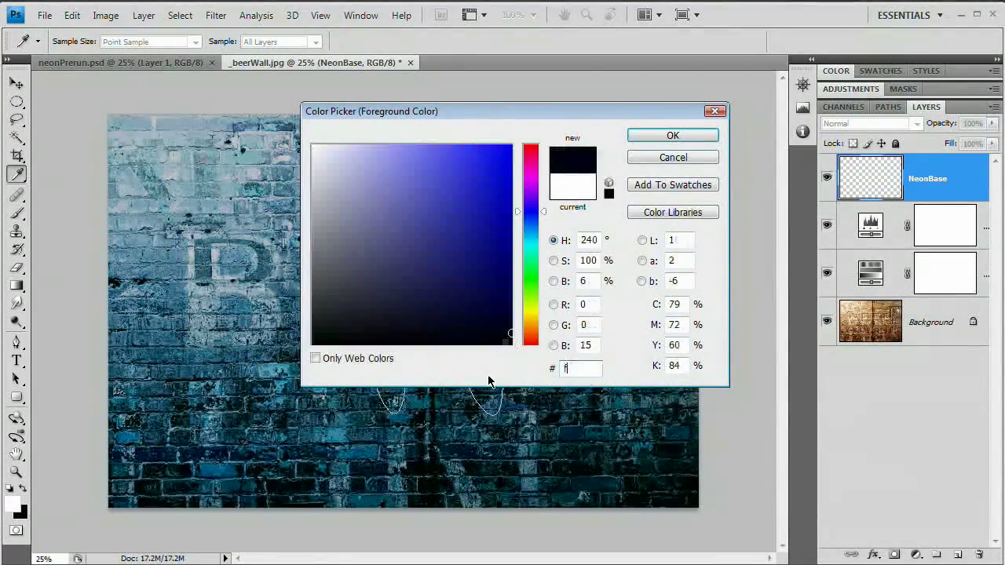
type("c122")
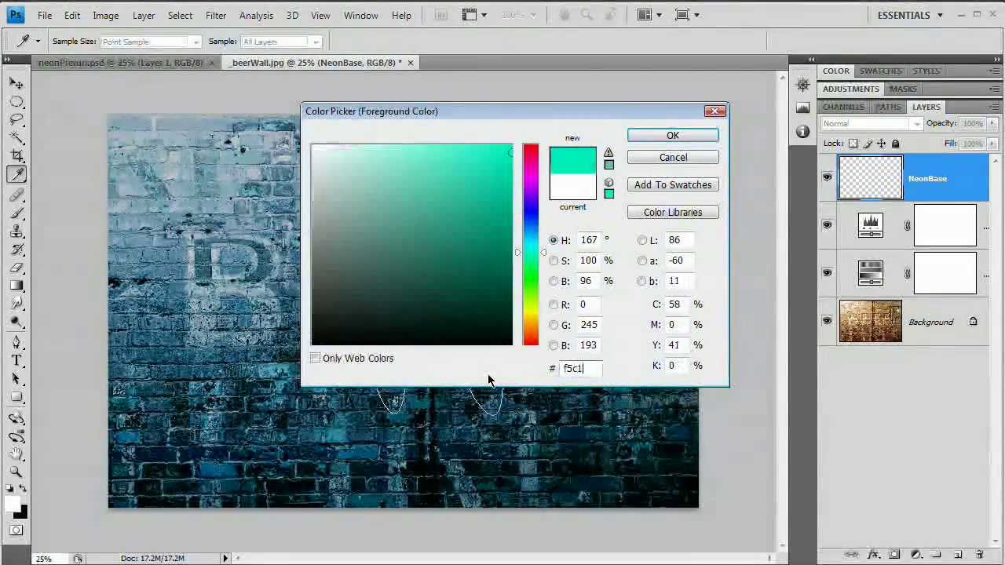
left_click(681, 136)
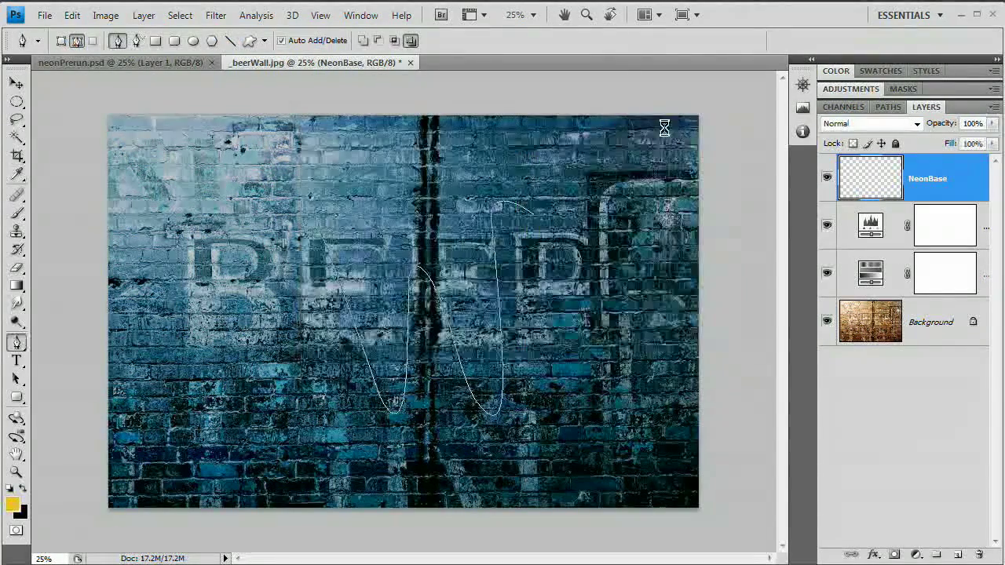
Step: Set up the Brush tool with a 100 px diameter and 100% hardness
left_click(17, 212)
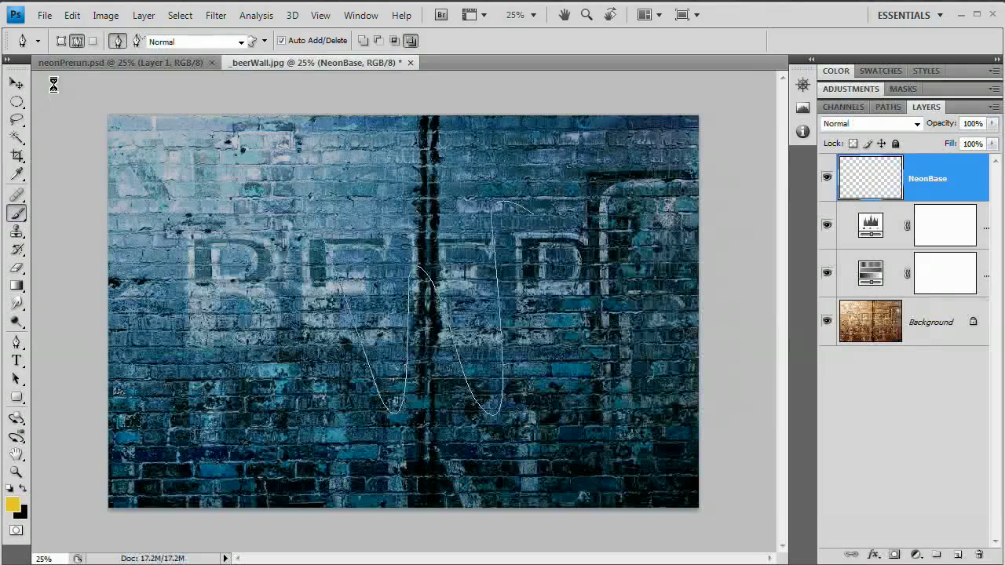
left_click(106, 41)
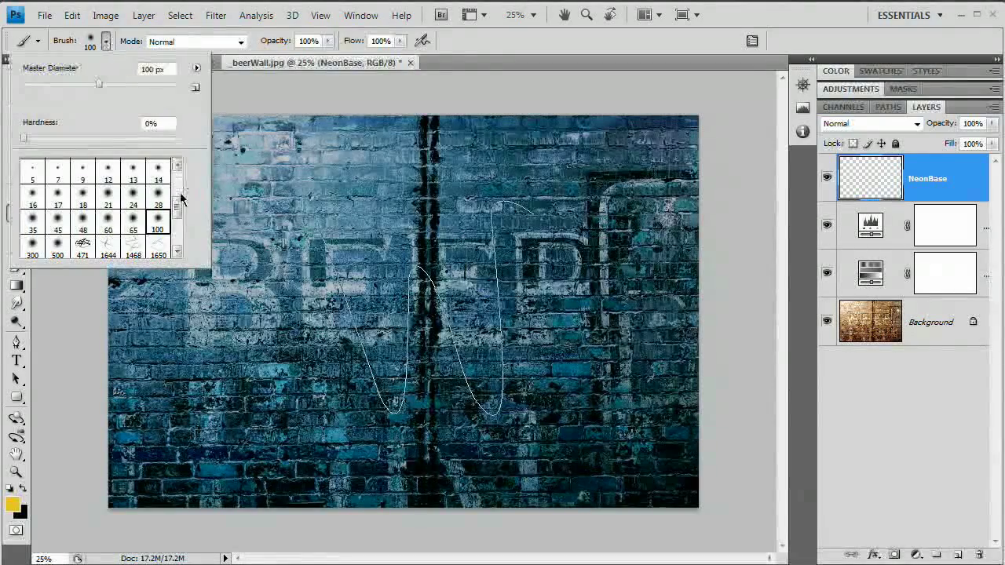
scroll(177, 204, "up", 1)
left_click(151, 70)
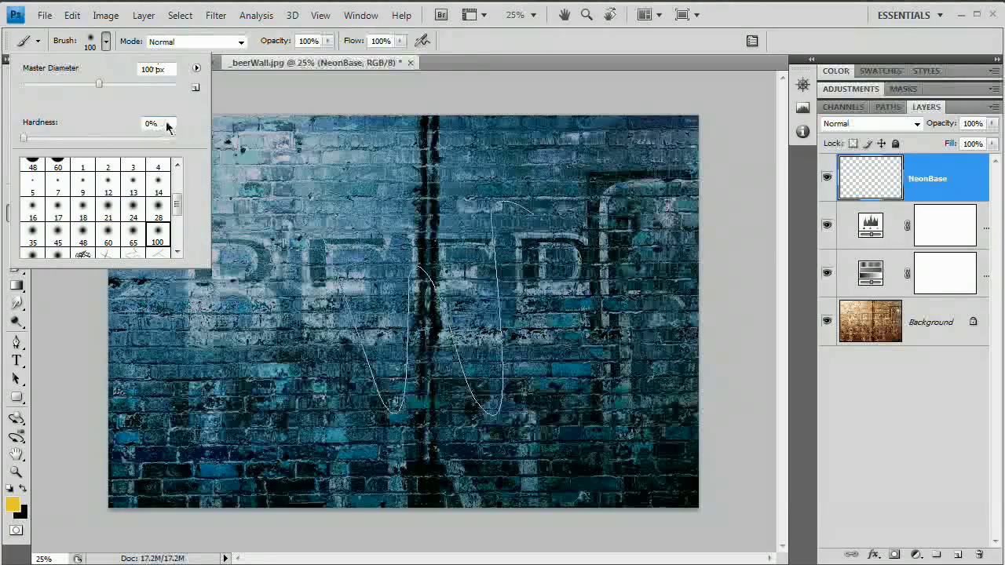
mouse_move(26, 139)
left_mouse_down()
mouse_move(181, 148)
mouse_move(165, 139)
left_mouse_up()
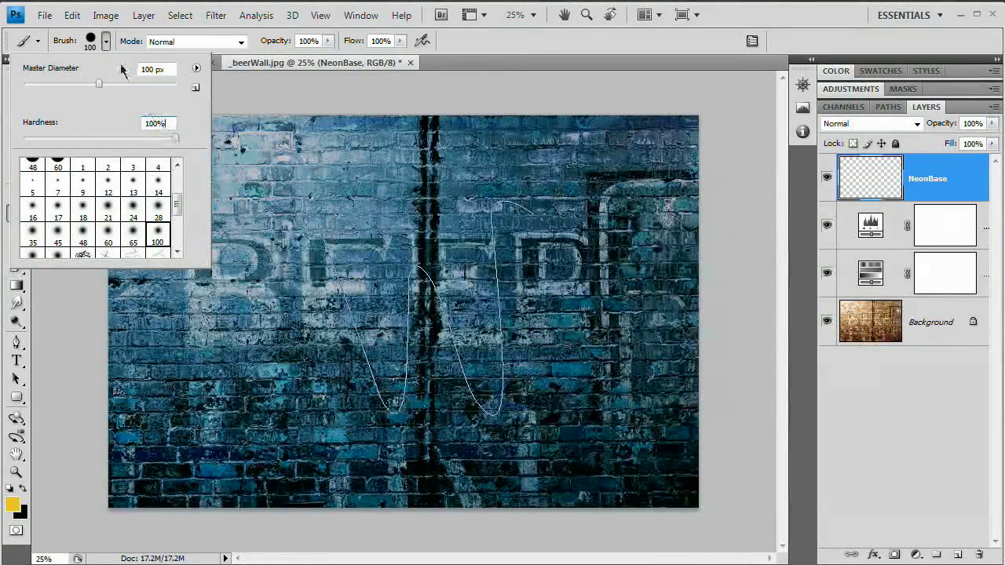
left_click(105, 43)
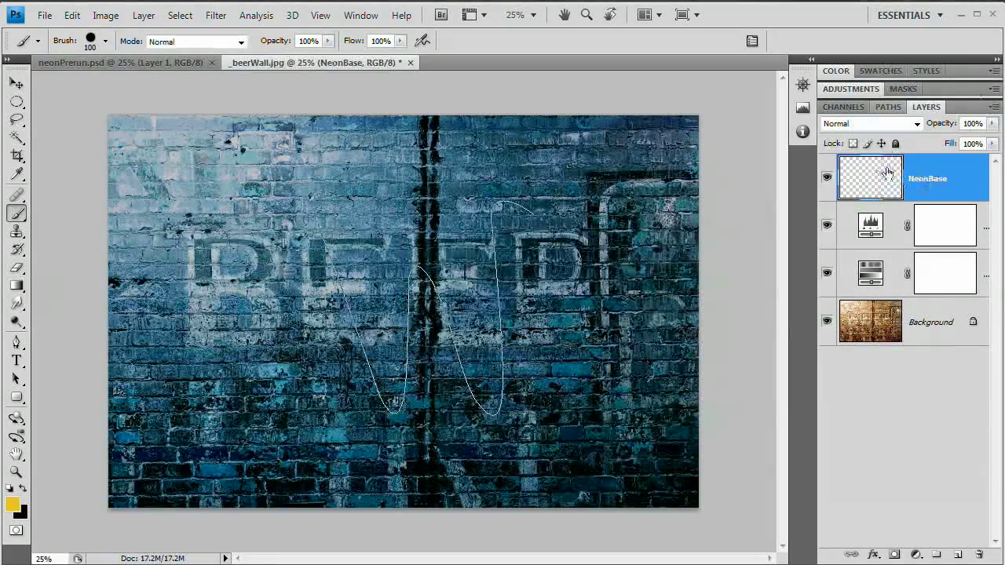
Step: Stroke the W path on the NeonBase layer with the Brush, leaving Simulate Pressure off
left_click(888, 107)
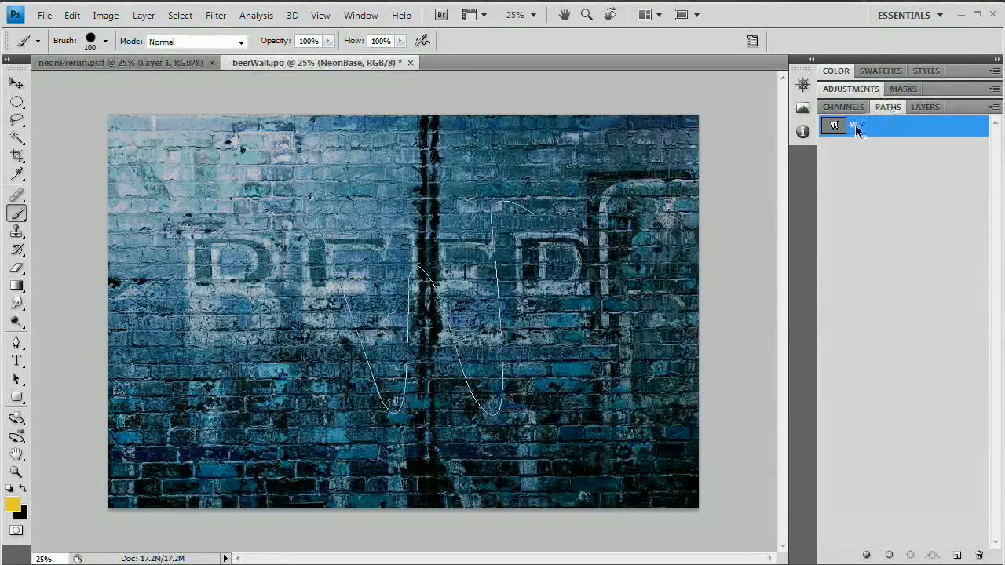
right_click(858, 129)
right_click(837, 126)
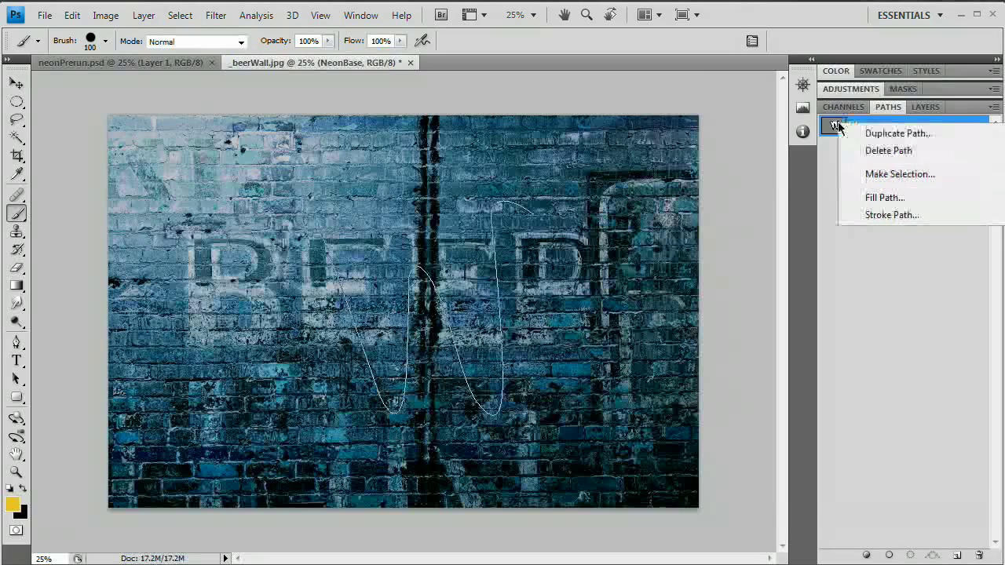
left_click(868, 219, "alt")
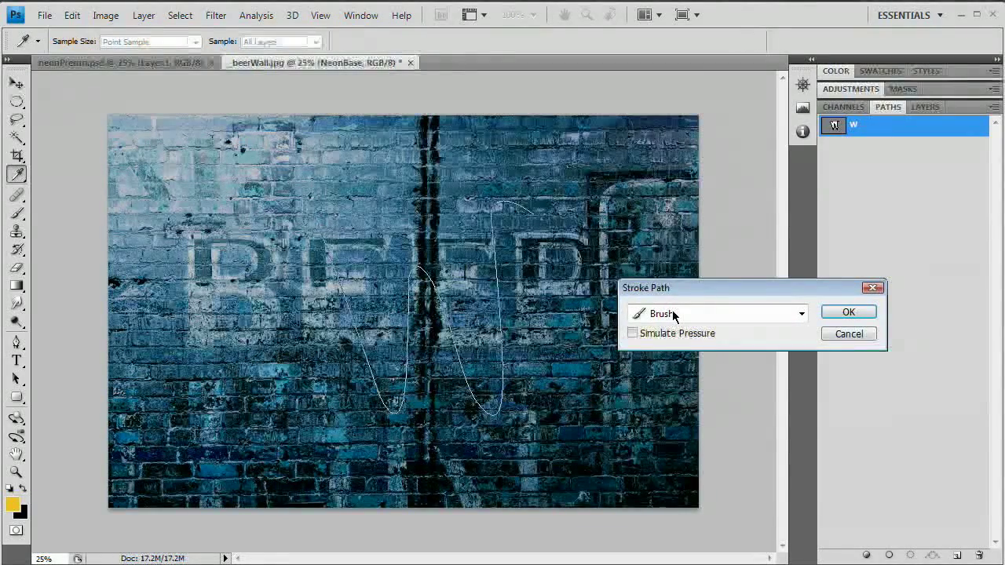
left_click(849, 313)
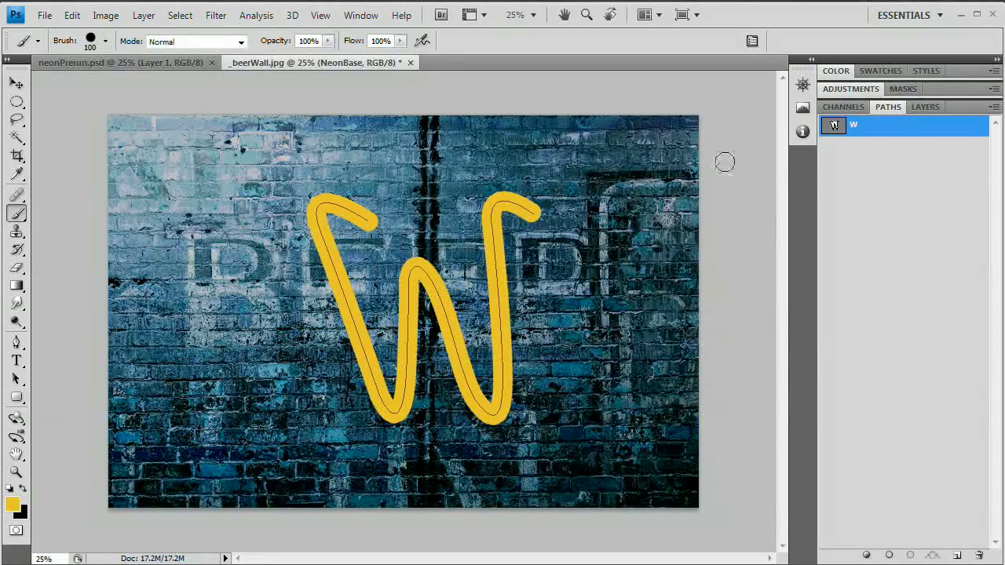
Step: Deselect the W path to hide its outline over the yellow stroke
left_click(924, 106)
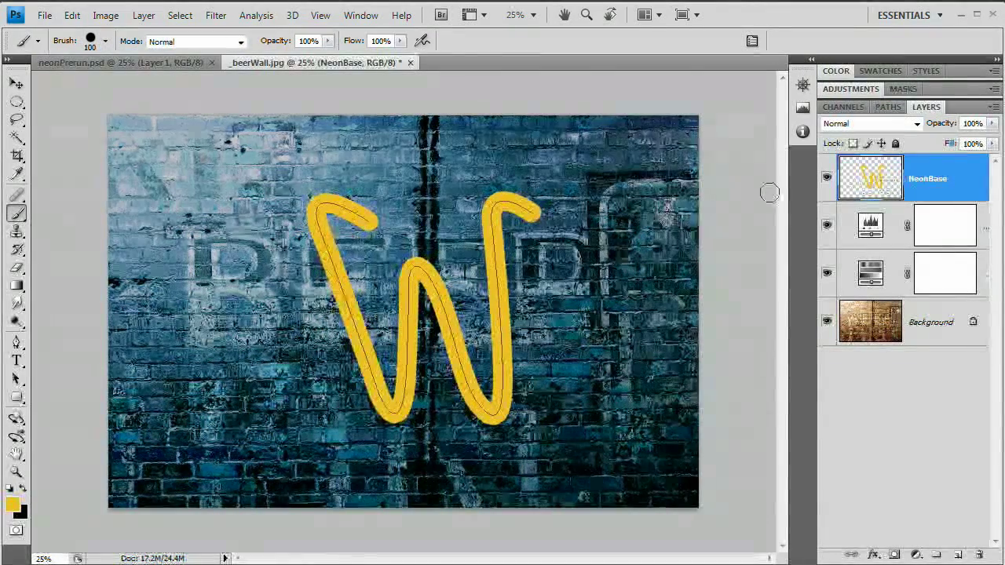
left_click(887, 106)
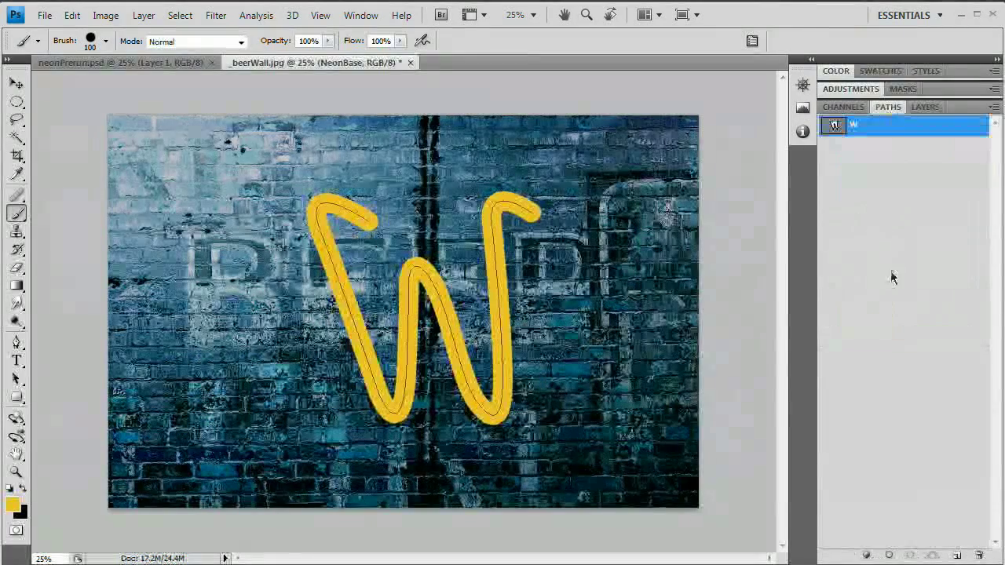
left_click(882, 159)
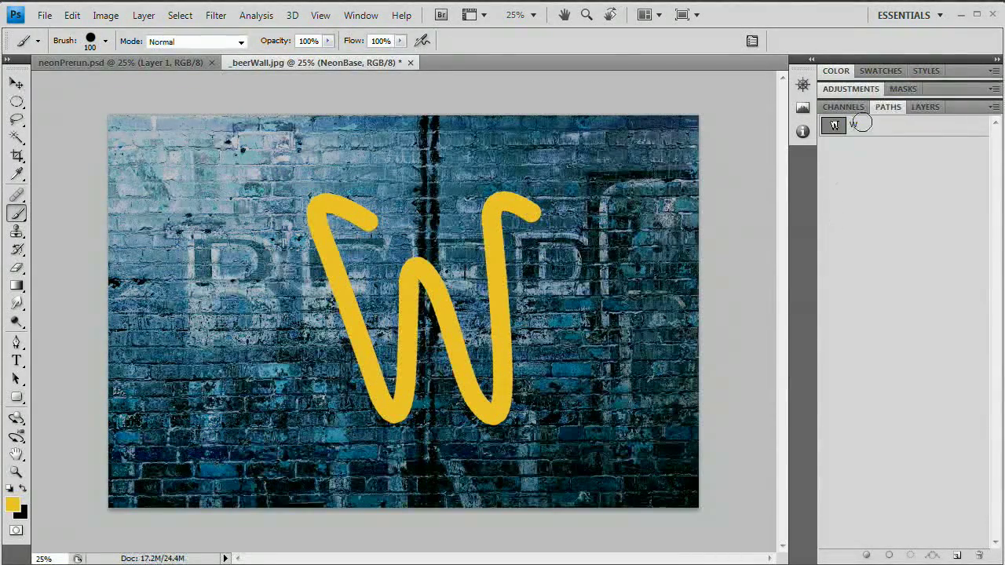
Step: Add an Inner Glow to the NeonBase layer with Normal blend mode and 90% opacity
left_click(925, 108)
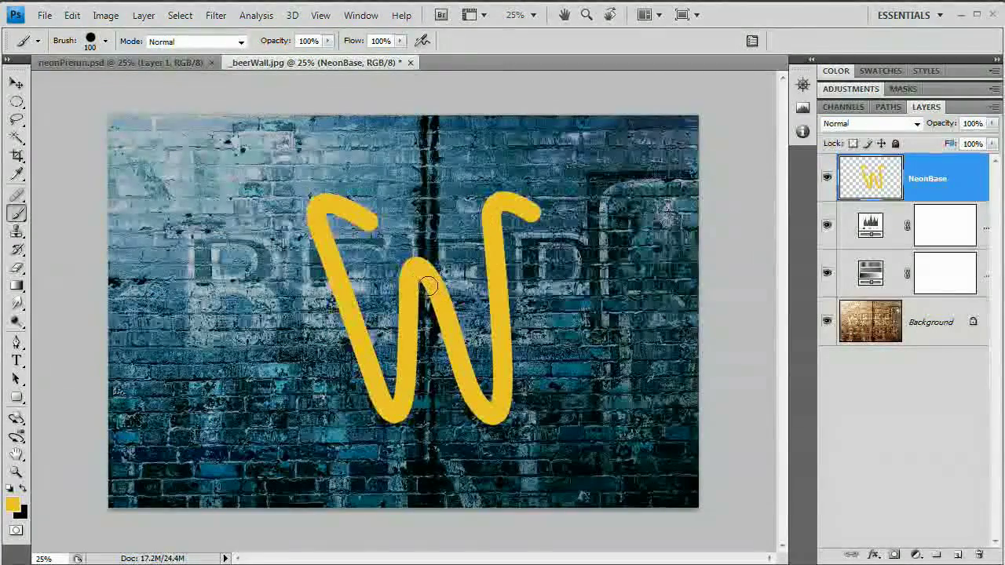
left_click(144, 14)
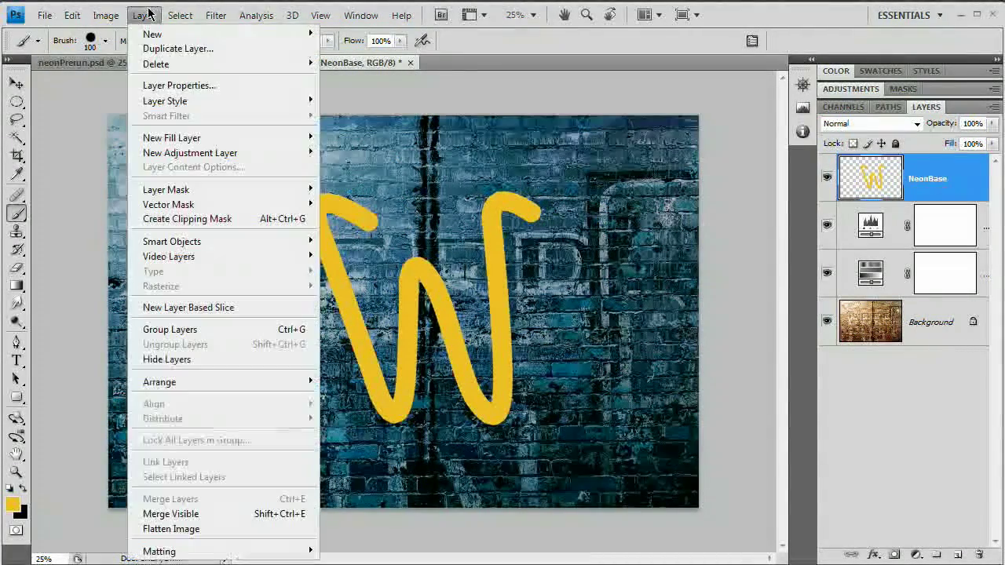
mouse_move(161, 100)
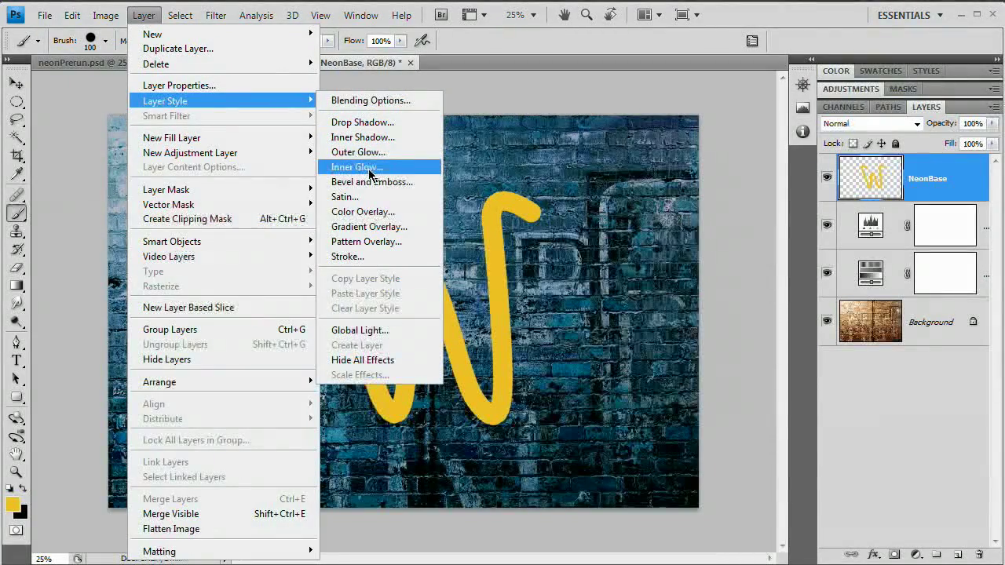
left_click(358, 167)
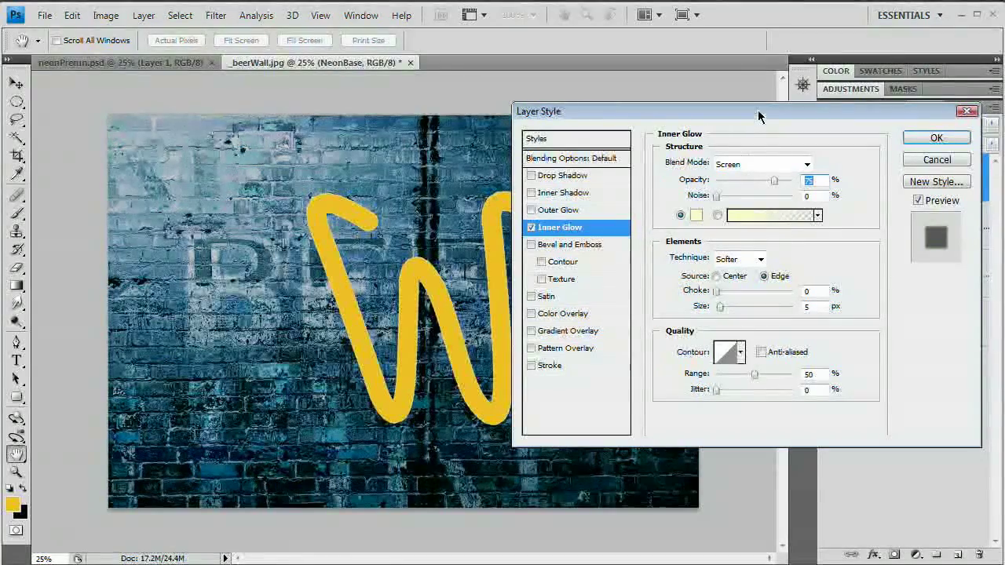
left_click(760, 168)
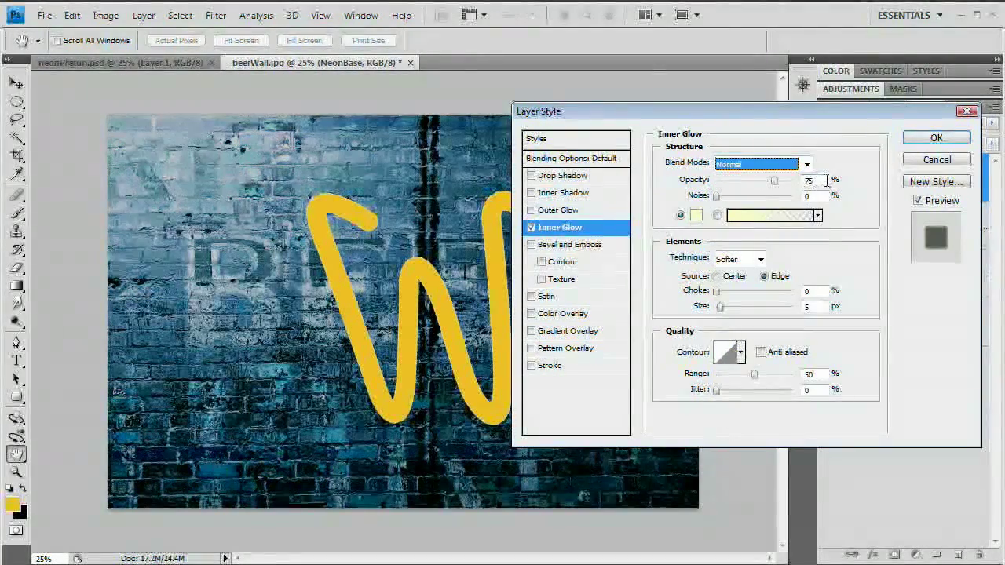
type("90")
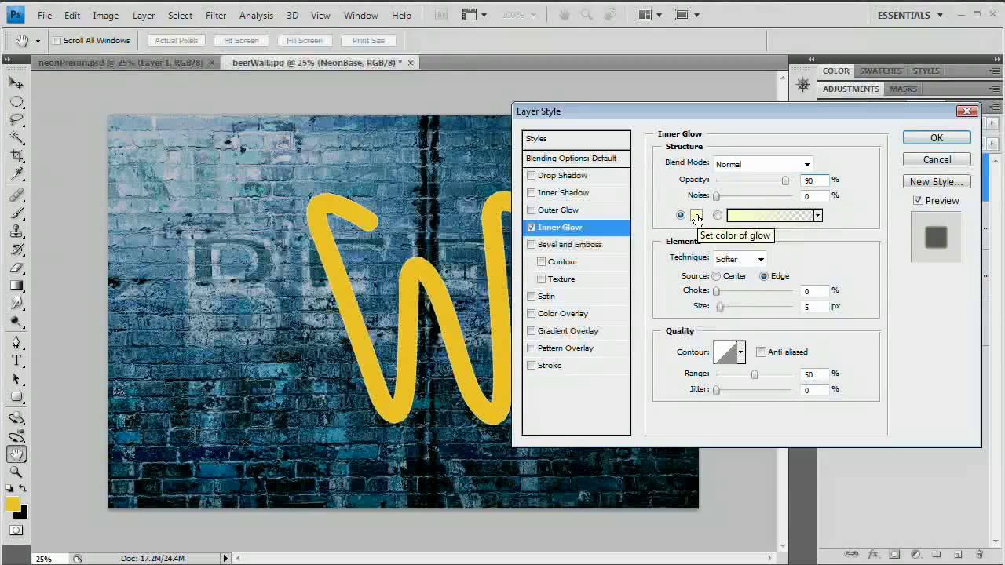
Step: Set the Inner Glow colour to the dark golden brown with hex value 8f6500
left_click(696, 217)
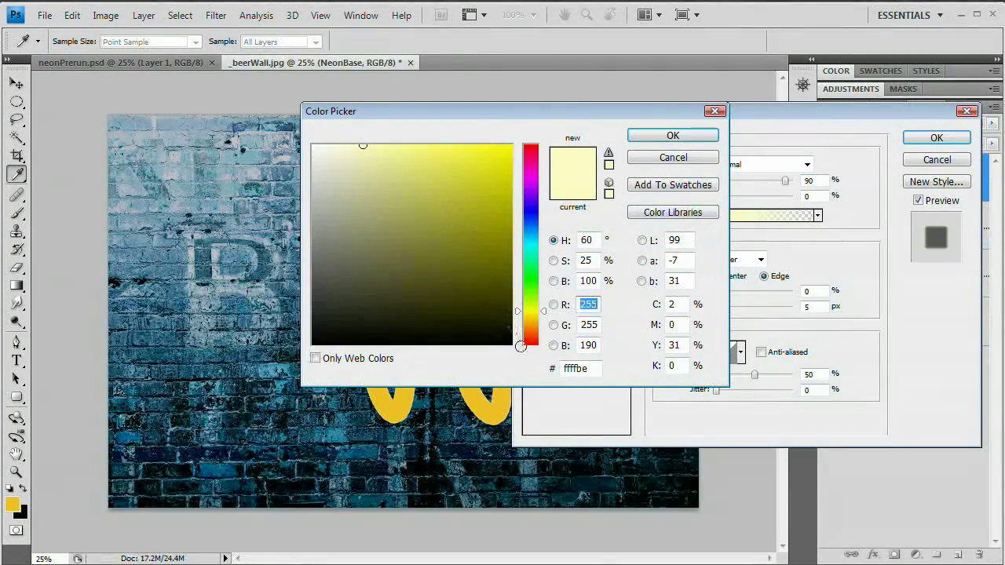
left_click(577, 368)
type("8")
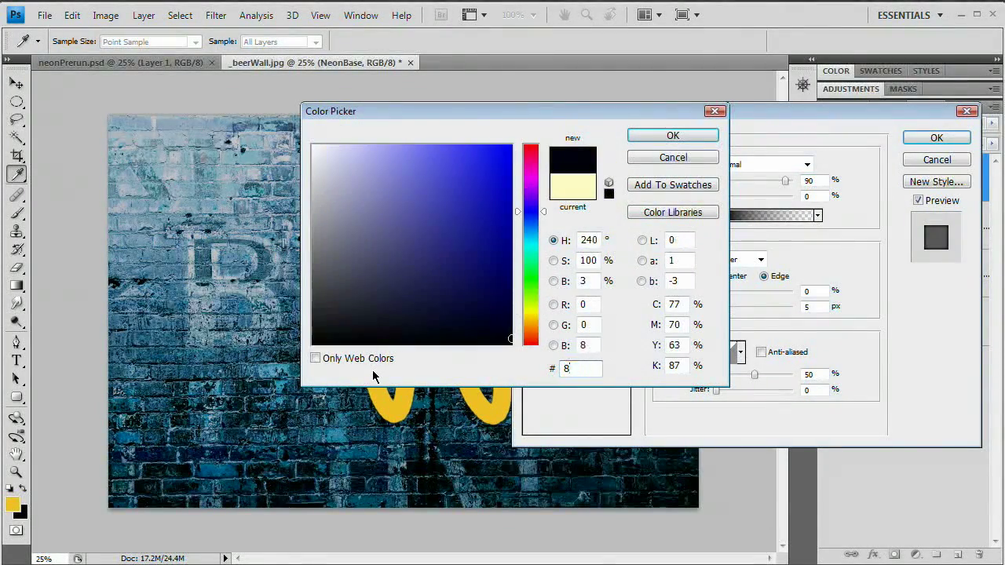
type("f6500")
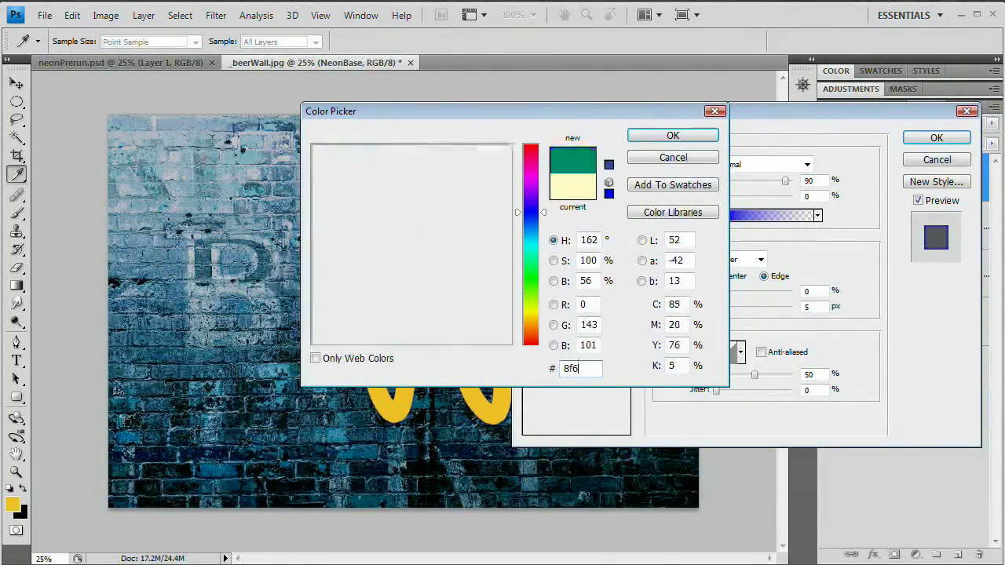
left_click(666, 138)
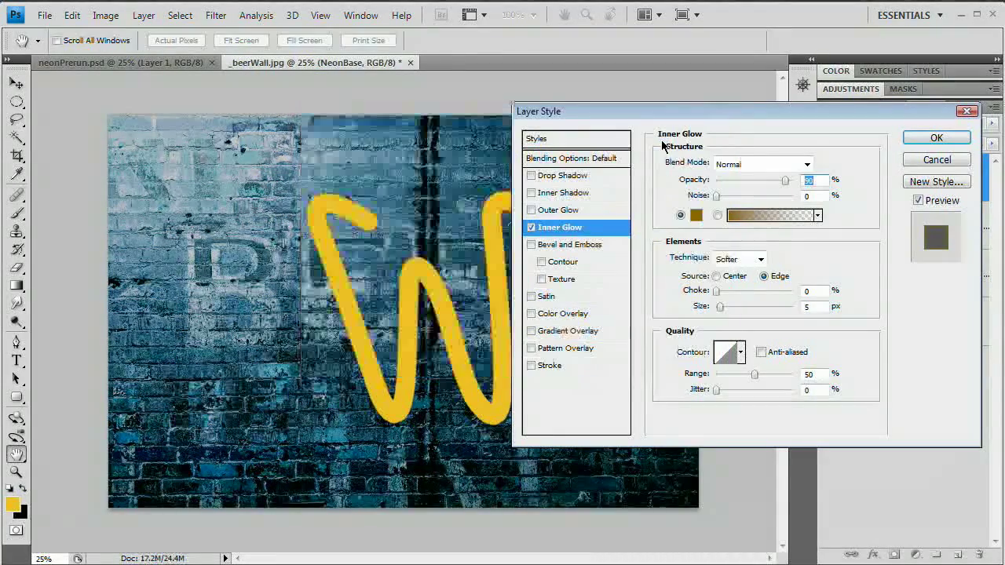
Step: Set the Inner Glow choke to 10% and its size to 50 px
left_click(810, 290)
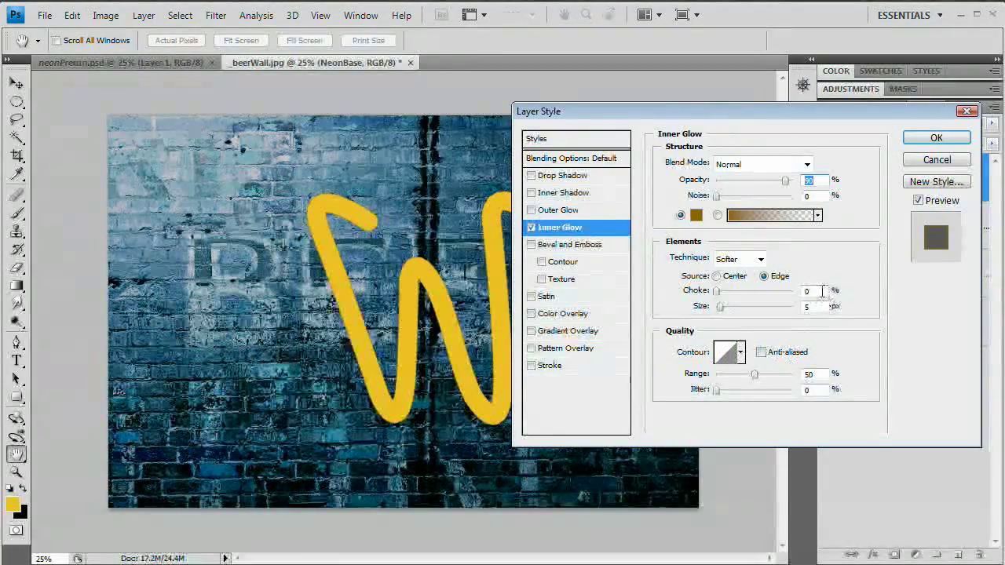
type("10")
key("Tab")
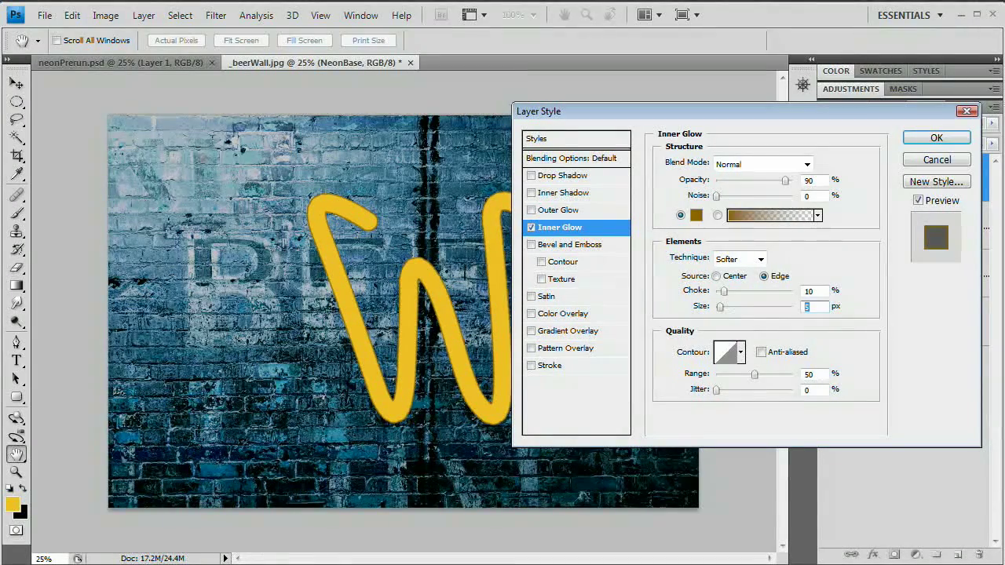
type("50")
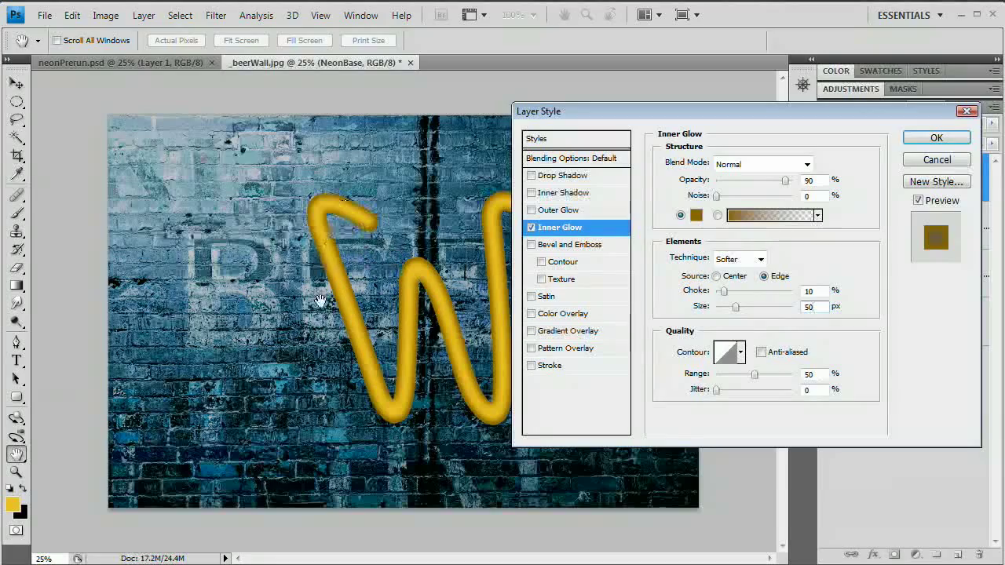
left_click_drag(619, 112, 596, 130)
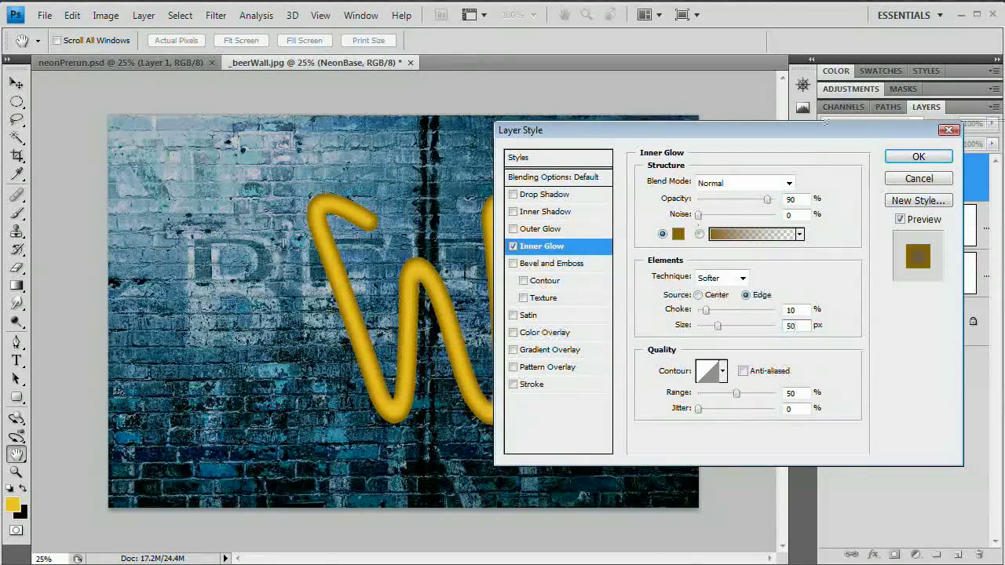
double_click(790, 326)
Step: Add a Satin effect to the NeonBase layer and set its colour to the orange with hex value ffb30f
left_click(529, 316)
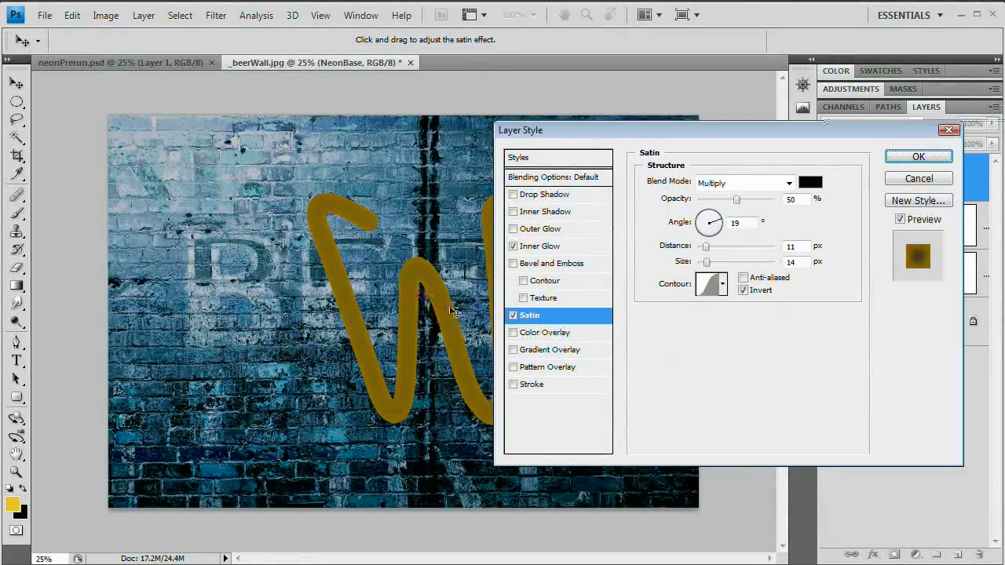
left_click(810, 187)
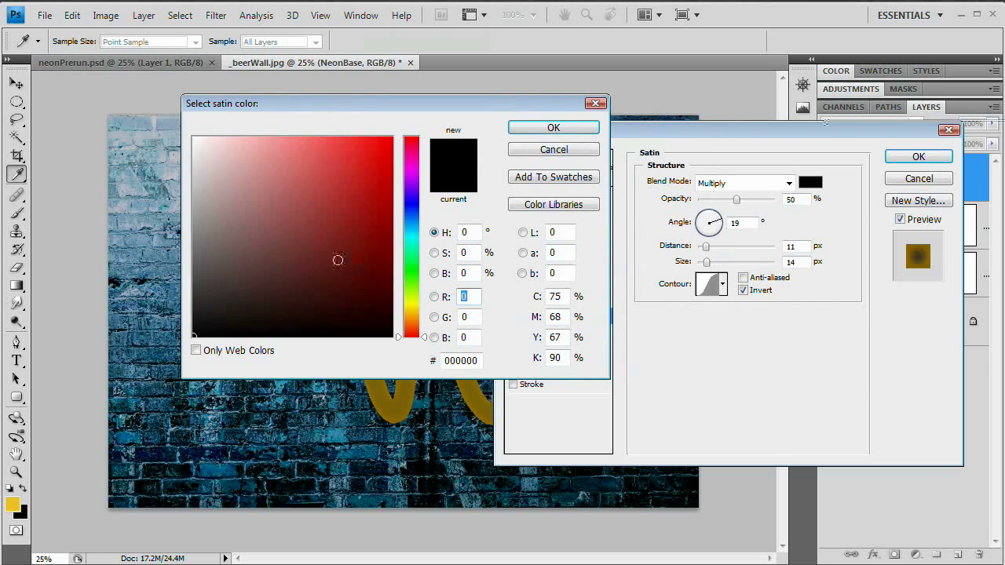
left_click(481, 364)
type("ffb")
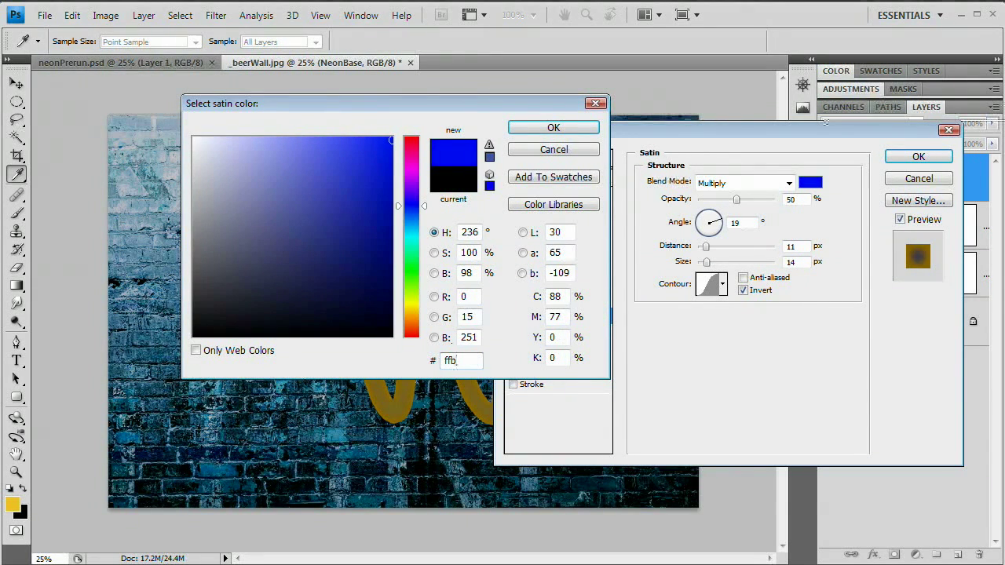
type("30f")
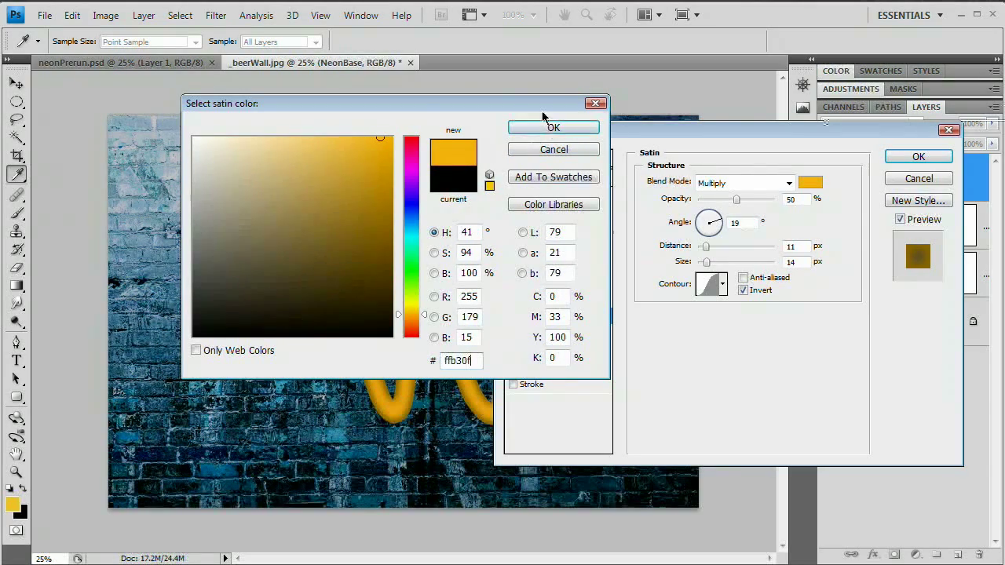
left_click_drag(537, 111, 376, 166)
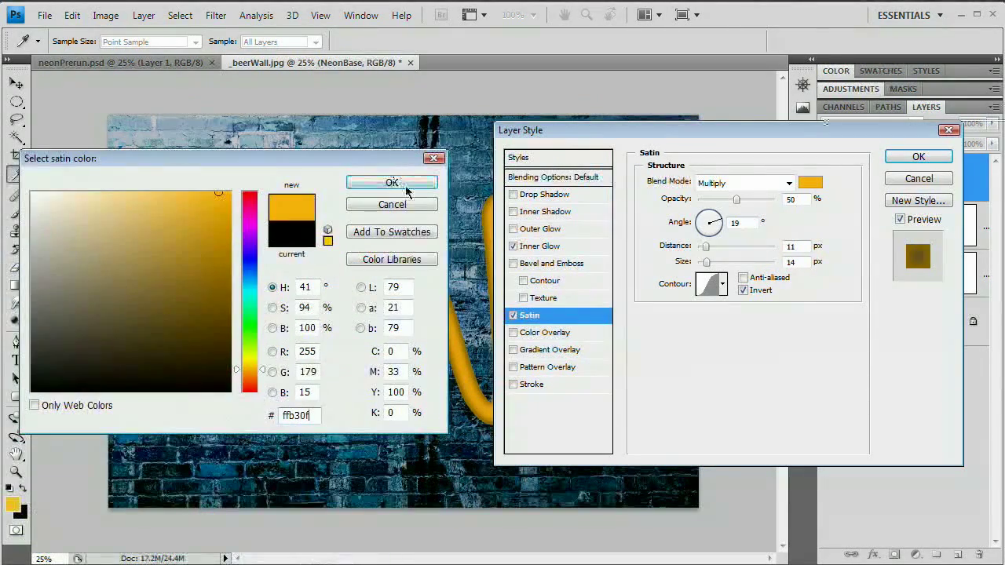
left_click(405, 192)
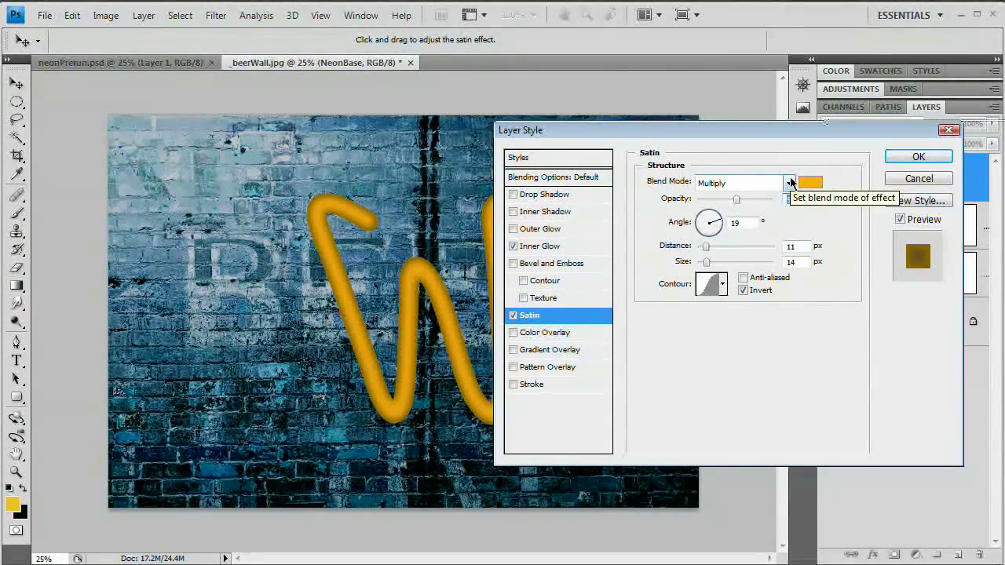
Step: Change the Satin blend mode to Normal and raise its opacity to 100%
left_click(790, 182)
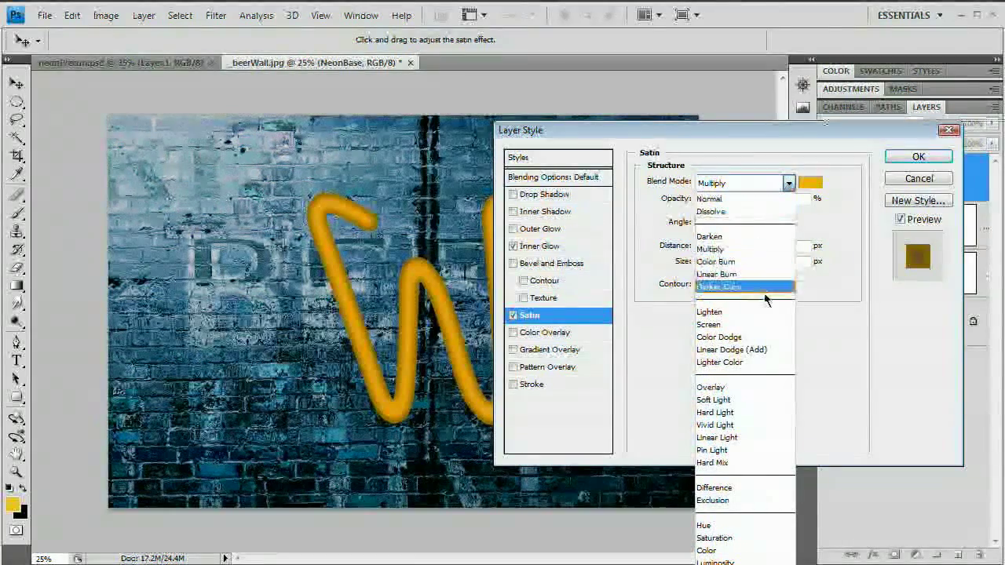
left_click(746, 199)
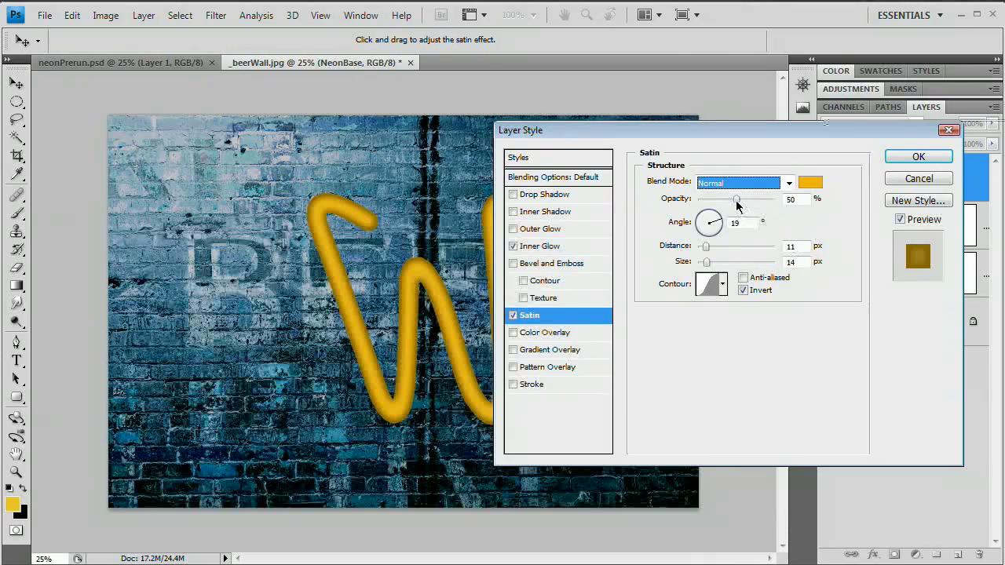
left_click_drag(737, 199, 778, 202)
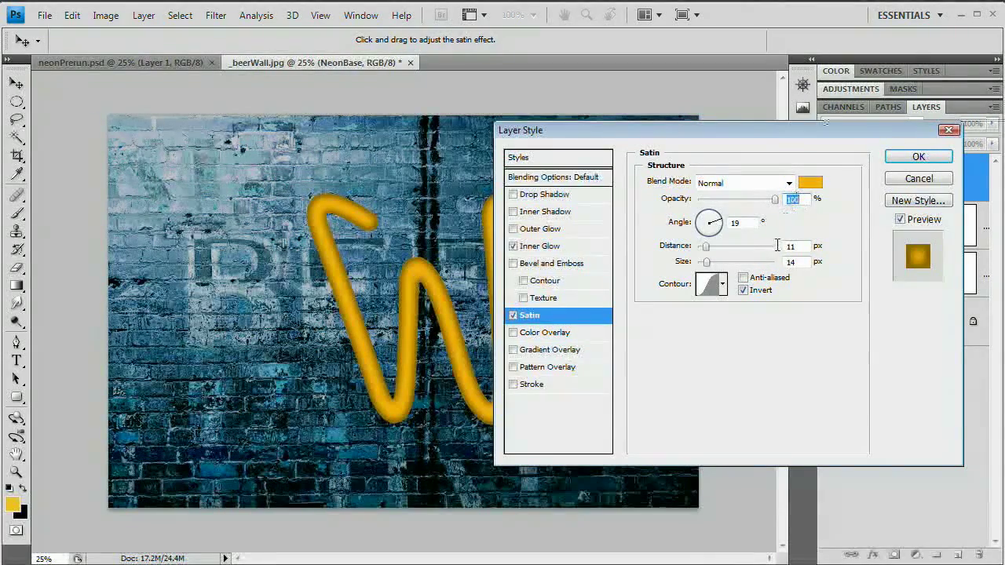
Step: Set the Satin distance to 35 px and size to 40 px, and choose the V-shaped valley contour
left_click(794, 246)
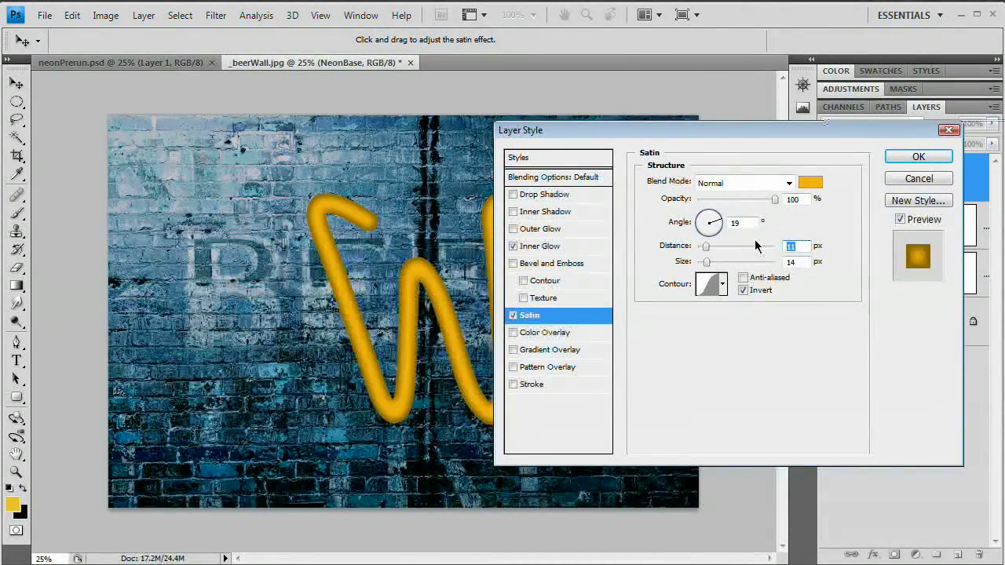
type("35")
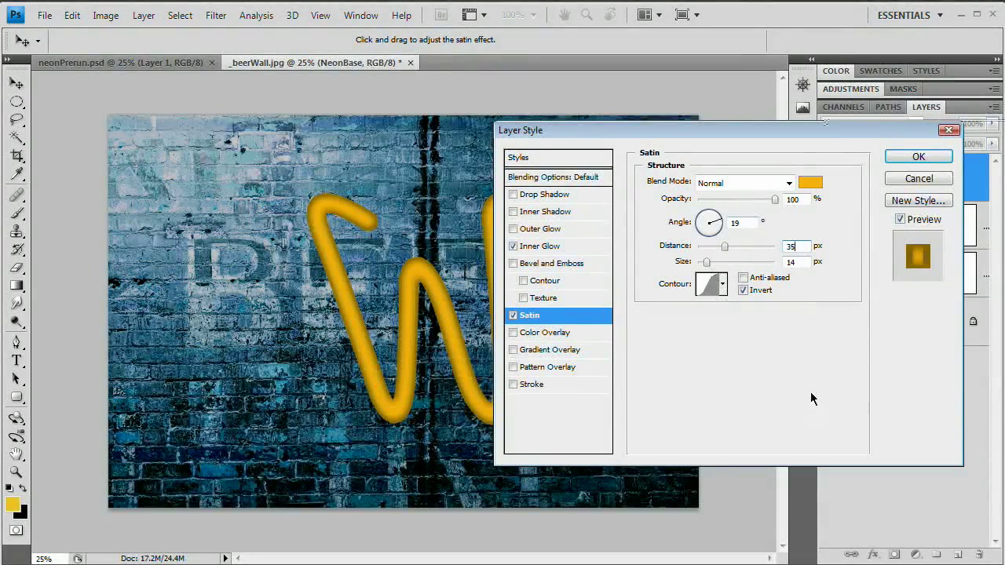
type("40")
left_click_drag(803, 247, 795, 247)
key("Tab")
type("40")
key("Tab")
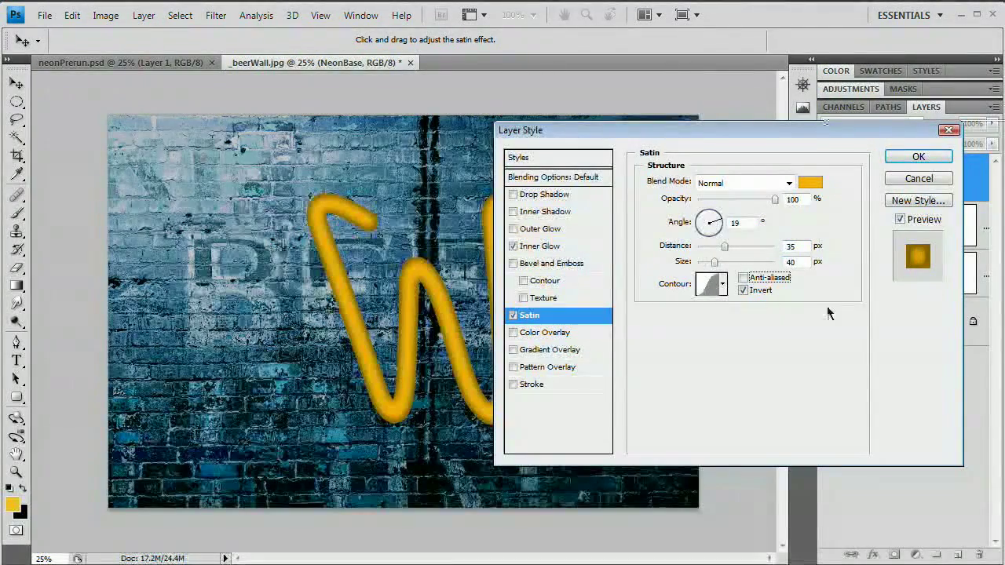
left_click(724, 285)
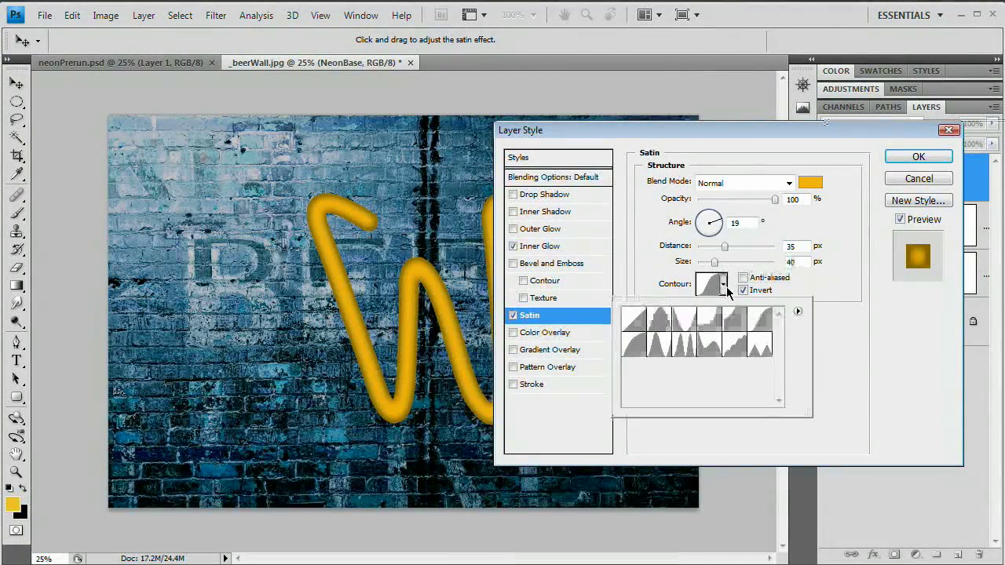
left_click(684, 319)
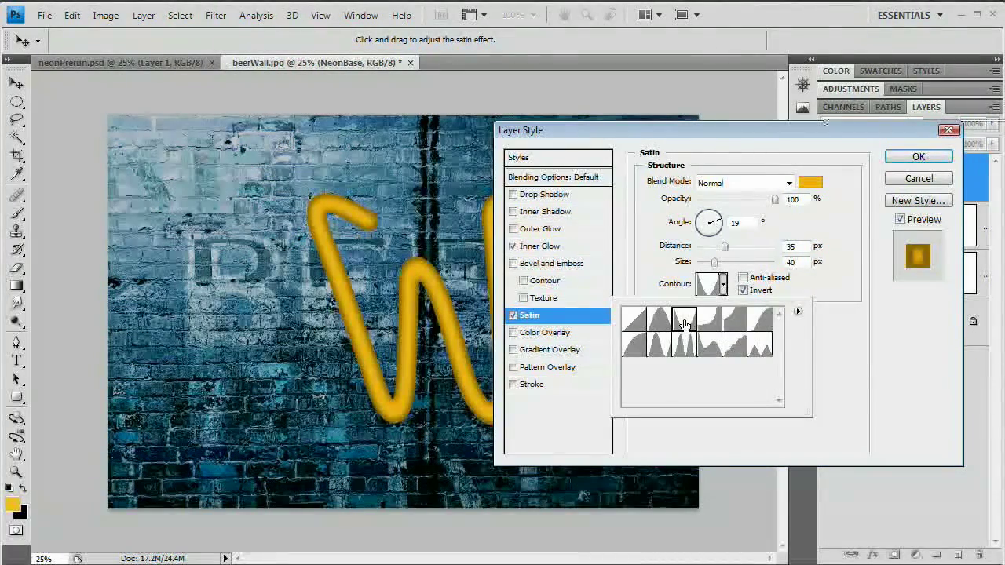
Step: Shift the Satin colour from orange to a brighter yellow
left_click(810, 182)
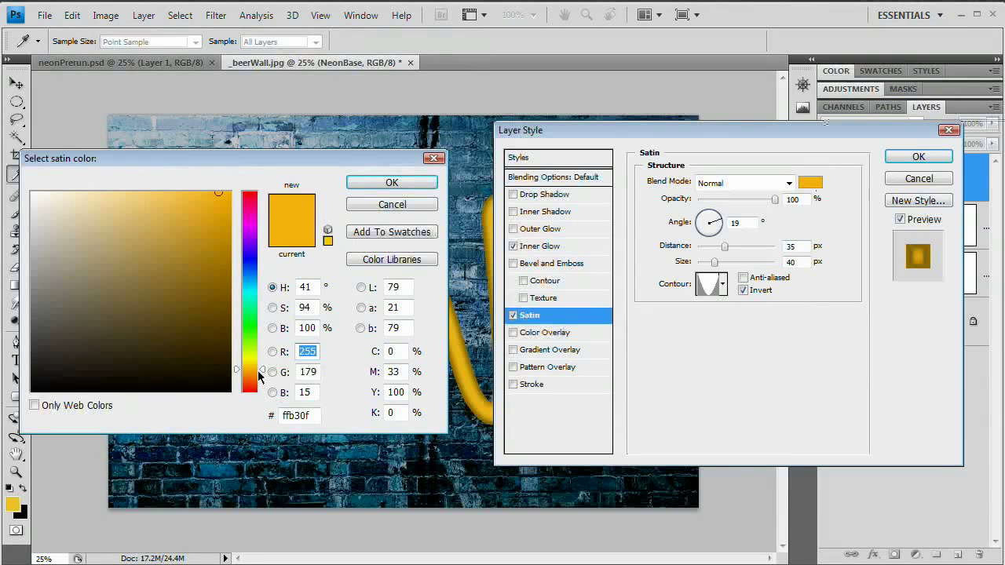
left_click_drag(262, 375, 262, 370)
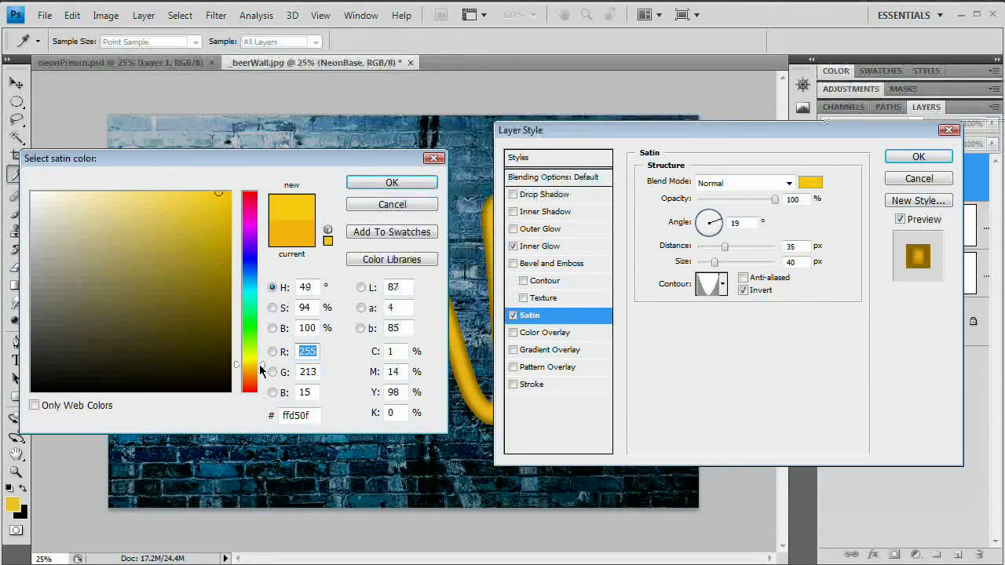
mouse_move(269, 150)
left_mouse_down()
mouse_move(330, 259)
mouse_move(357, 407)
mouse_move(322, 470)
mouse_move(186, 190)
mouse_move(250, 185)
left_mouse_up()
left_click_drag(181, 224, 172, 208)
left_click(373, 205)
mouse_move(755, 131)
left_mouse_down()
mouse_move(758, 150)
mouse_move(746, 140)
mouse_move(1001, 124)
mouse_move(741, 139)
left_mouse_up()
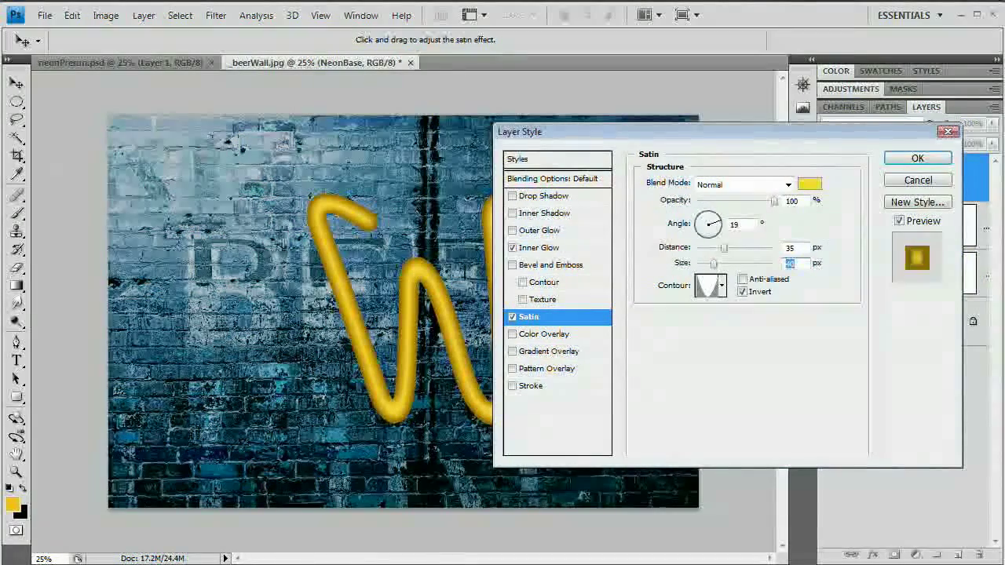
Step: Add an Outer Glow to the NeonBase layer with Screen blend mode and 65% opacity
left_click(533, 231)
left_click(718, 186)
left_click(744, 184)
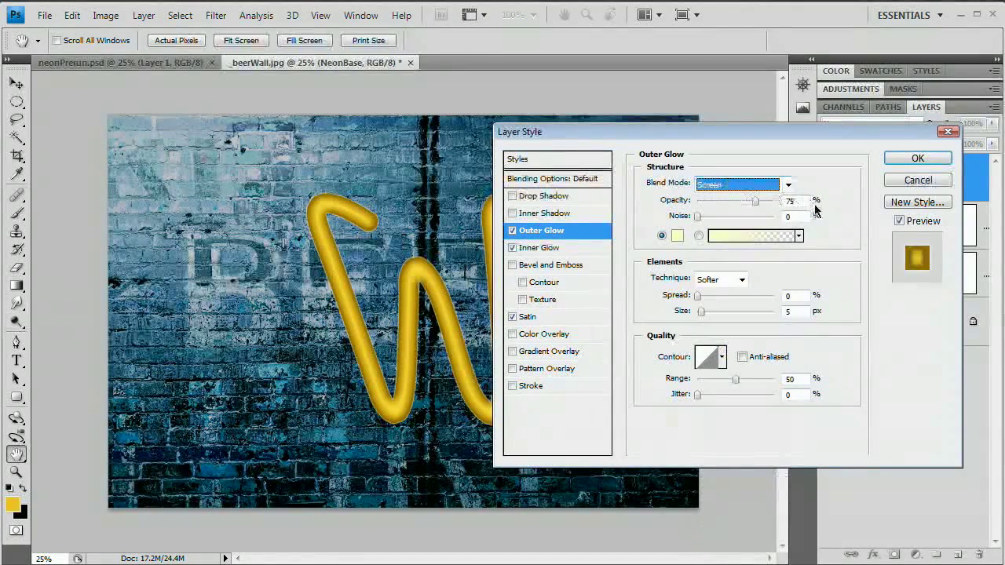
left_click_drag(755, 201, 748, 203)
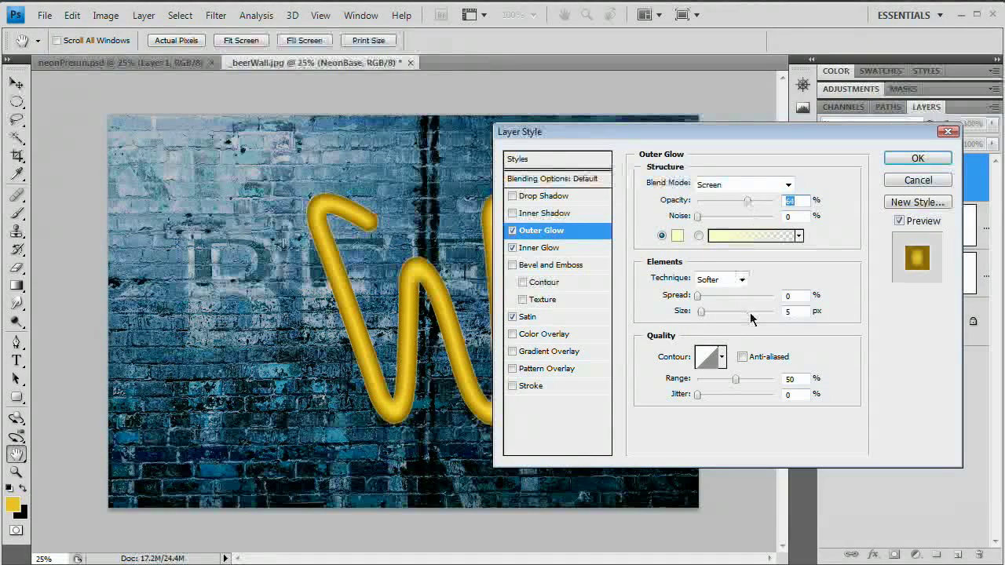
Step: Set the Outer Glow colour to a golden yellow sampled from the W tube and make it slightly lighter
left_click(677, 235)
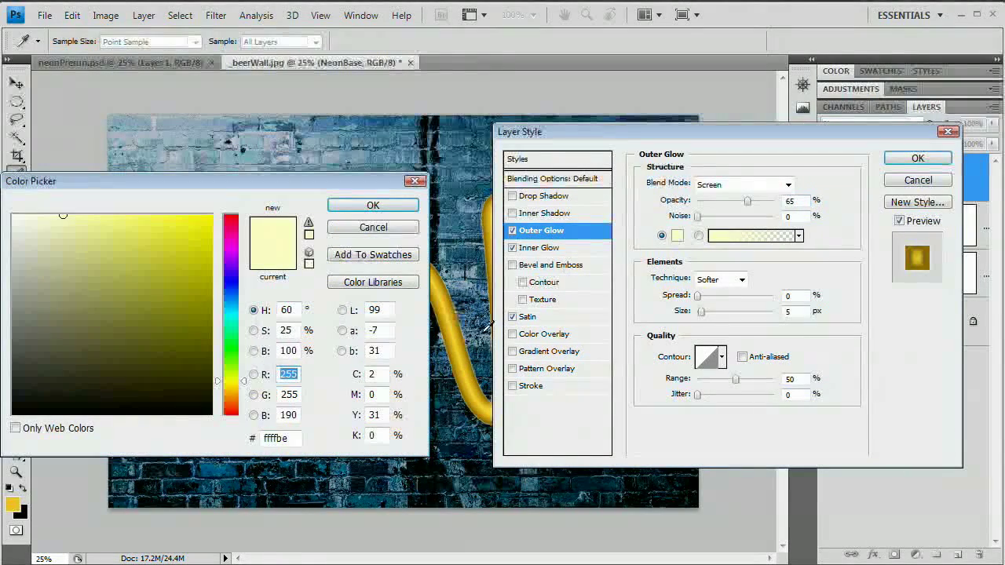
left_click(459, 339)
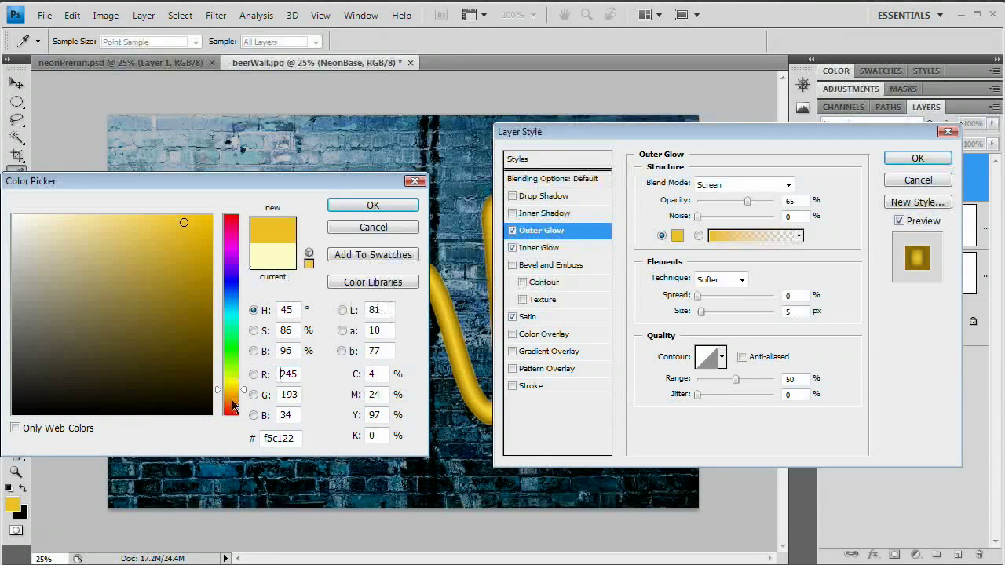
left_click_drag(183, 224, 167, 217)
left_click(373, 204)
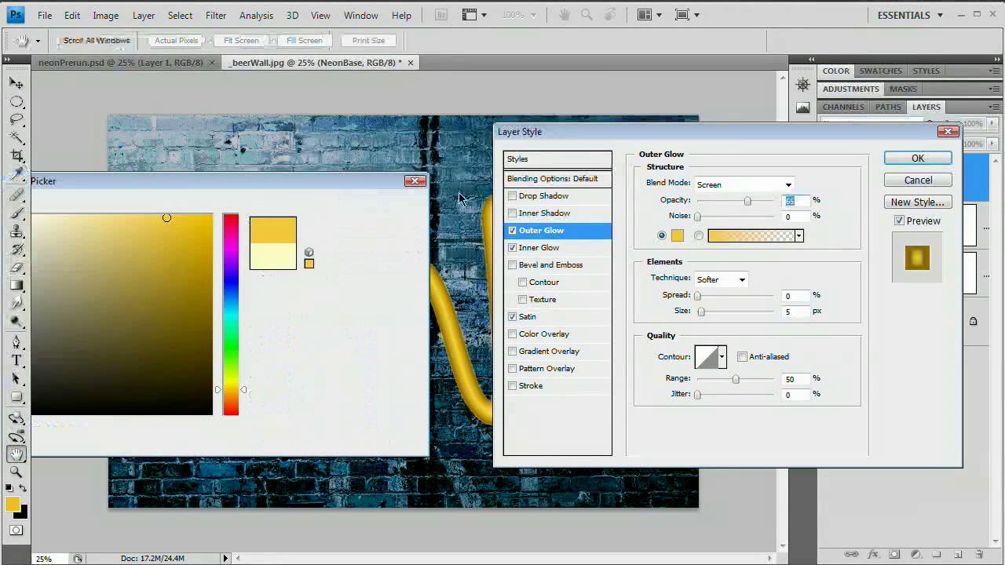
Step: Set the Outer Glow size to 60 px
left_click(794, 311)
type("40")
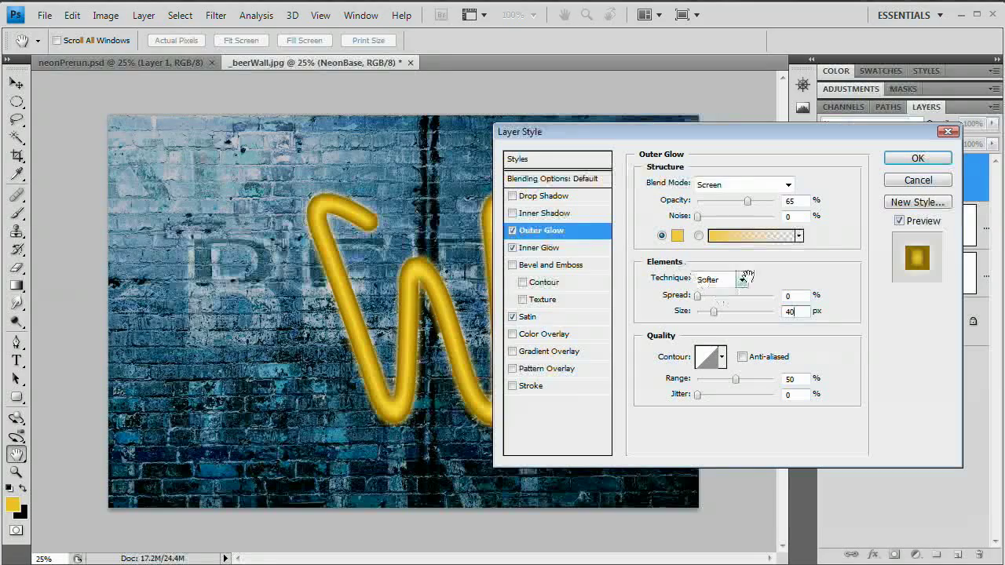
left_click_drag(802, 314, 653, 318)
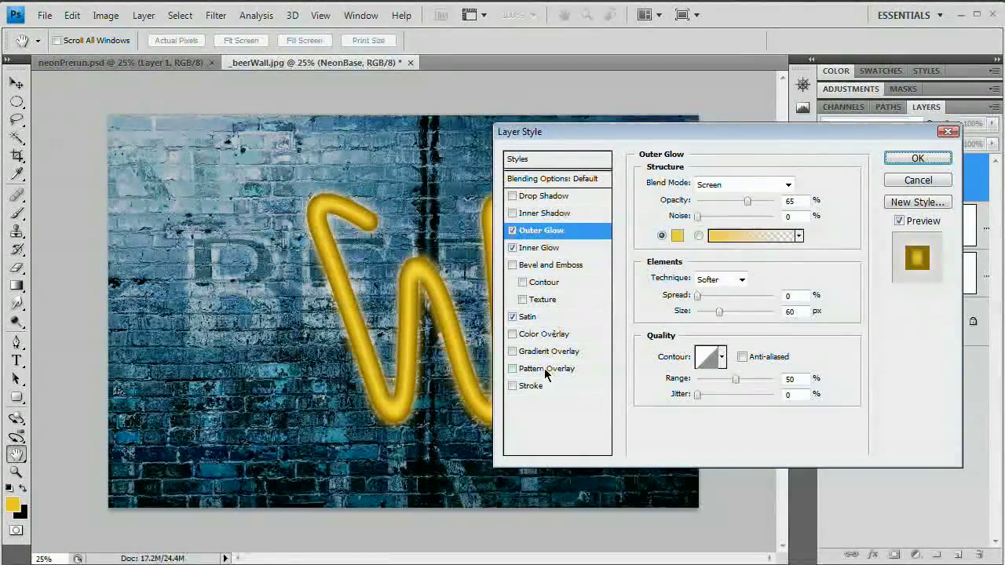
Step: Add a black Drop Shadow to the tube with Normal blend mode, 85 px distance and 92 px size
left_click(532, 200)
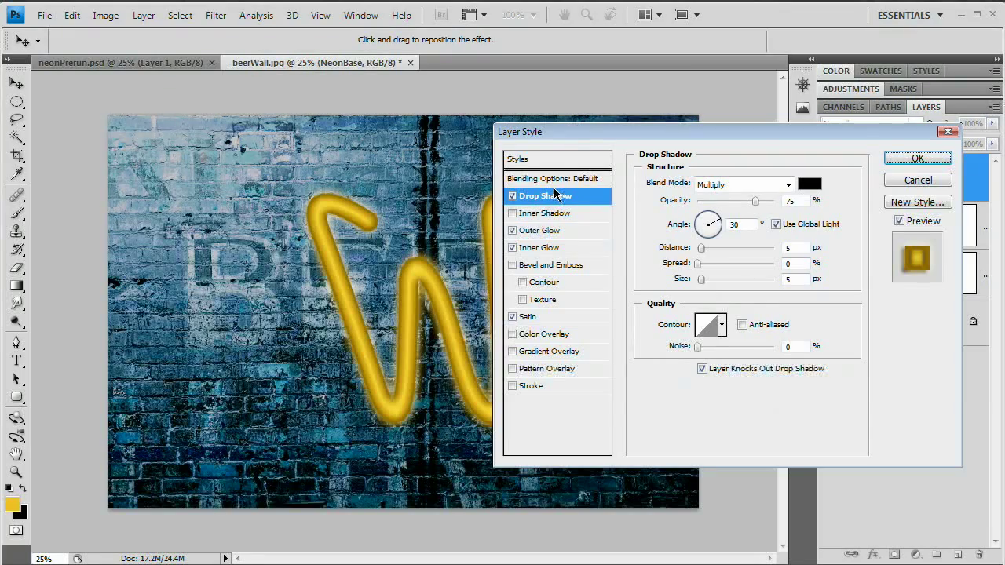
left_click(745, 186)
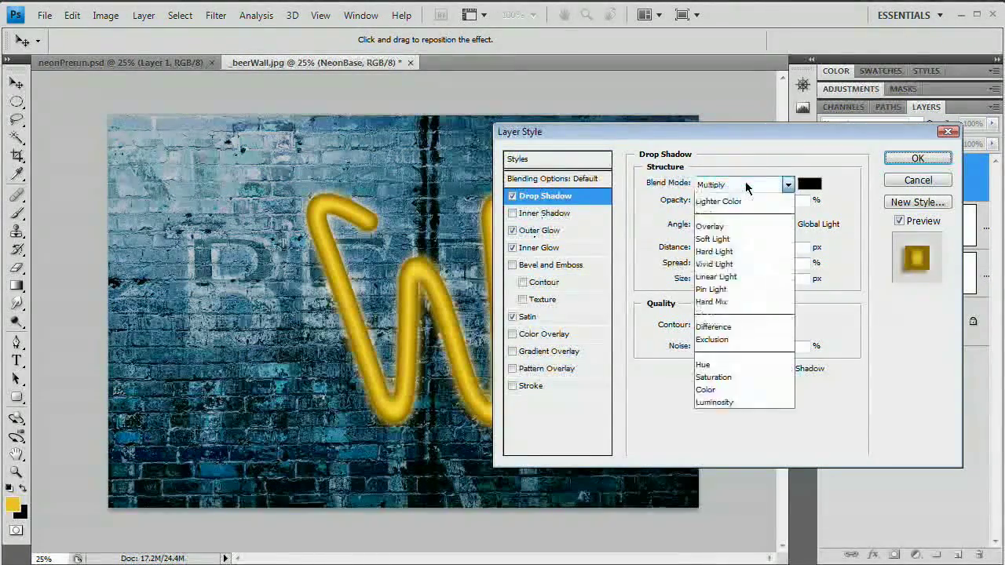
left_click(734, 202)
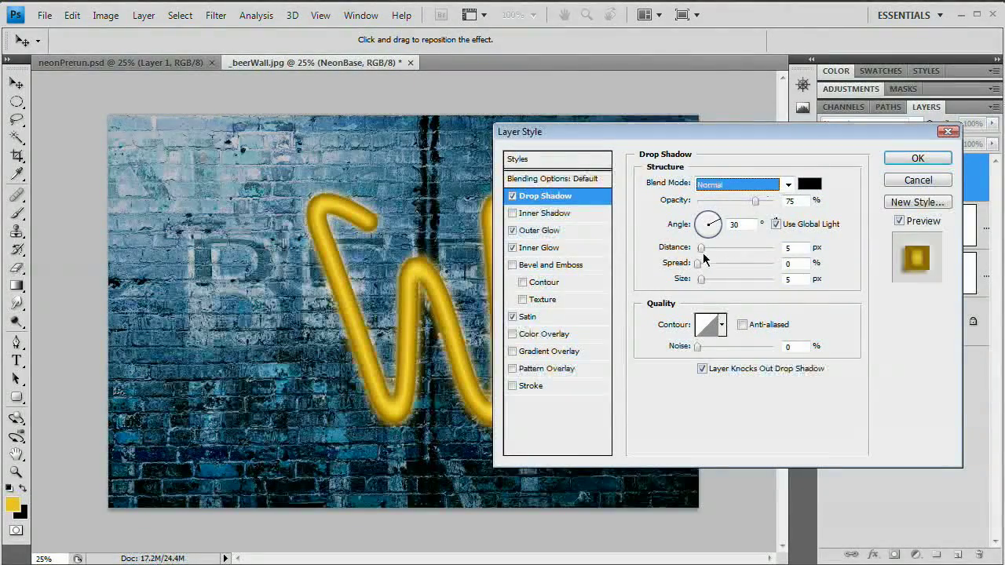
left_click_drag(701, 248, 750, 250)
left_click_drag(701, 280, 728, 283)
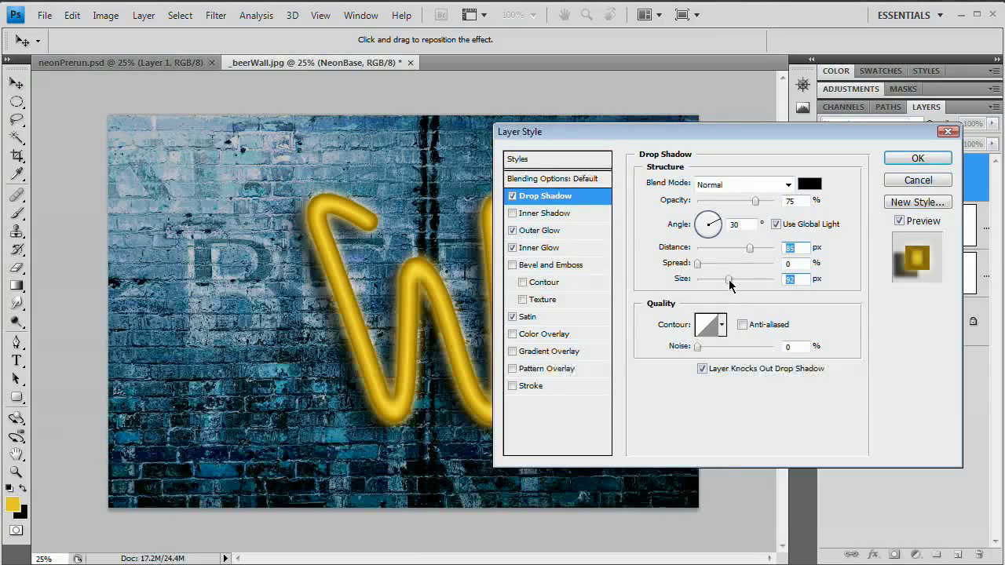
Step: Apply the layer style and lower the NeonBase layer's fill to 76%
mouse_move(756, 133)
left_mouse_down()
mouse_move(996, 157)
mouse_move(975, 173)
mouse_move(757, 133)
left_mouse_up()
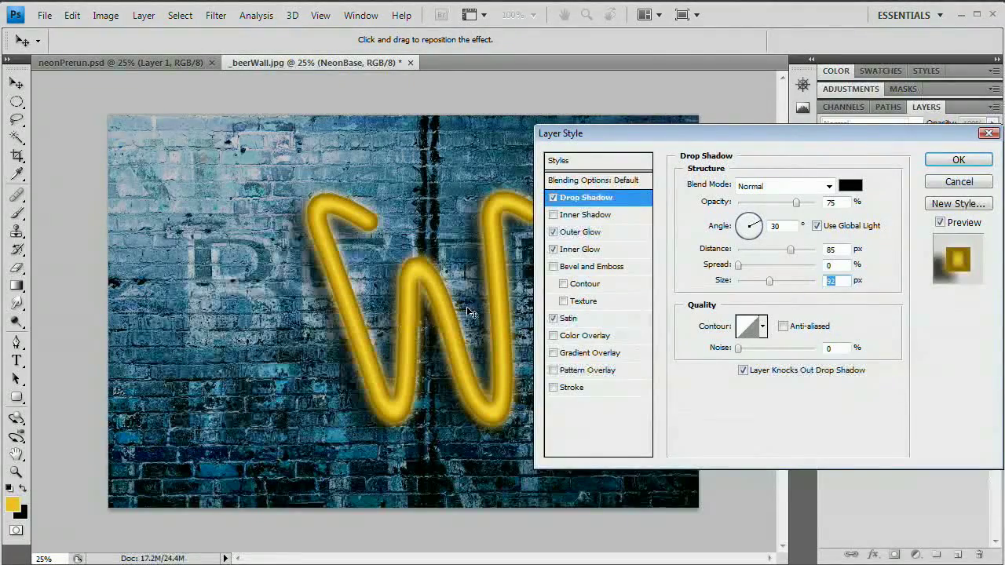
left_click_drag(726, 133, 653, 128)
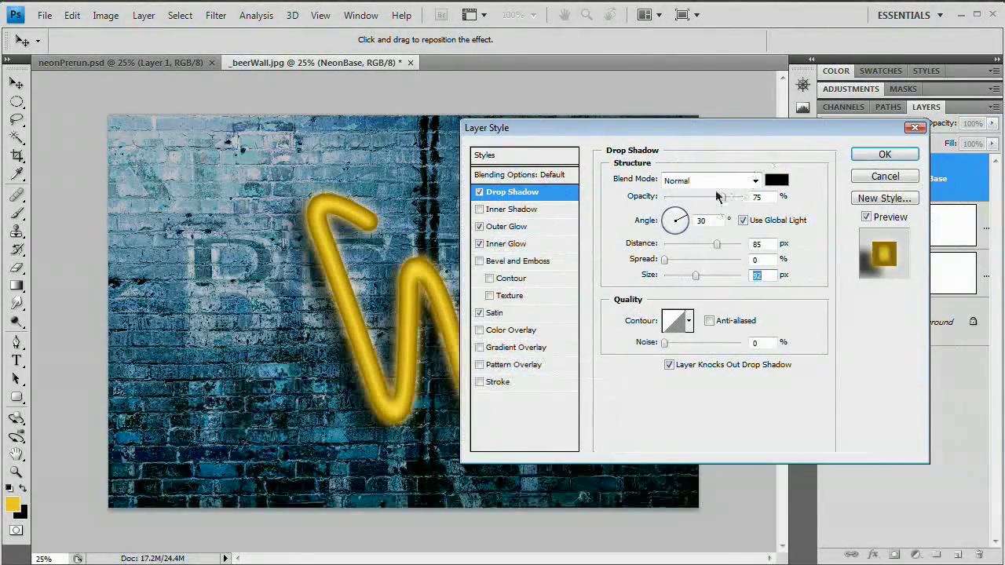
left_click(886, 153)
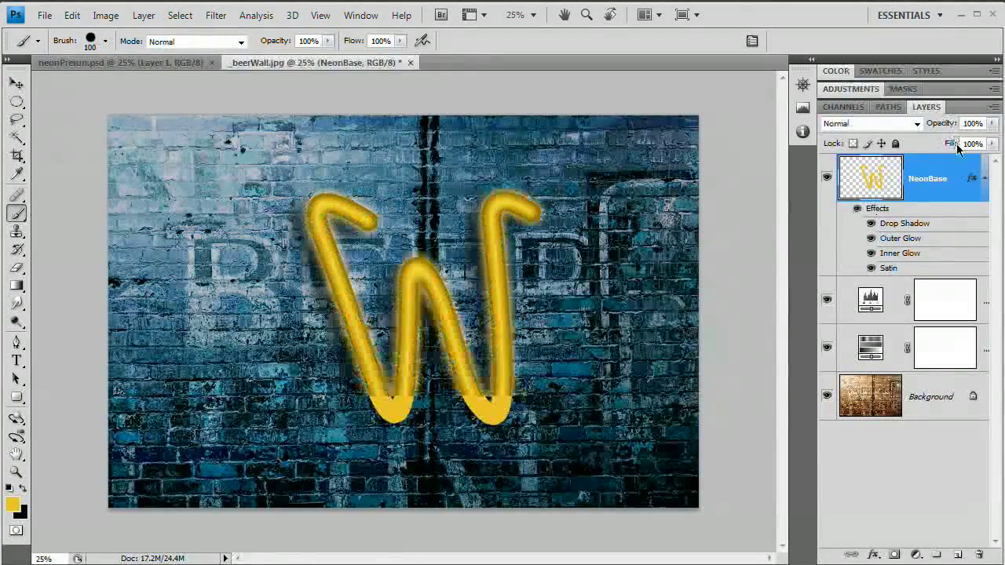
left_click_drag(951, 145, 933, 147)
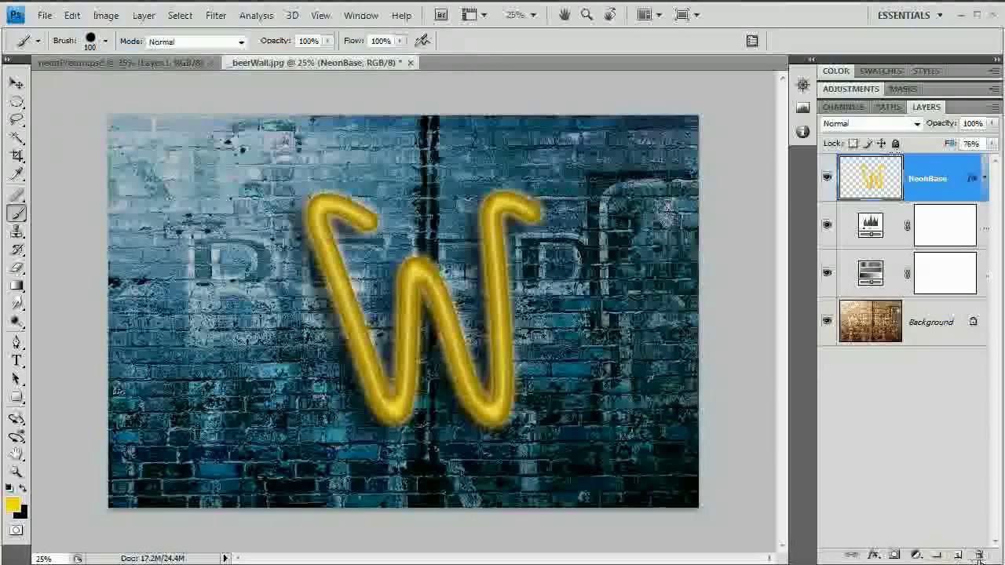
Step: Create a new layer above NeonBase and name it Fuzzy
left_click(957, 555)
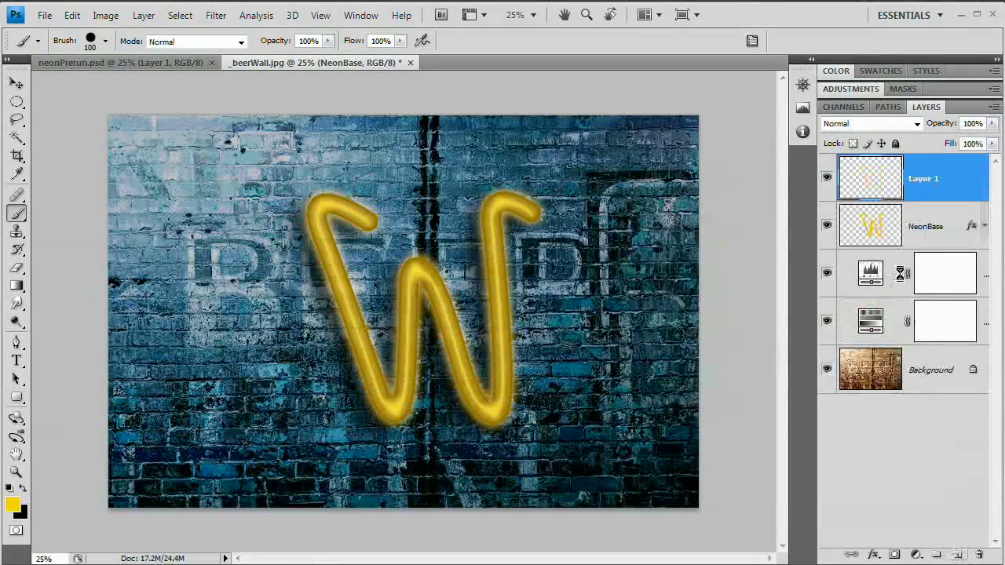
double_click(927, 181)
type("Fuzzy")
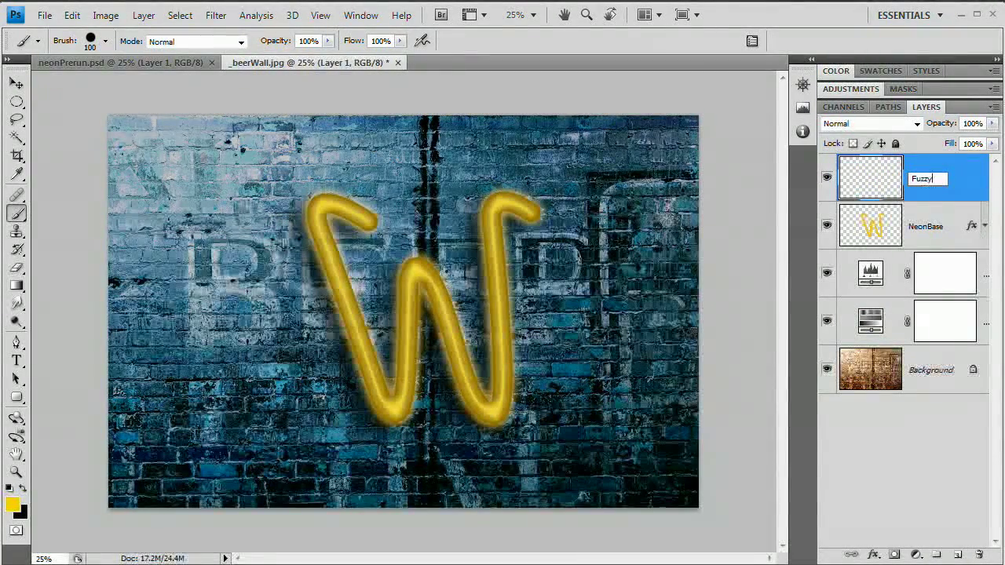
key("Return")
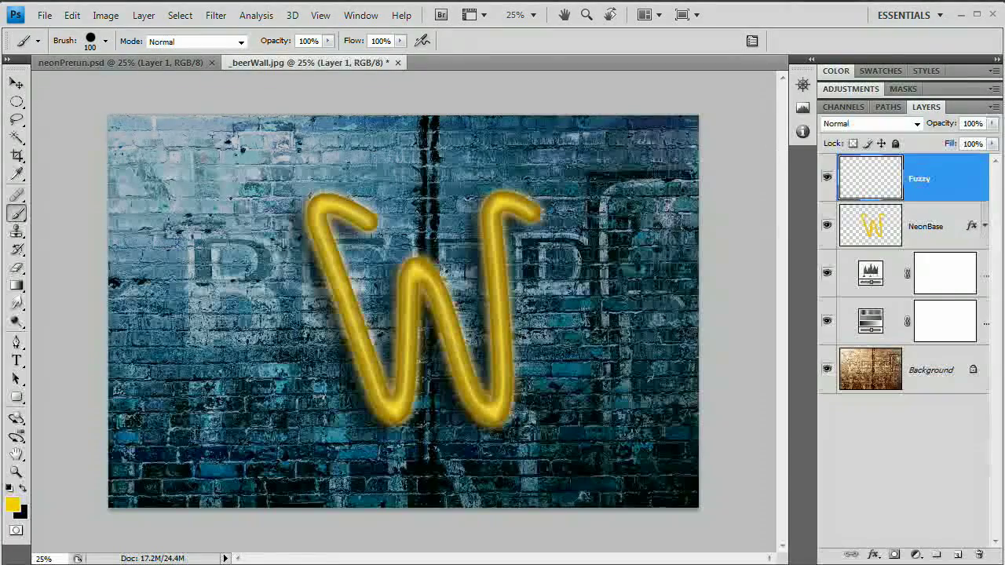
Step: Replace the brush presets with the Calligraphic Brushes set and choose the thin slanted 35 px tip
left_click(105, 43)
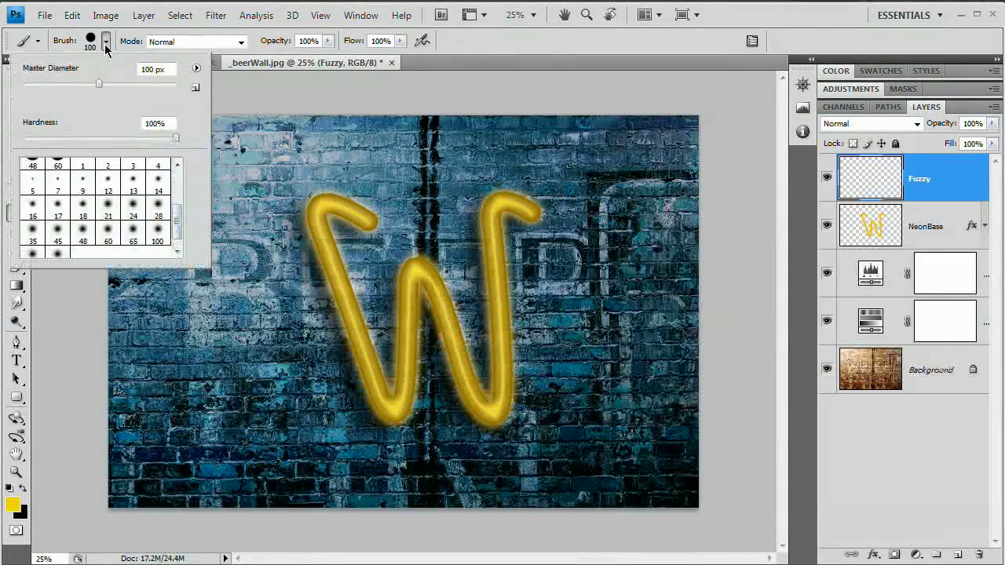
left_click_drag(179, 223, 182, 172)
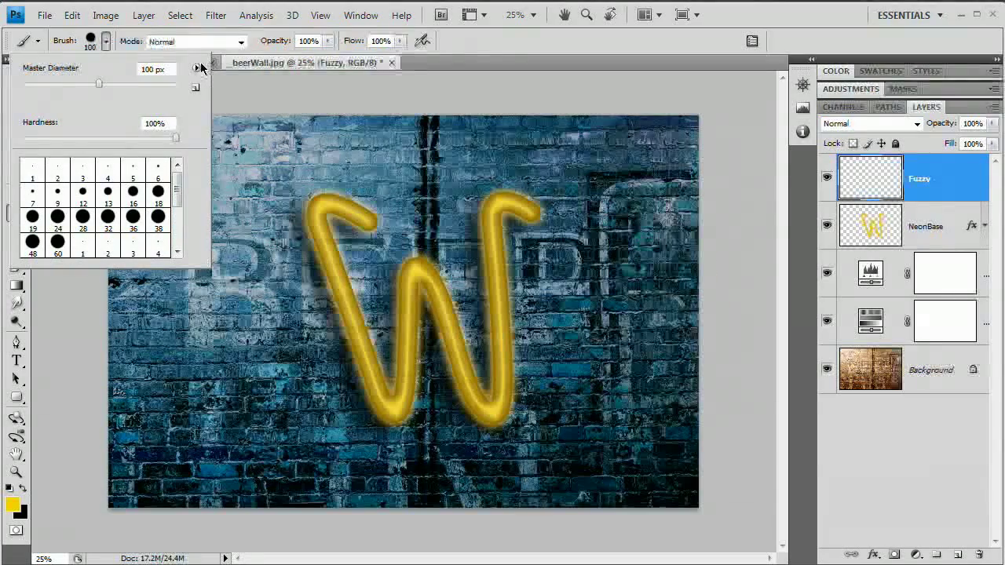
left_click(197, 69)
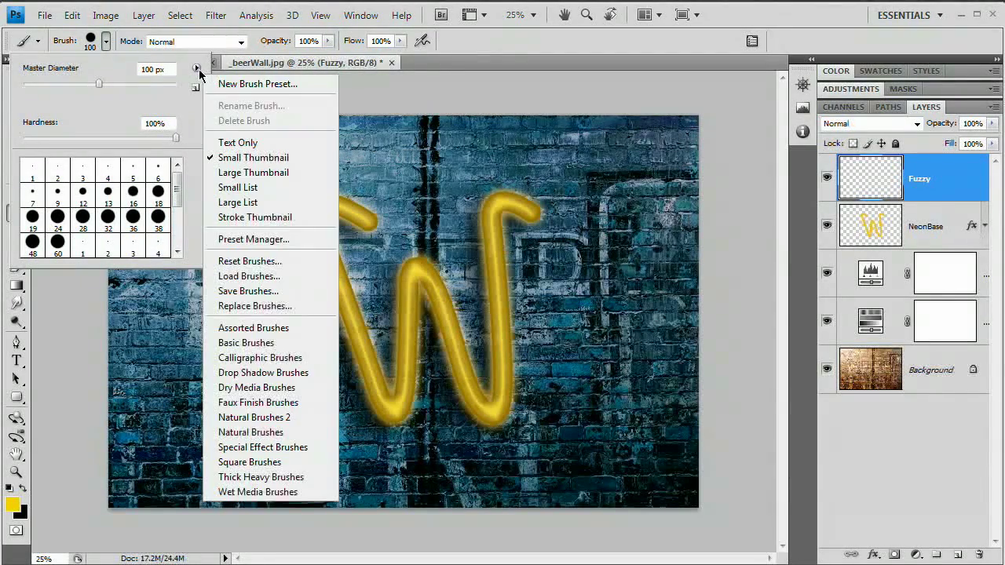
left_click(244, 358)
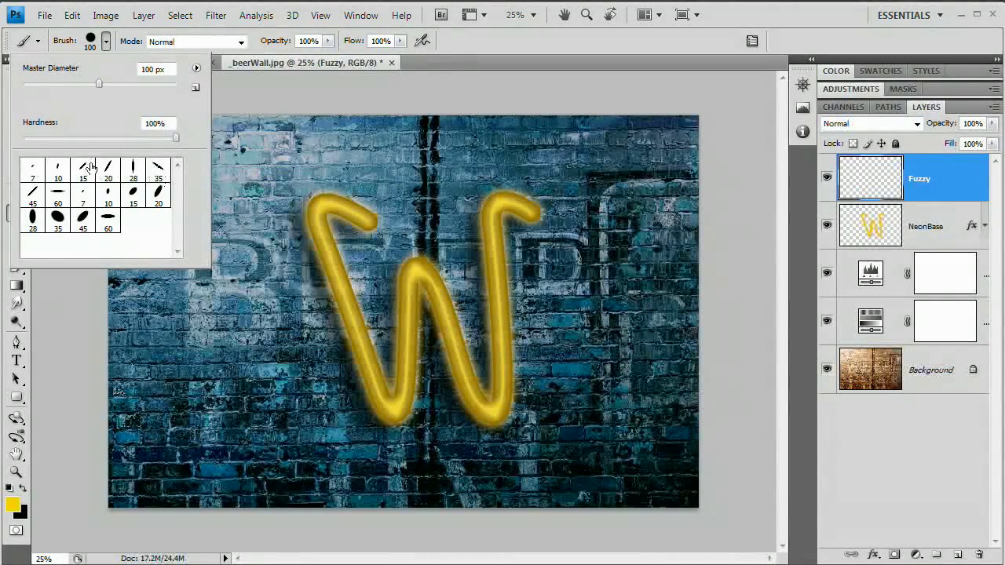
left_click(158, 169)
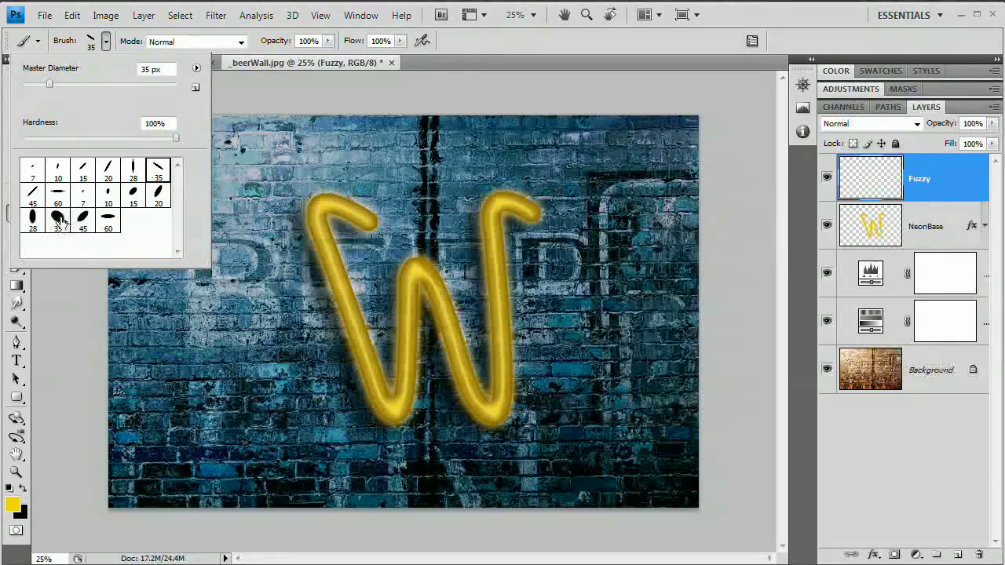
left_click(107, 42)
Step: Enable Shape Dynamics for the brush with 100% size, angle and roundness jitter and 25% minimum roundness
left_click(360, 15)
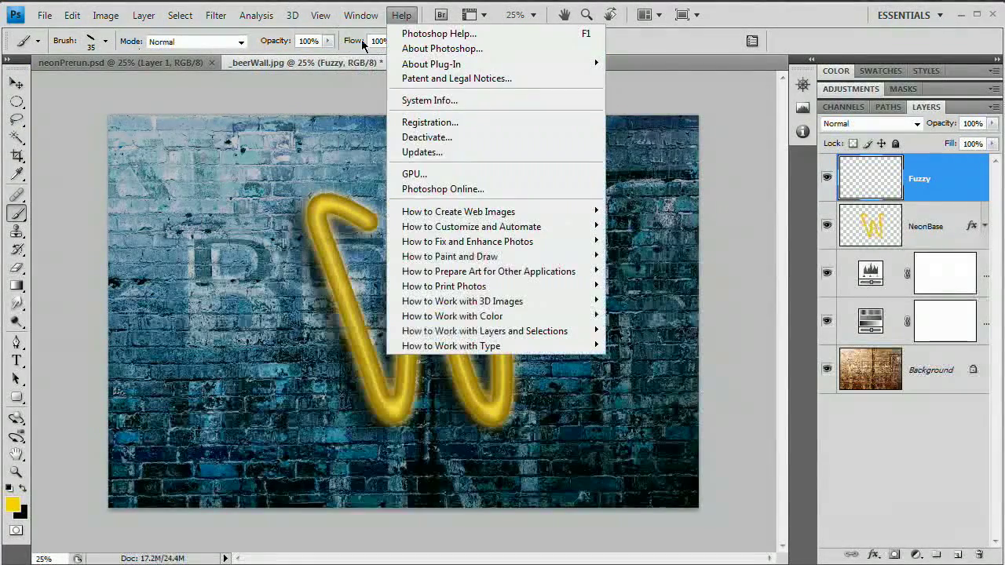
left_click(359, 150)
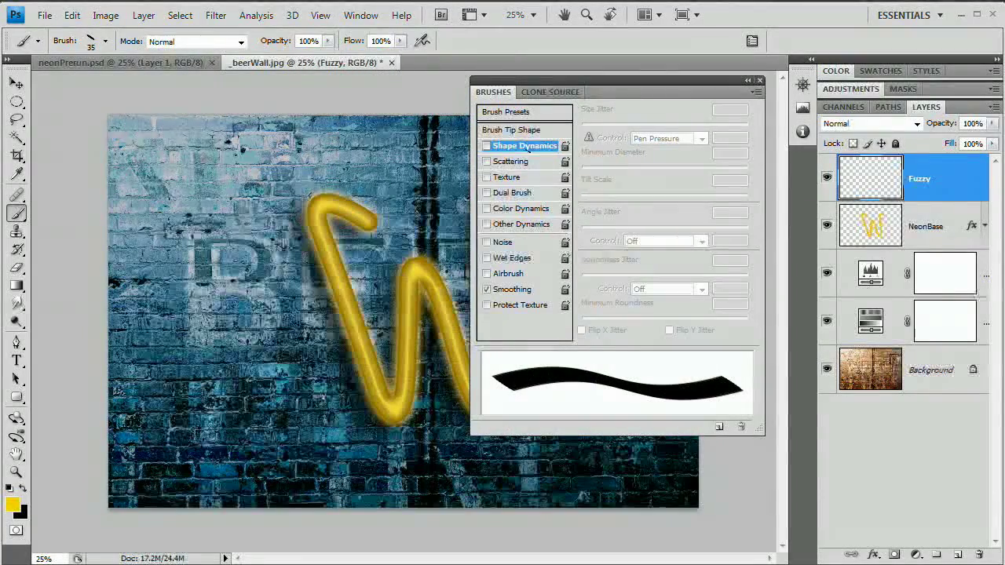
left_click(486, 146)
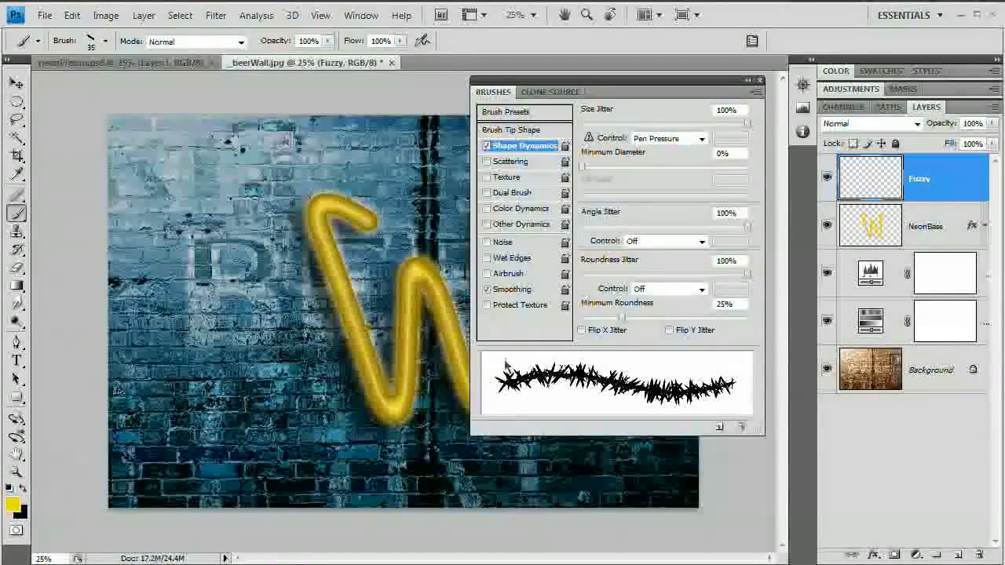
left_click(759, 80)
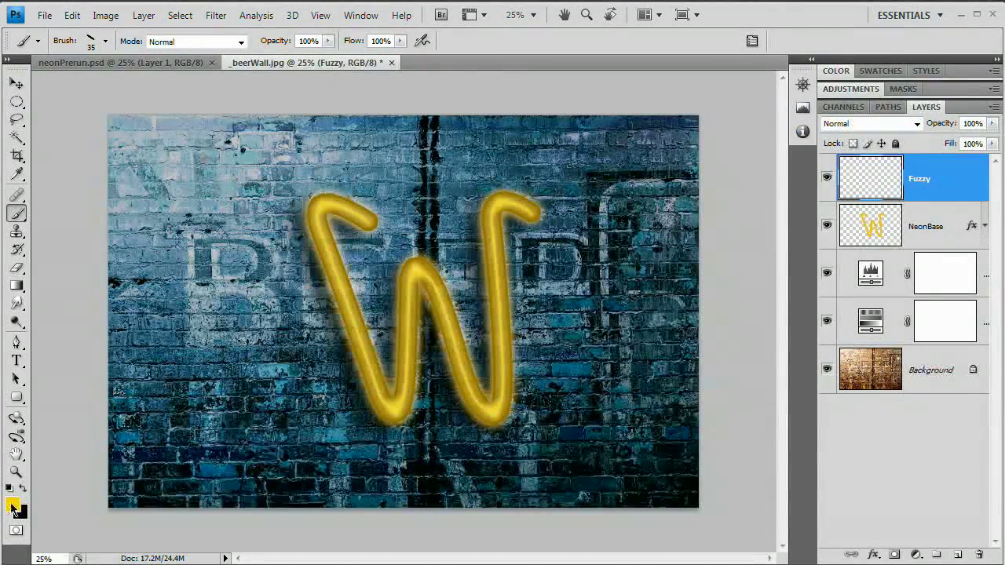
Step: Set the foreground colour to the pale yellow ffd76b
left_click(13, 507)
left_click_drag(280, 174, 524, 115)
left_click(524, 378)
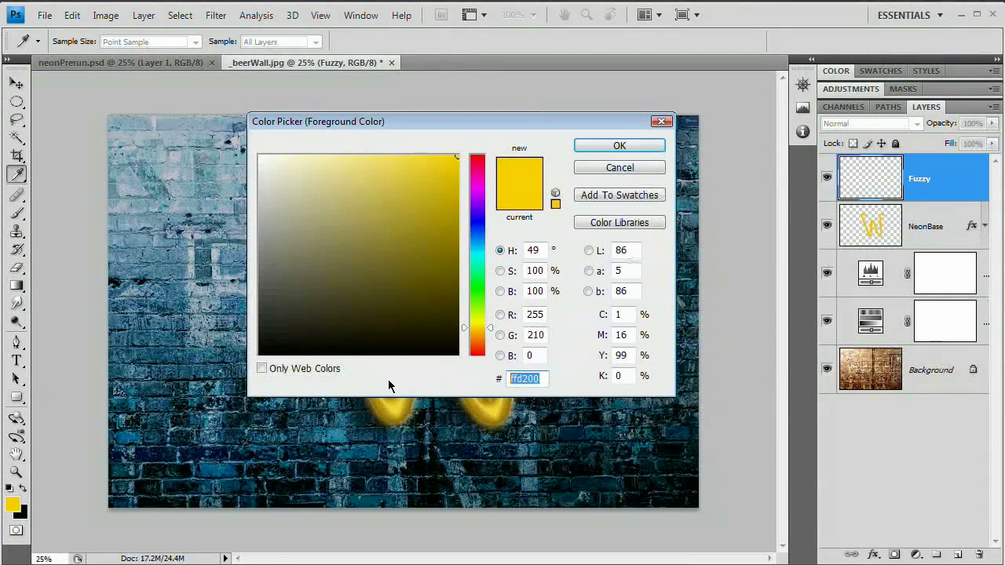
type("ffd")
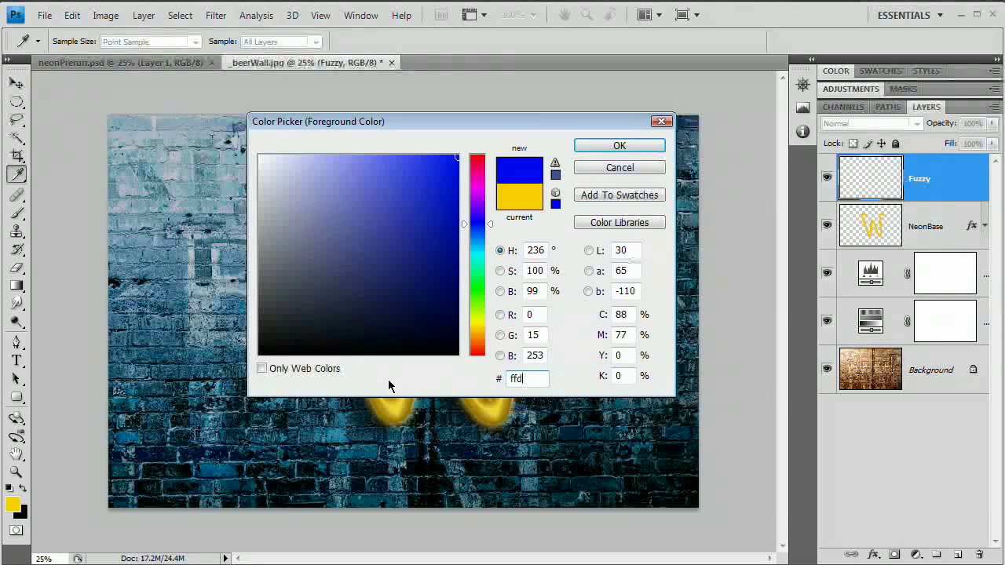
type("76b")
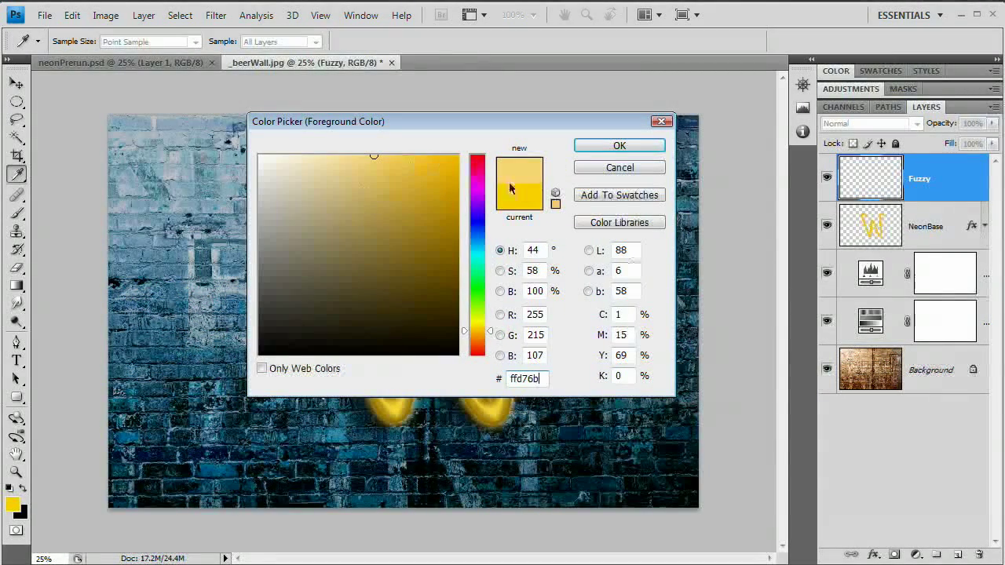
left_click(631, 149)
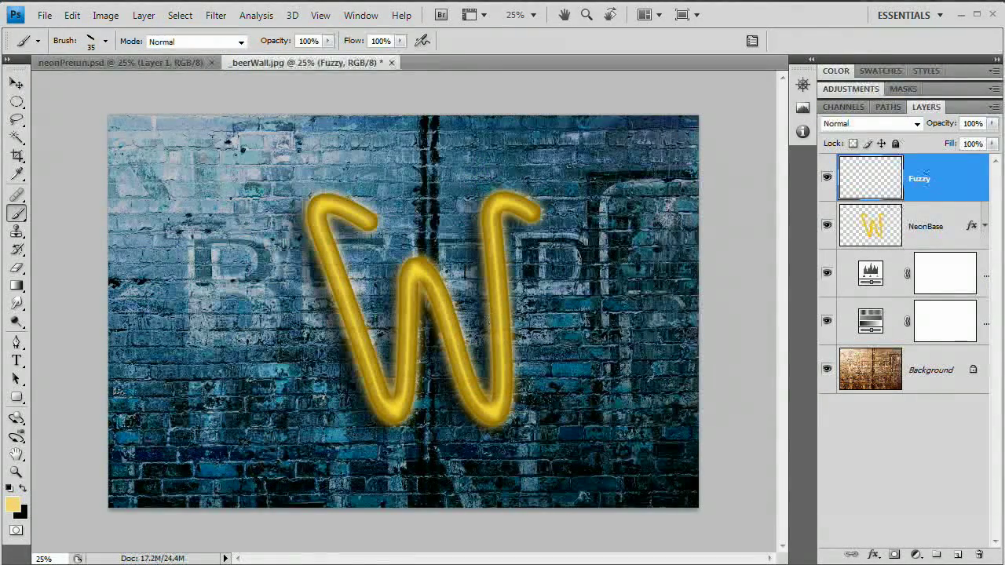
Step: Stroke the W path with the Brush on the Fuzzy layer, without simulated pressure, and deselect the path
left_click(884, 108)
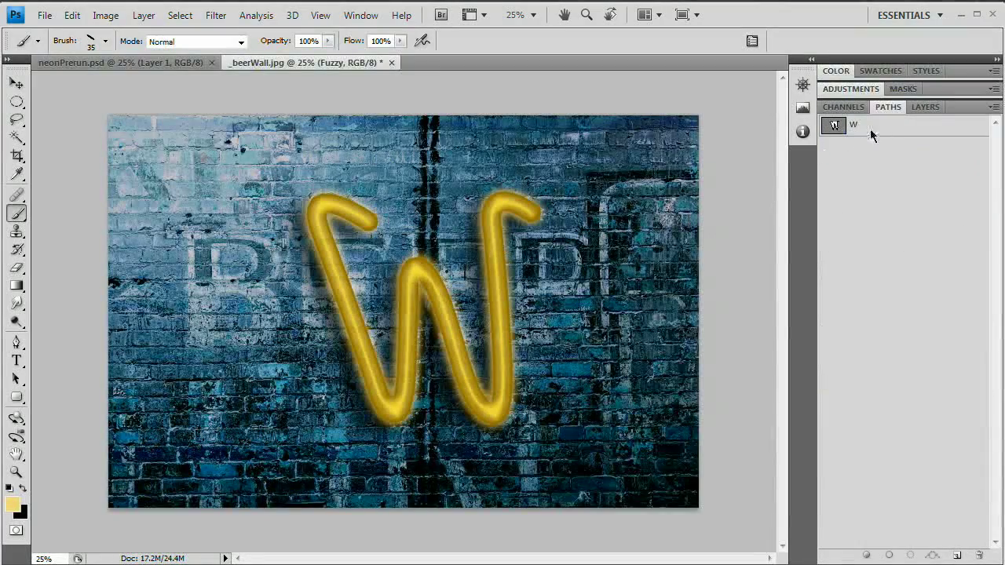
left_click(872, 127)
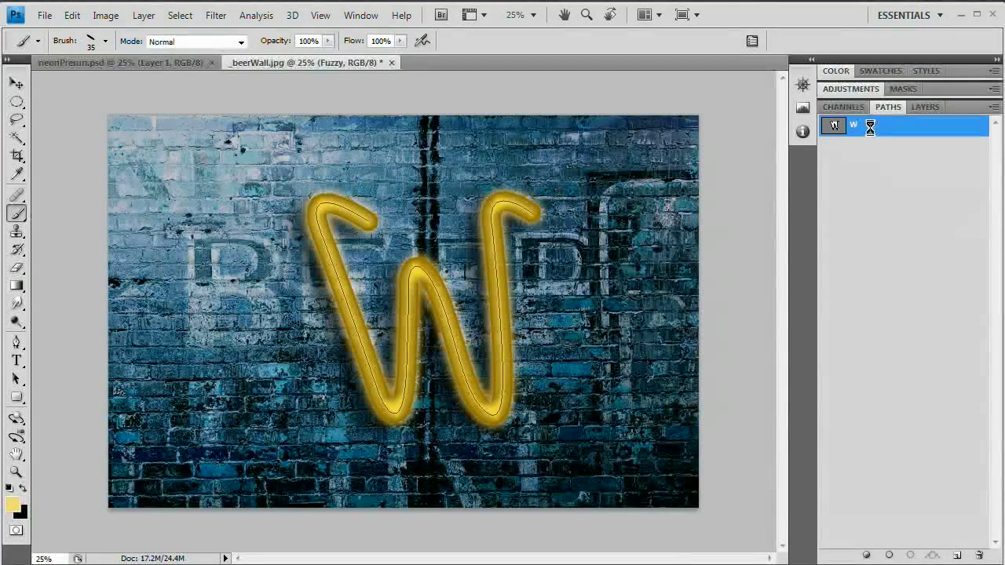
right_click(871, 128)
left_click(889, 215)
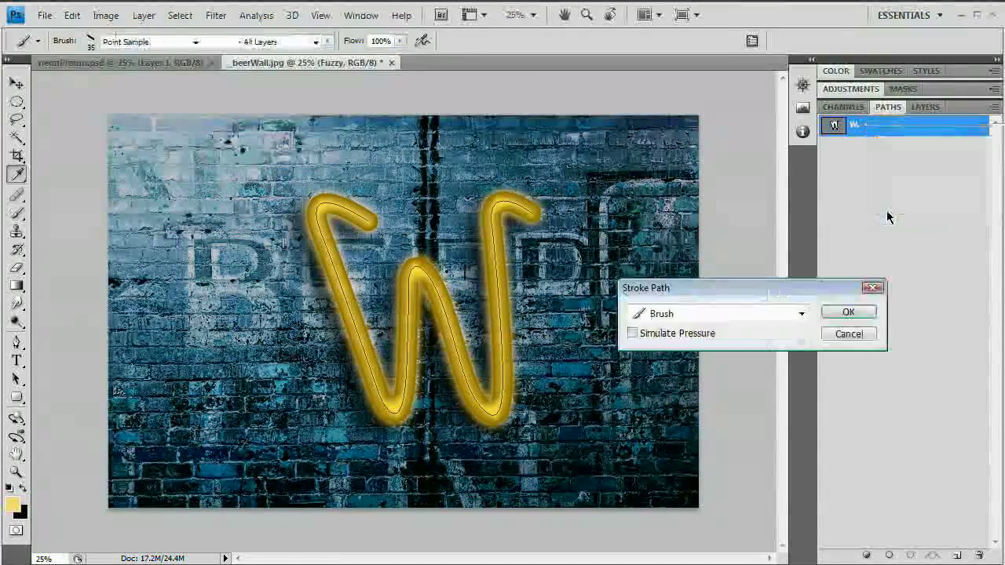
left_click(848, 315)
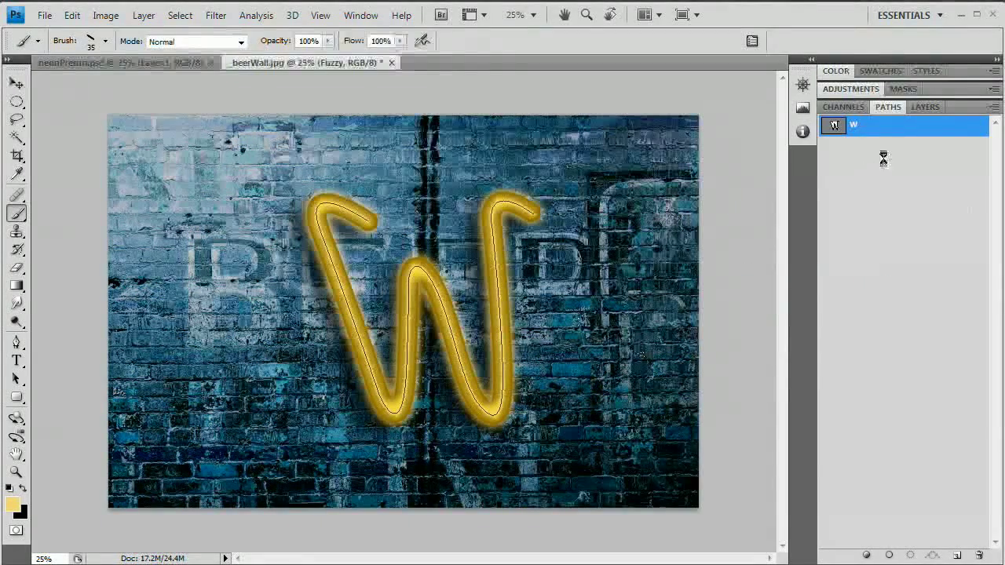
left_click(916, 138)
Step: Set the Fuzzy layer's blending mode to Screen
left_click(927, 107)
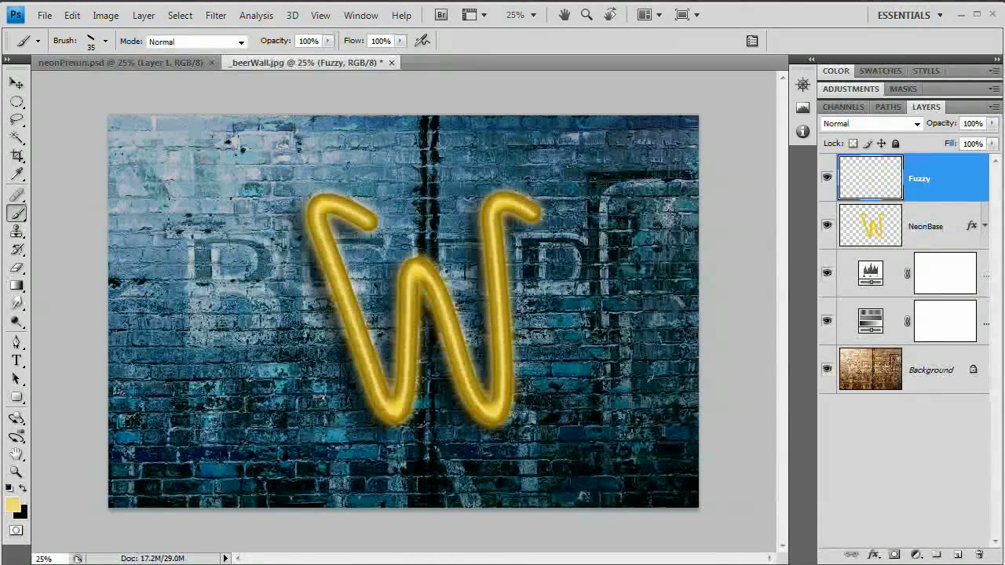
left_click(894, 125)
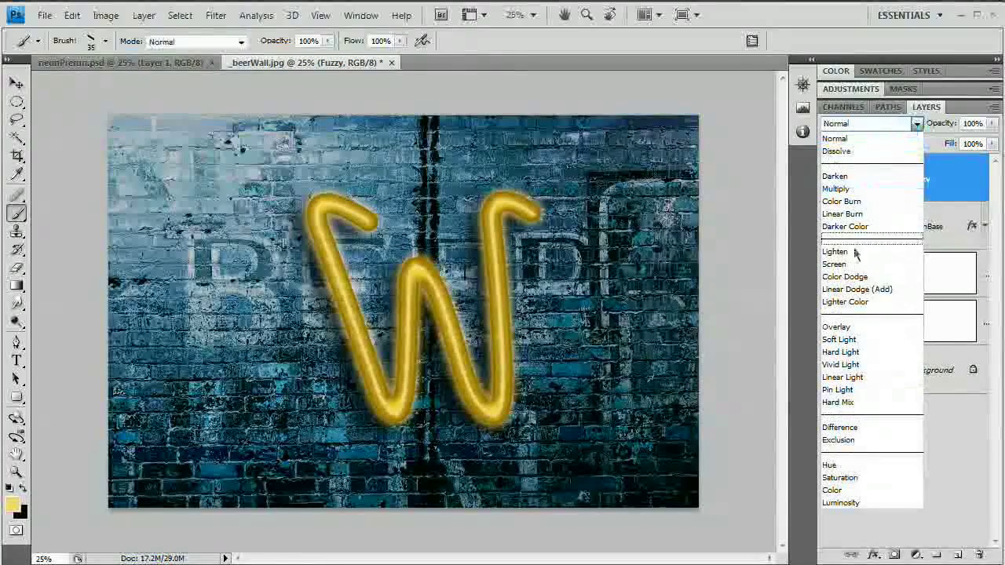
left_click(510, 211)
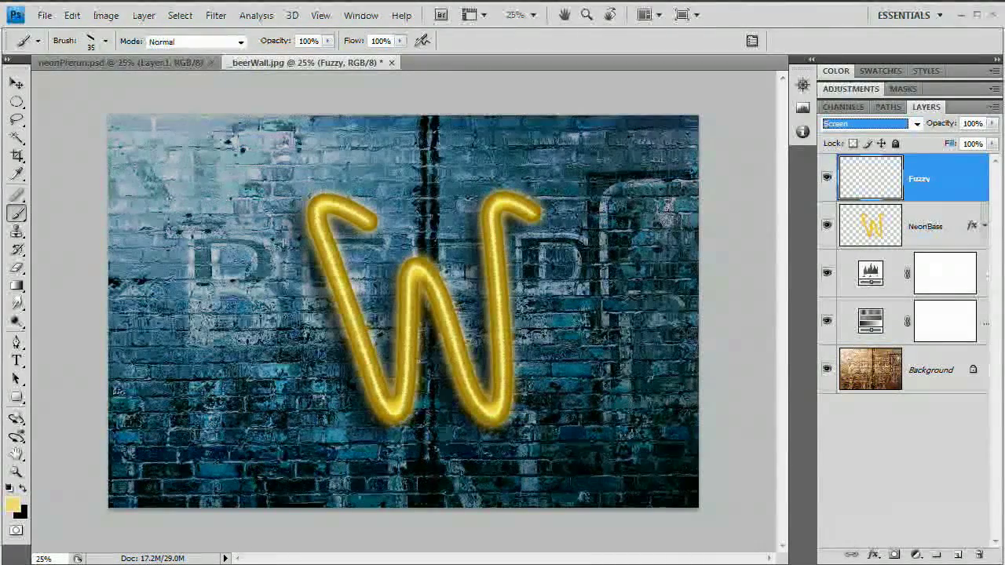
Step: Distort the Fuzzy layer with the ZigZag filter using amount 15, 10 ridges and the Pond ripples style
left_click(215, 15)
mouse_move(235, 182)
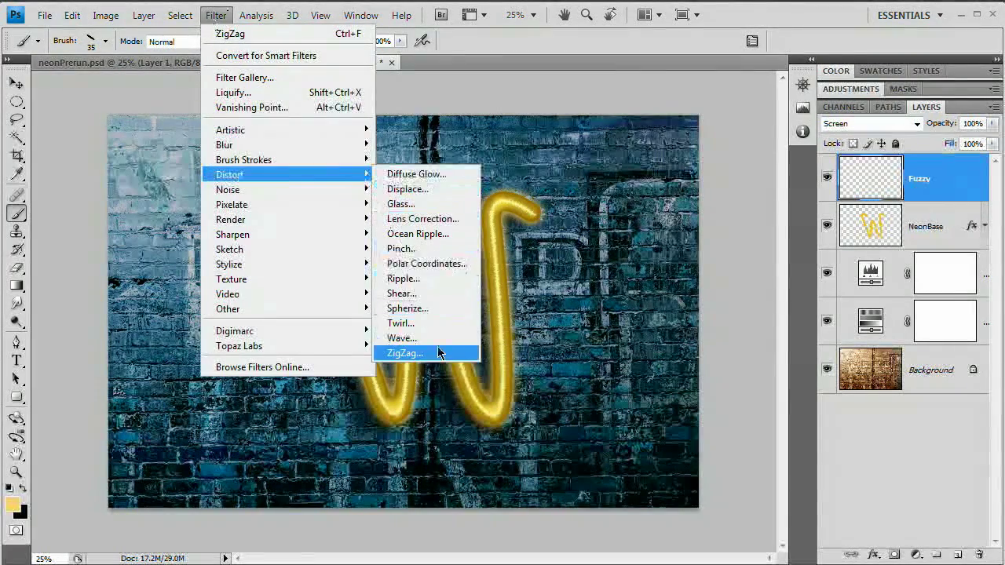
left_click(405, 353)
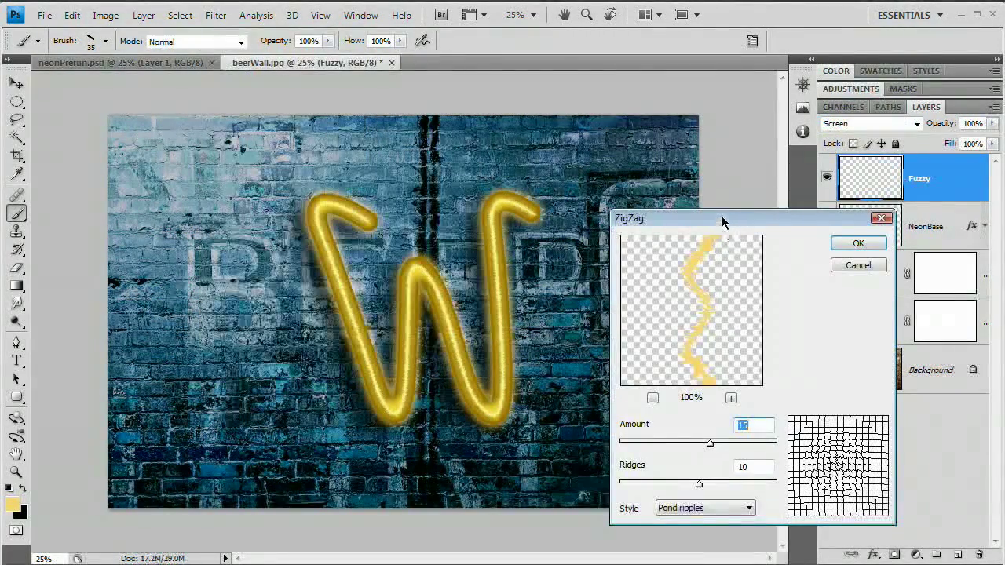
left_click_drag(724, 219, 685, 130)
double_click(710, 376)
left_click(680, 417)
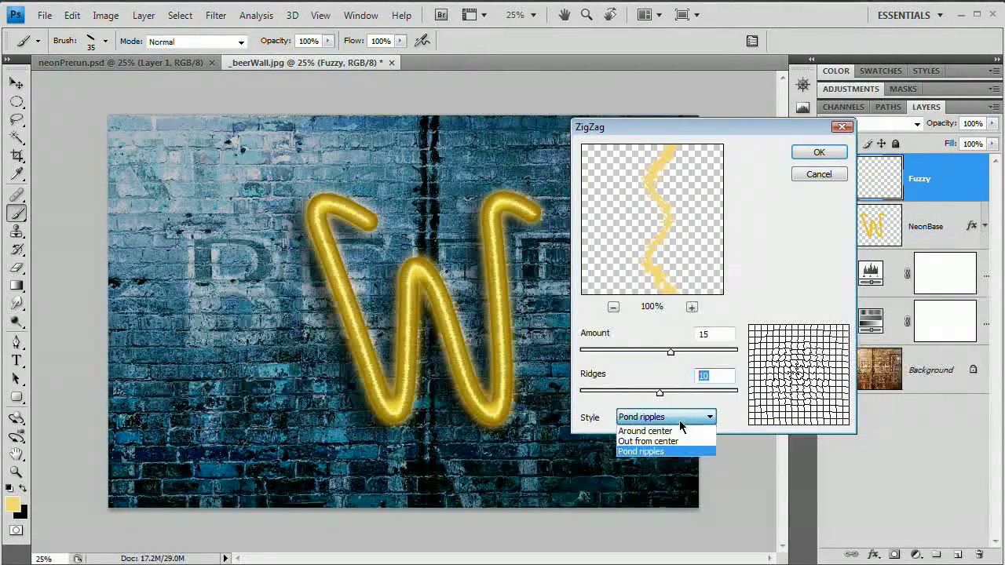
left_click(659, 460)
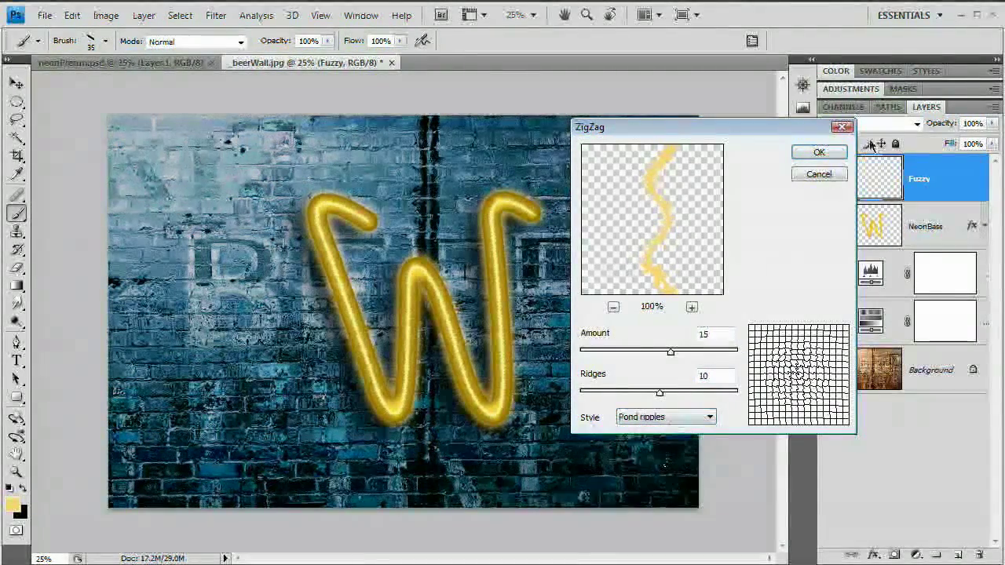
left_click(821, 154)
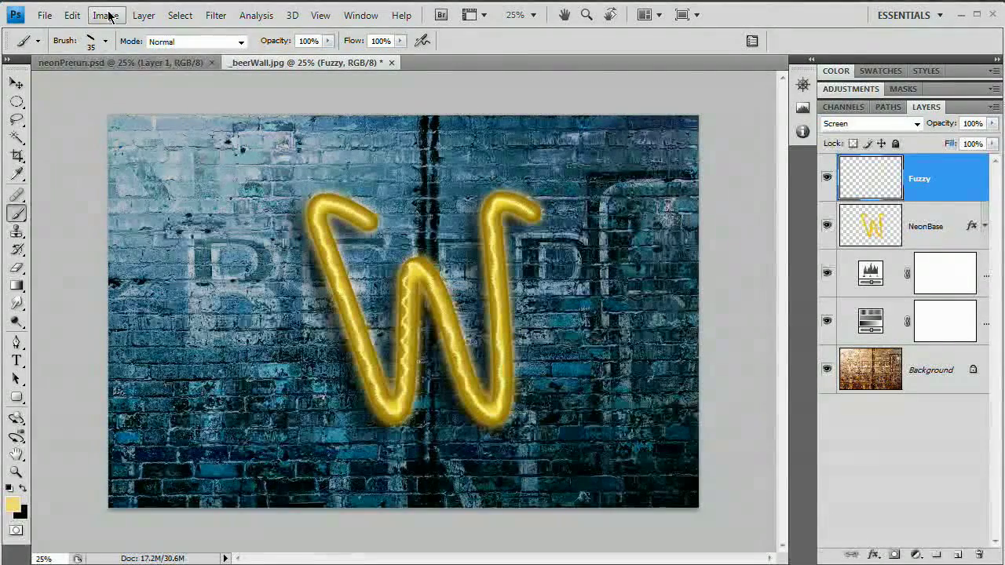
Step: Fade the ZigZag distortion on the Fuzzy layer to 50% opacity in Normal mode
left_click(78, 16)
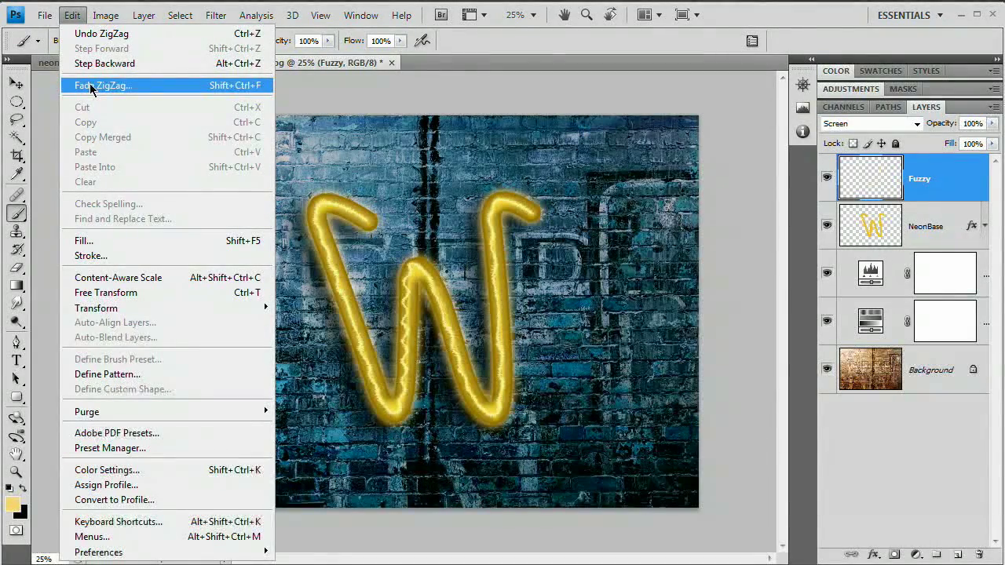
left_click(90, 87)
left_click_drag(784, 329, 717, 326)
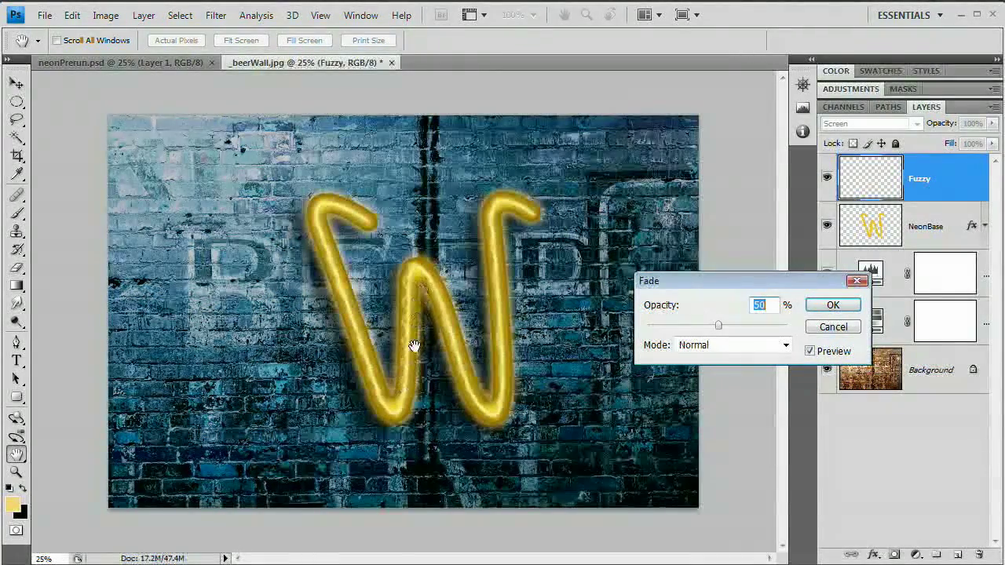
left_click(837, 306)
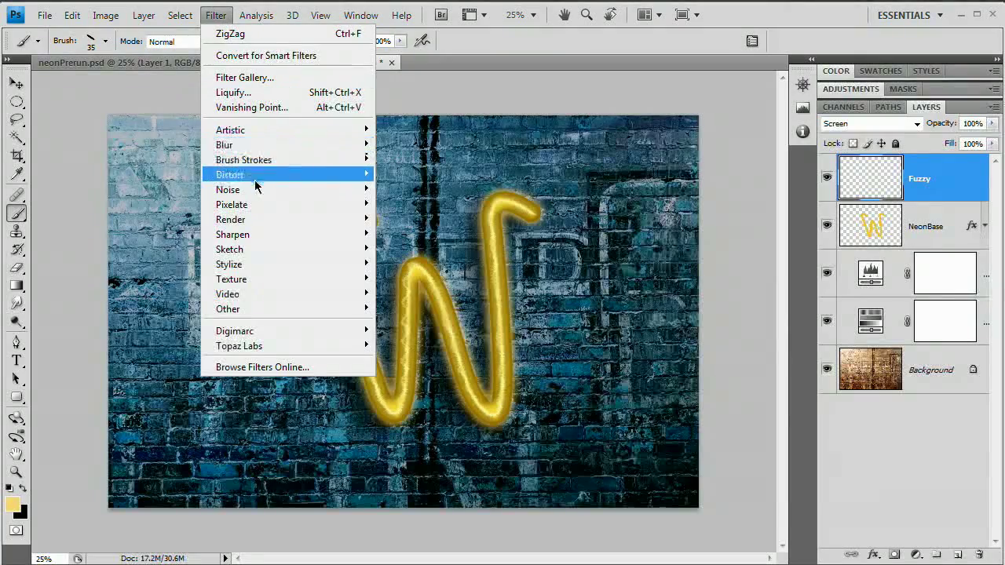
Step: Apply the ZigZag filter to the Fuzzy layer again with amount -15, 10 ridges and Pond ripples
mouse_move(255, 182)
left_click(400, 353)
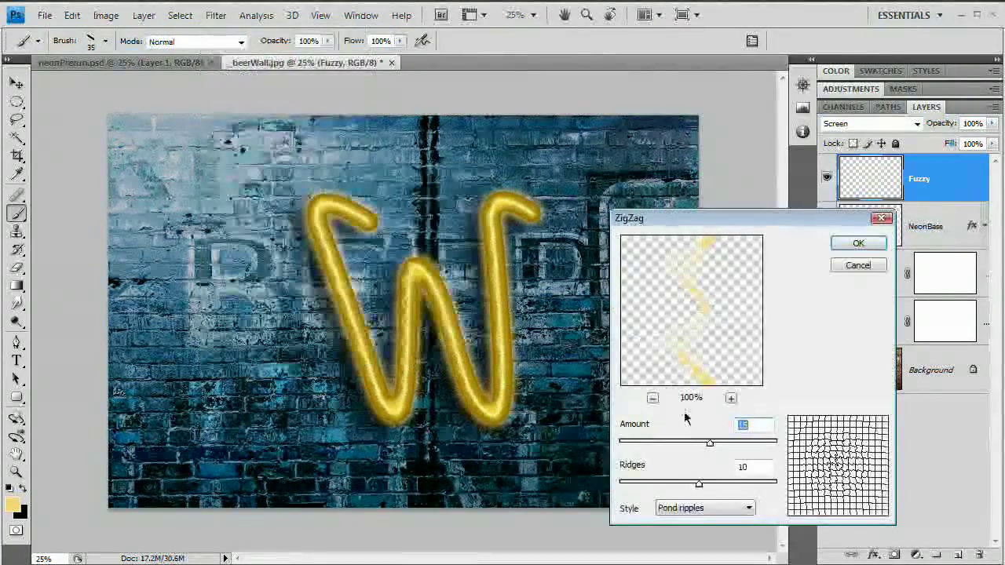
type("-15")
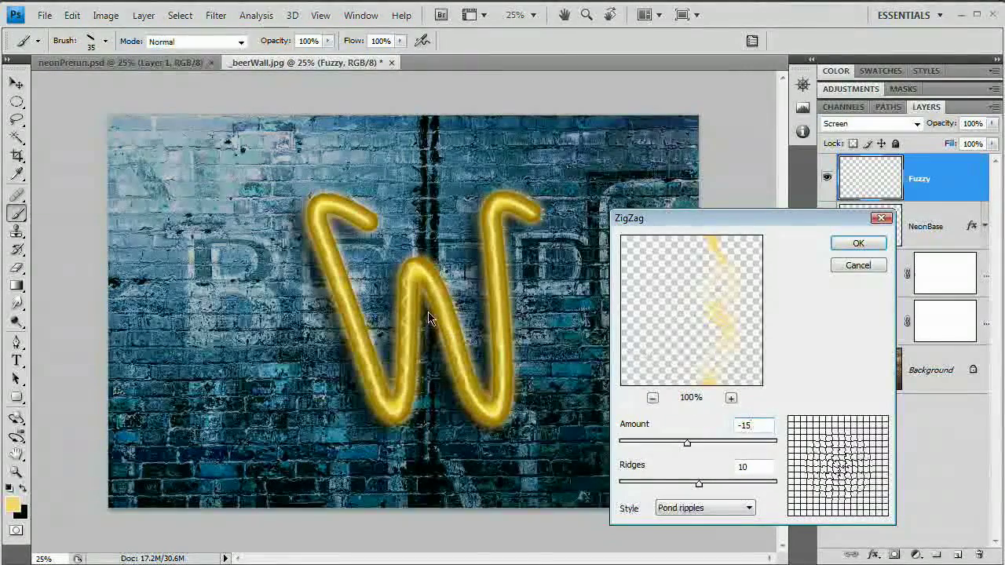
left_click(859, 244)
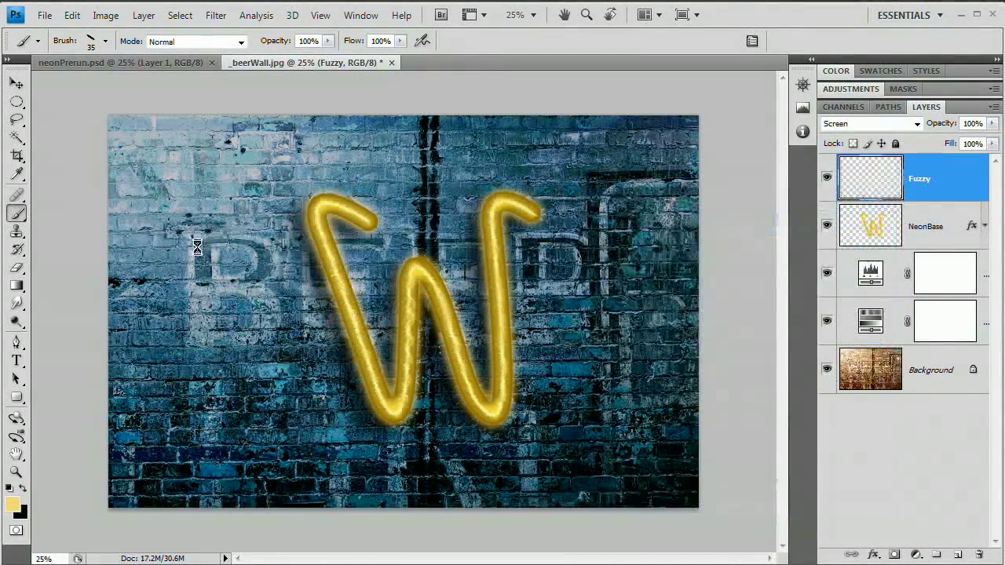
Step: Fade the second ZigZag pass to 50% opacity and return to the Brush tool
left_click(71, 15)
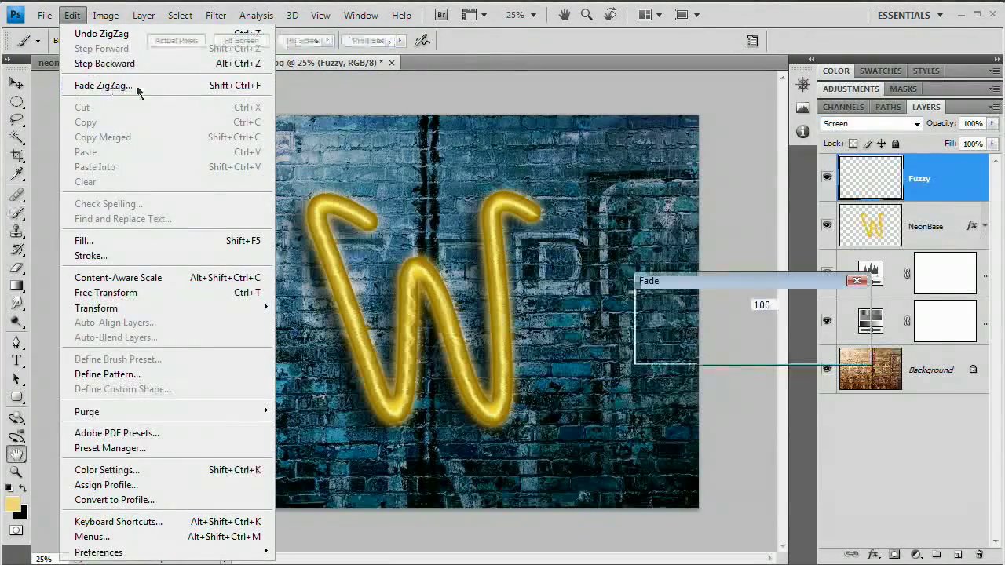
left_click(101, 81)
type("50")
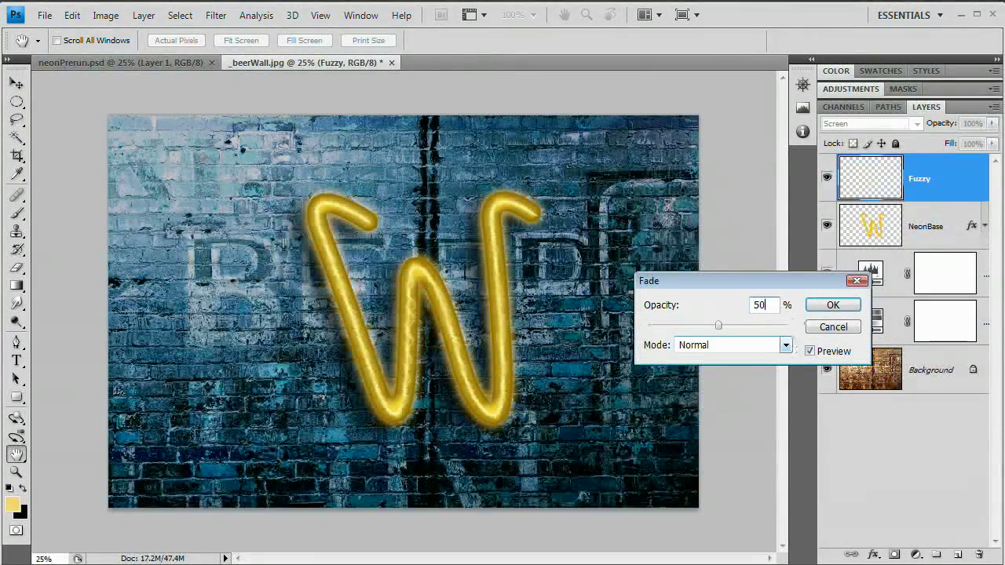
left_click(834, 306)
key("b")
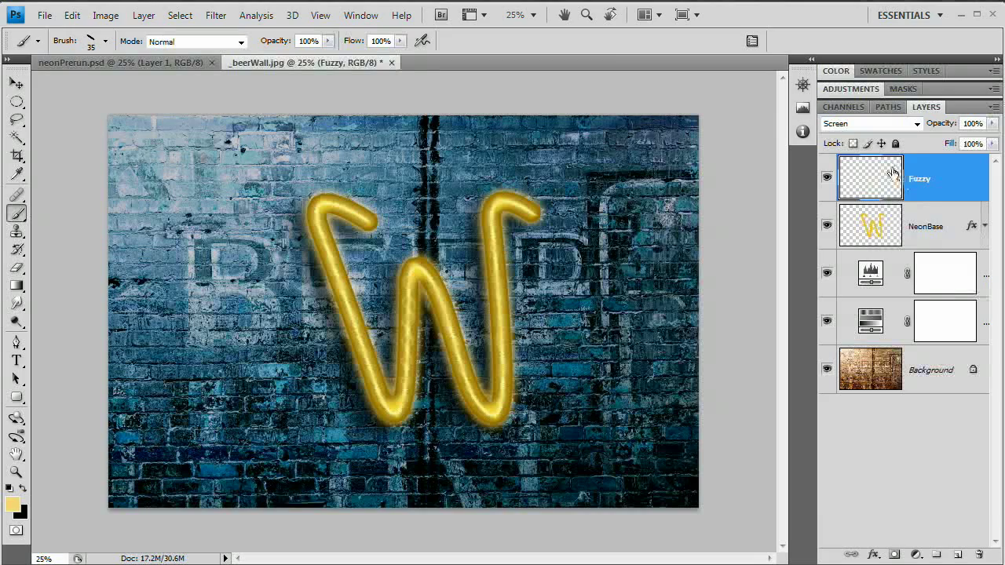
Step: Add a new layer above Fuzzy and name it FuzzyWhite
left_click_drag(880, 186, 973, 557)
left_click(959, 555)
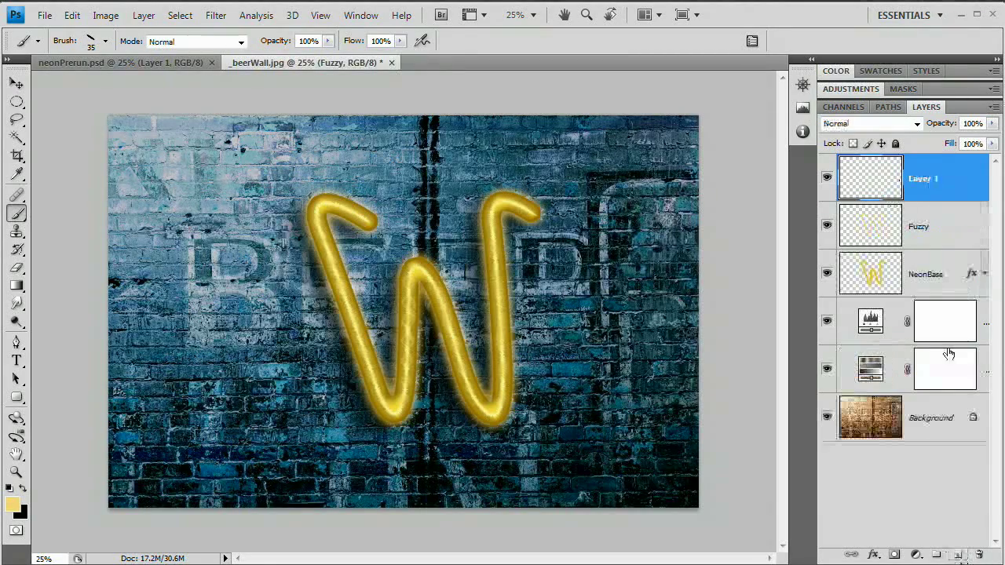
double_click(921, 179)
type("FuzzyWH")
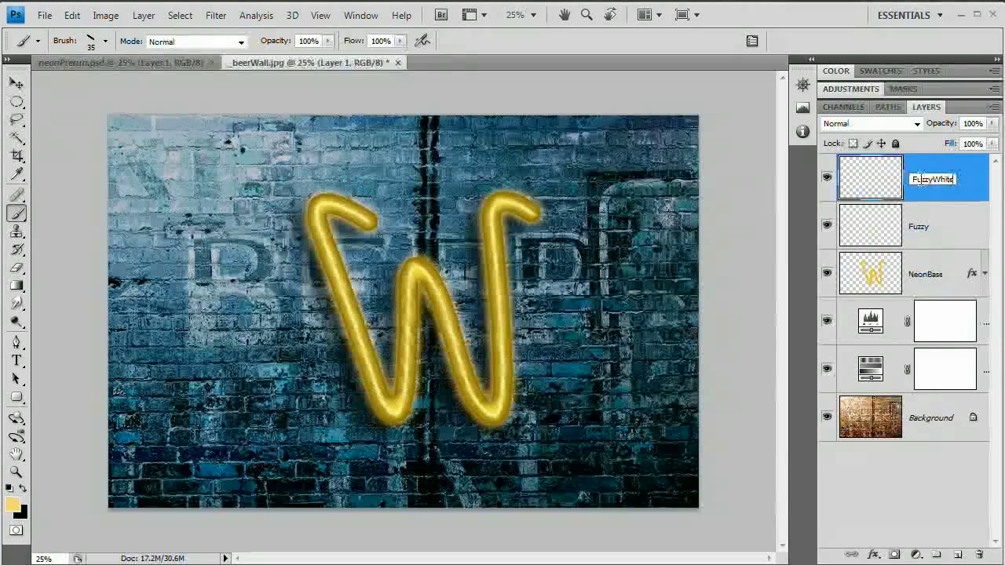
key("Return")
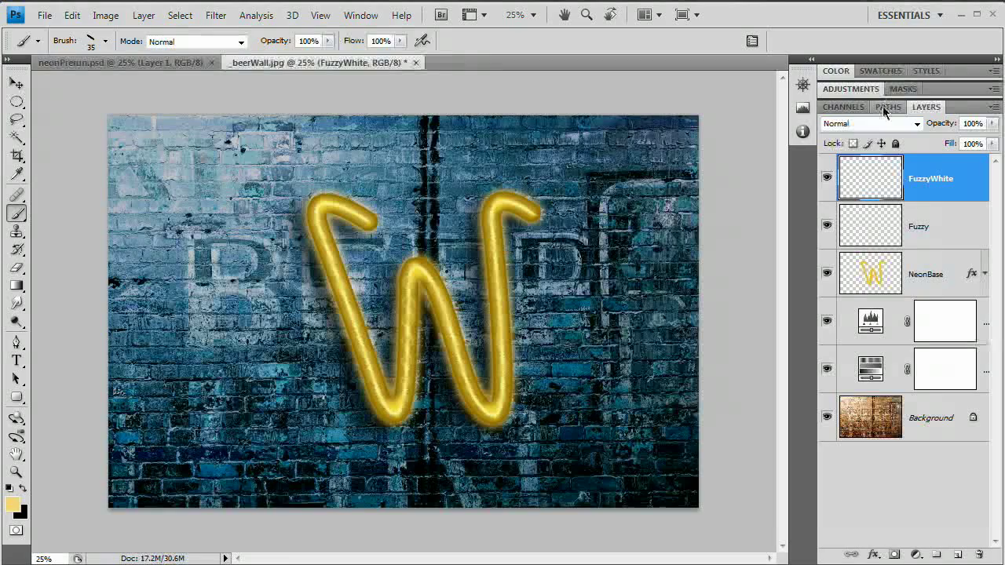
Step: Stroke the W path in white with the Brush on the FuzzyWhite layer, without simulated pressure, and deselect the path
key("d")
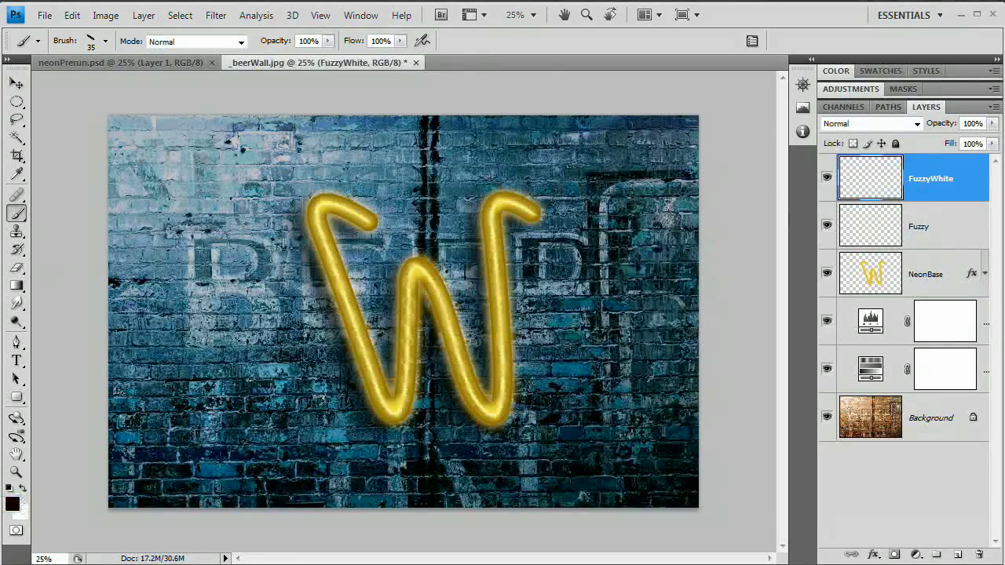
key("x")
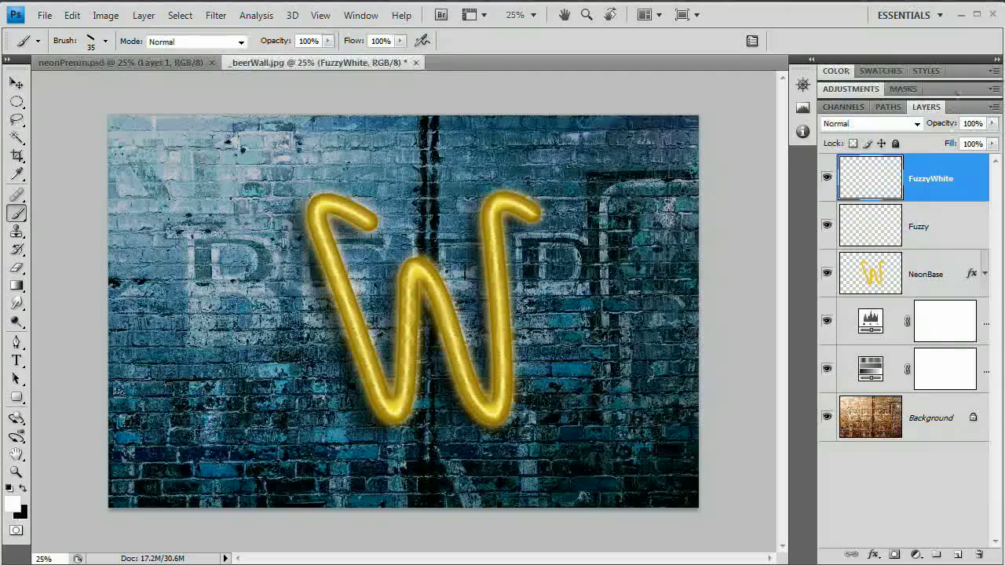
left_click(887, 109)
right_click(868, 129)
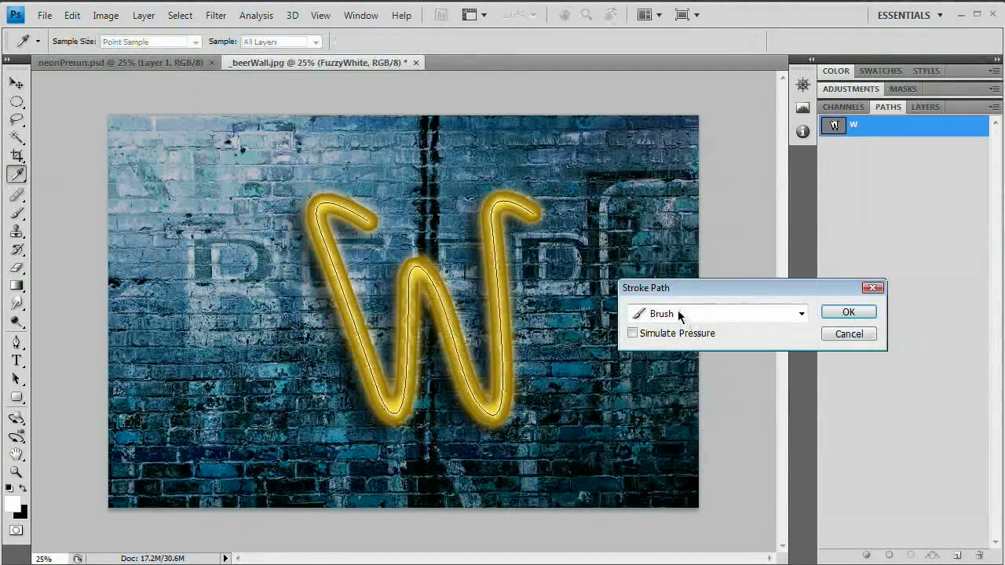
left_click(849, 312)
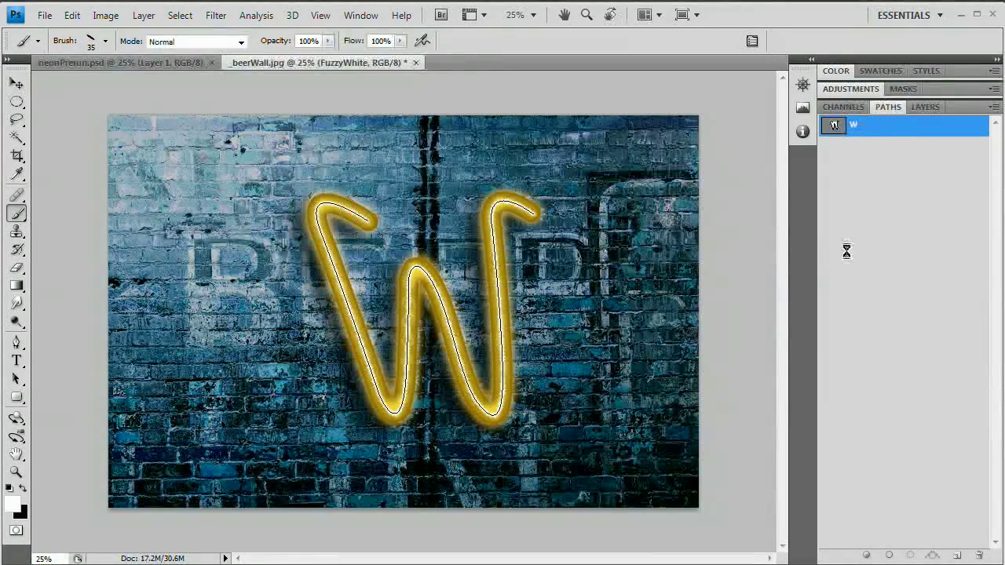
left_click(898, 157)
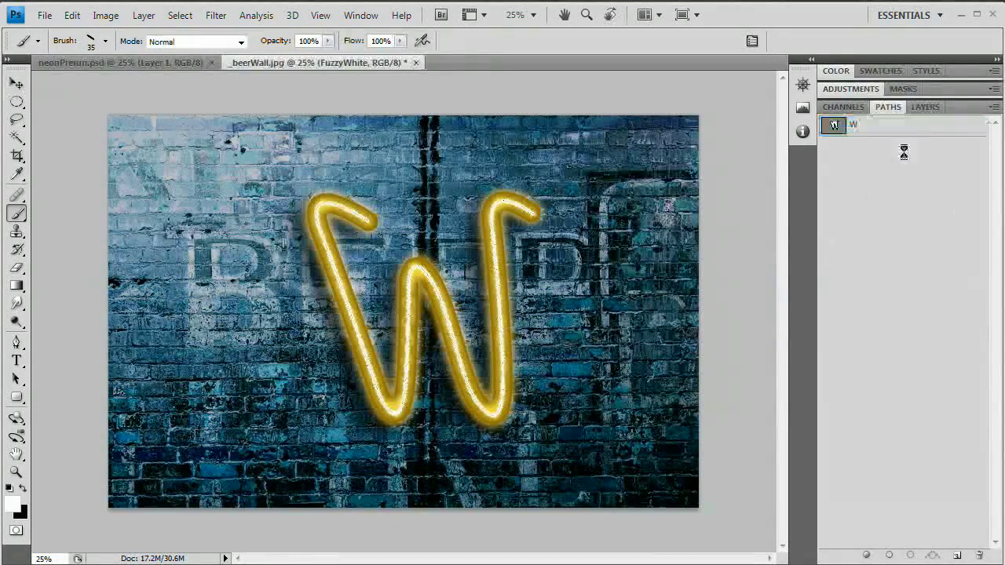
Step: Set the FuzzyWhite layer's blending mode to Overlay and its opacity to 80%
left_click(925, 108)
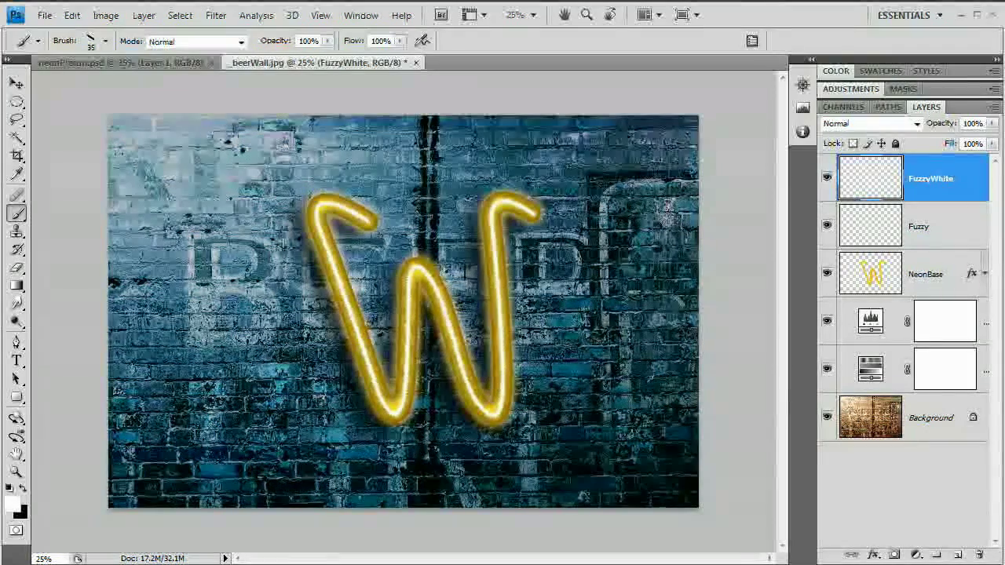
left_click(914, 126)
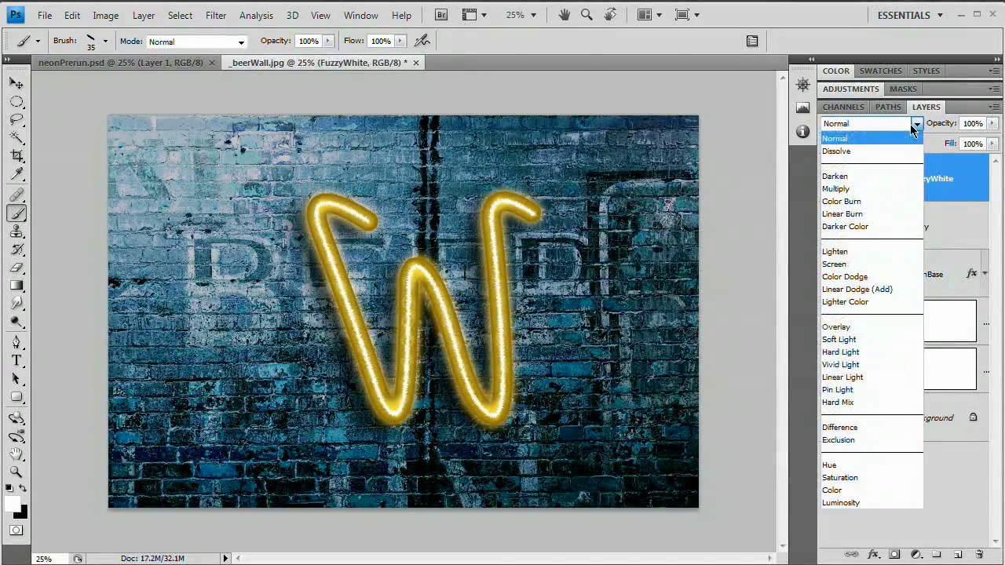
left_click(867, 328)
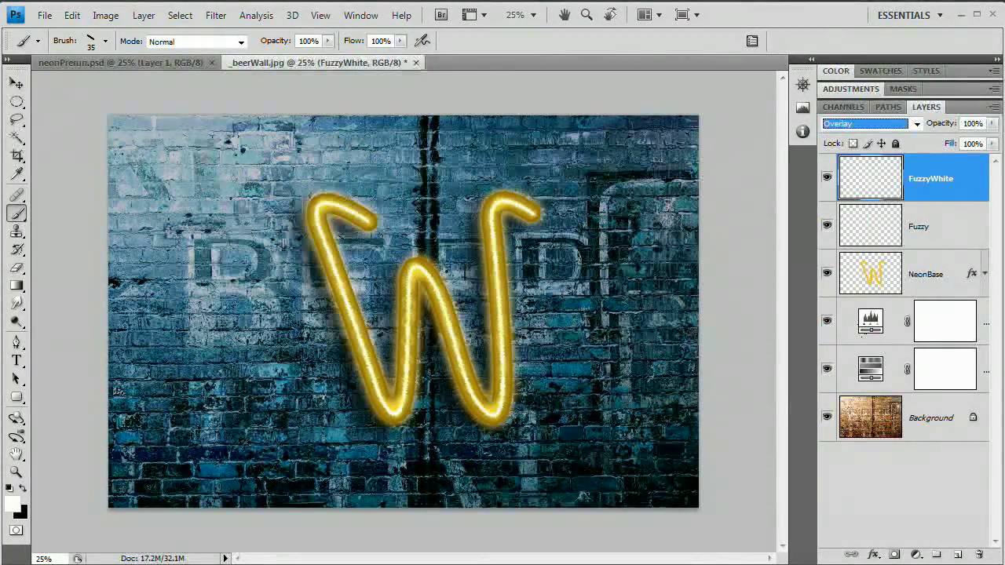
mouse_move(946, 124)
left_mouse_down()
mouse_move(935, 118)
mouse_move(935, 129)
left_mouse_up()
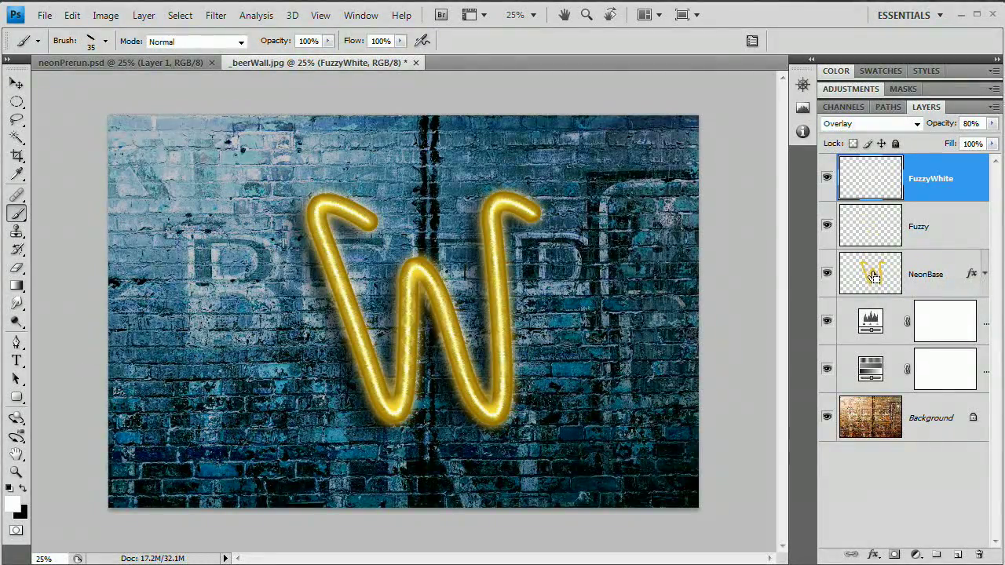
Step: Add a Hue/Saturation adjustment layer masked to the NeonBase W shape, with Saturation +26 and Lightness +10
left_click_drag(827, 178, 826, 226)
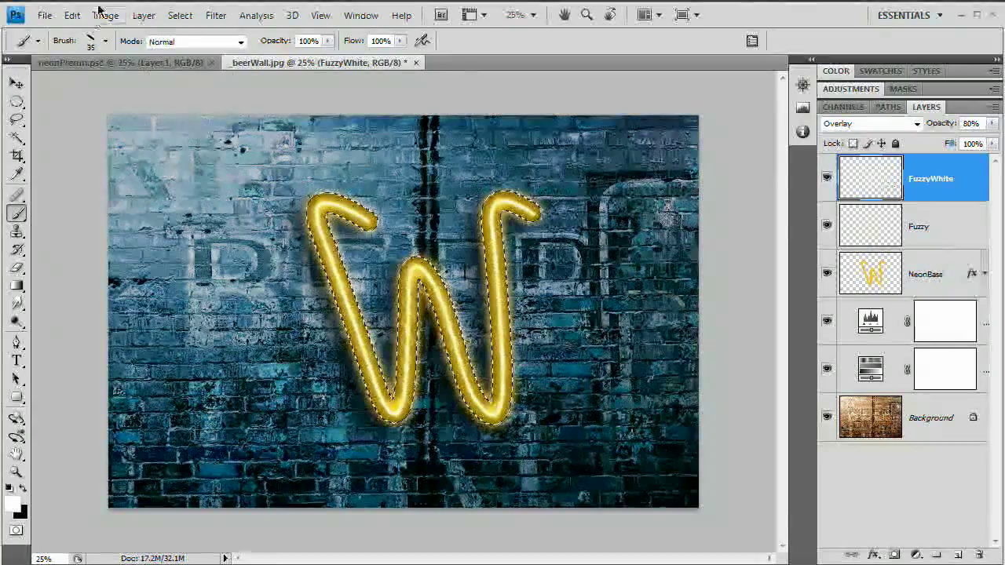
left_click(141, 16)
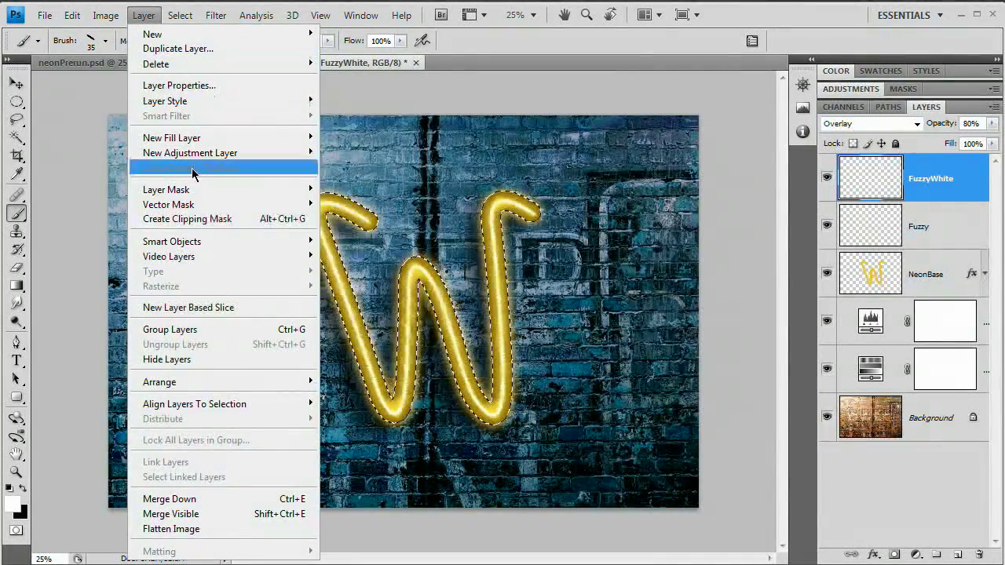
mouse_move(191, 157)
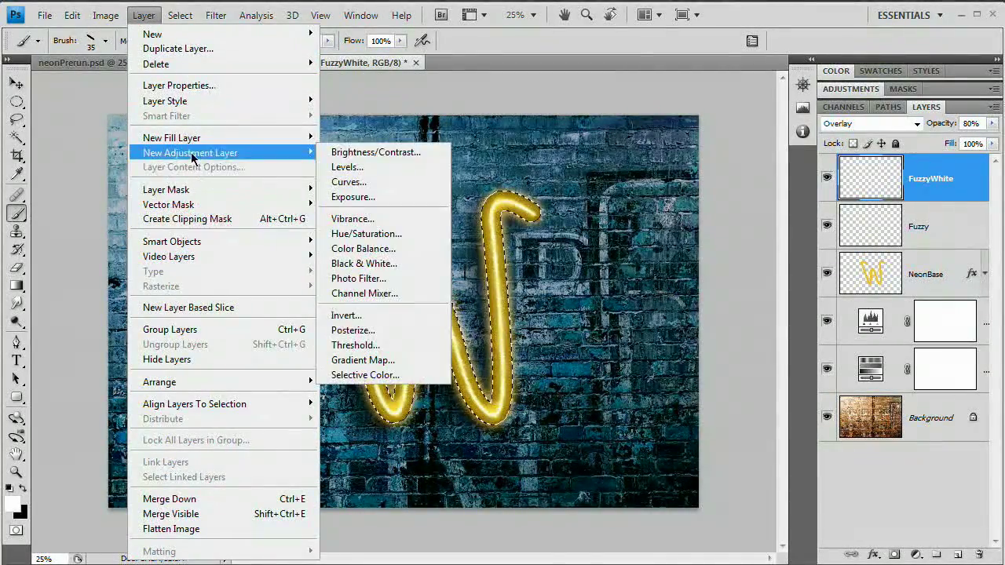
left_click(379, 236)
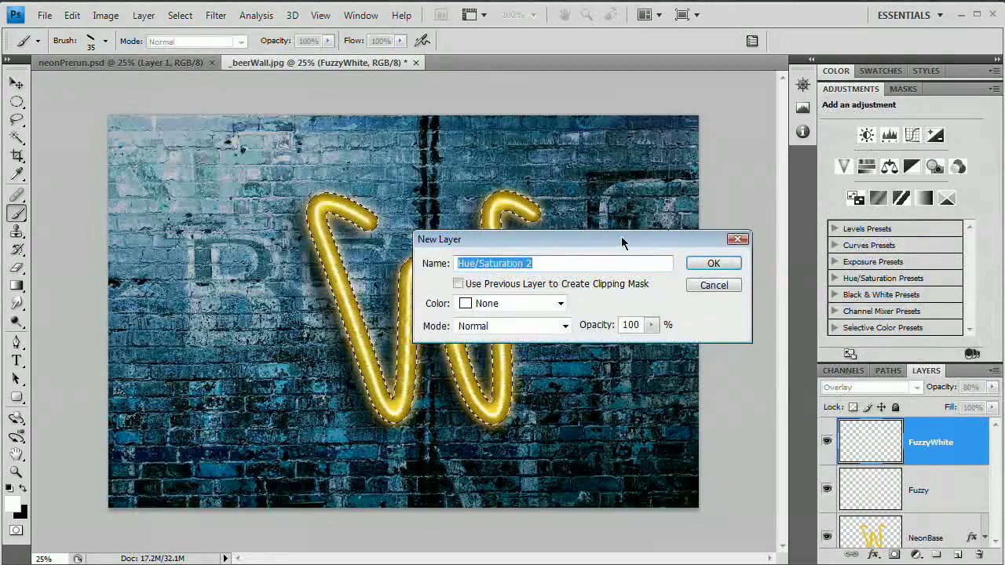
left_click_drag(621, 236, 625, 194)
left_click(717, 221)
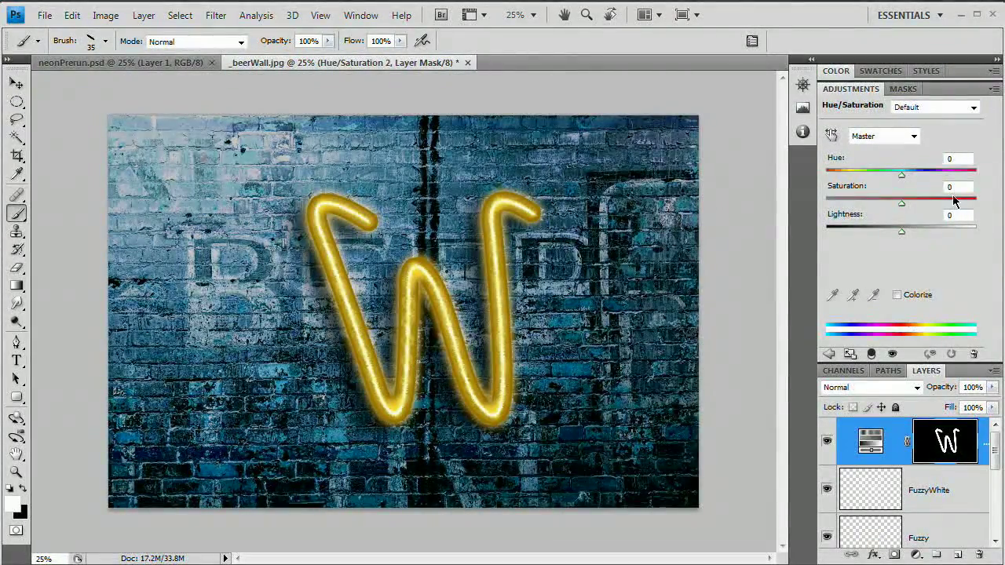
left_click_drag(901, 204, 909, 232)
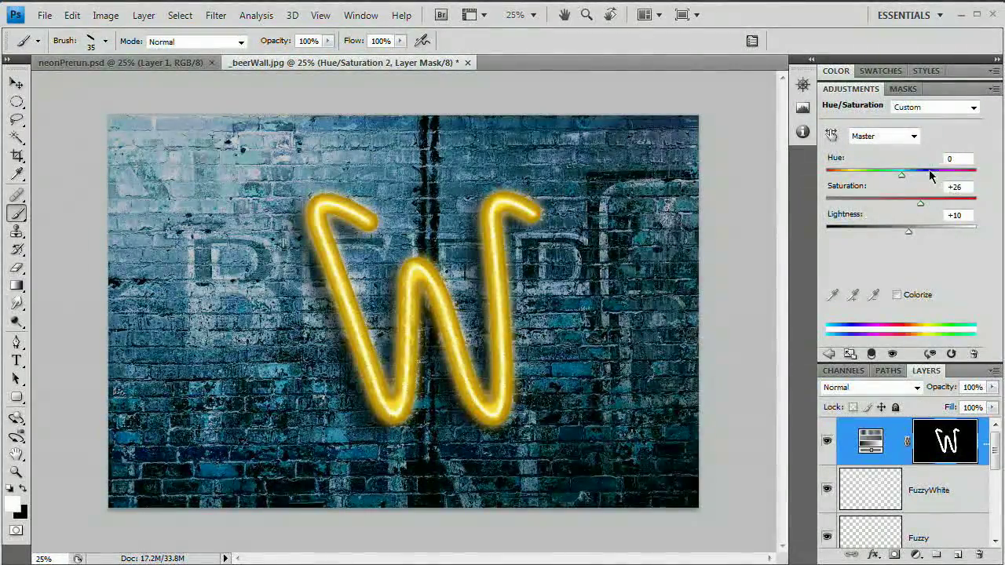
Step: Try a Hue of -46 on the W's Hue/Saturation adjustment, and reset the Hue to 0
left_click_drag(902, 176, 866, 179)
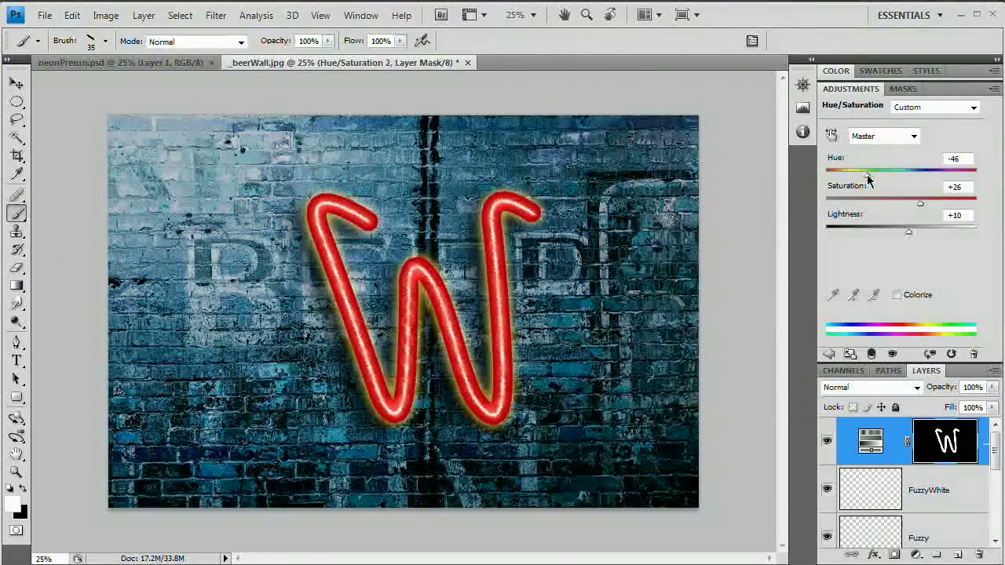
type("0")
key("Return")
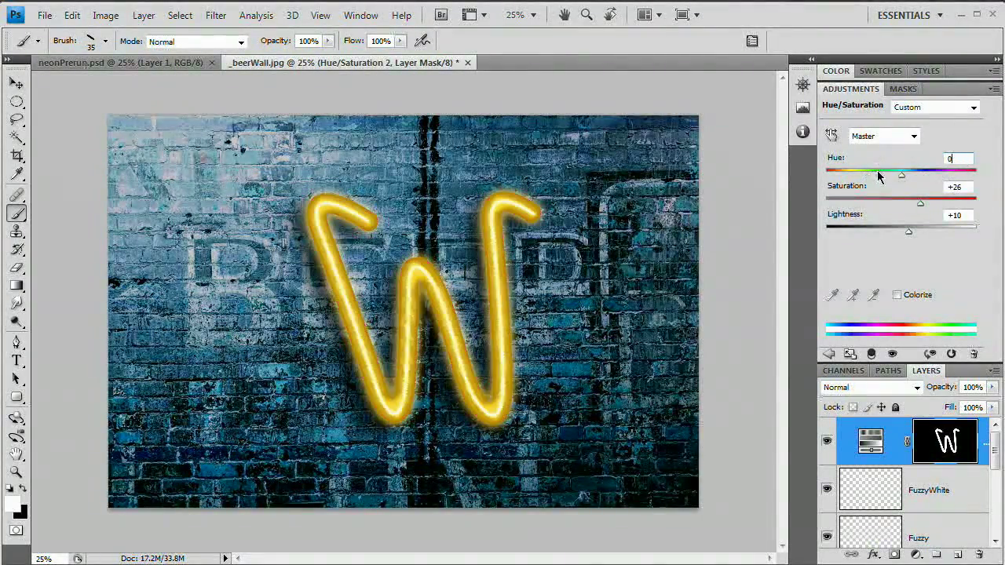
Step: Add a new layer directly below NeonBase and name it Glow
double_click(866, 89)
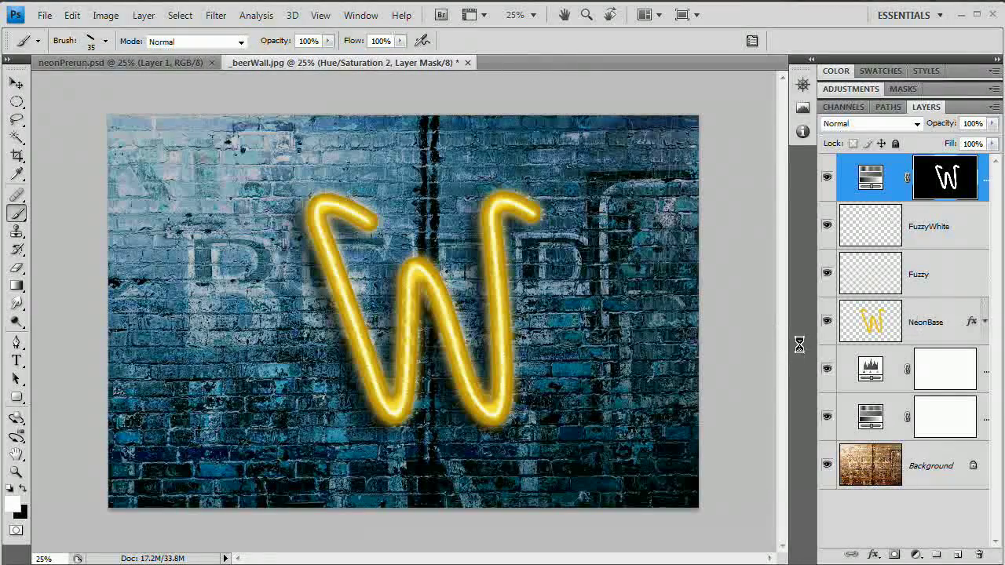
left_click(878, 310)
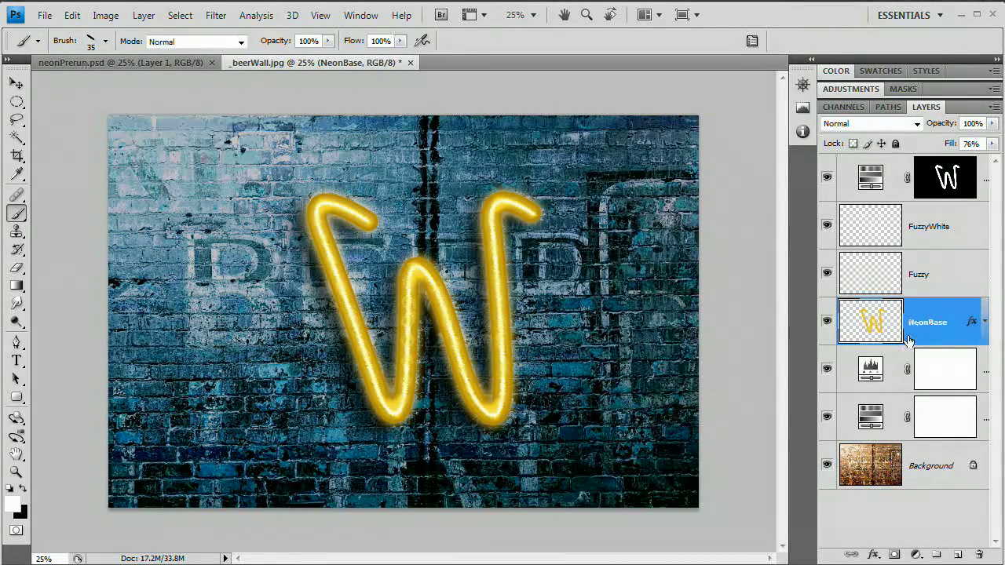
left_click(959, 553)
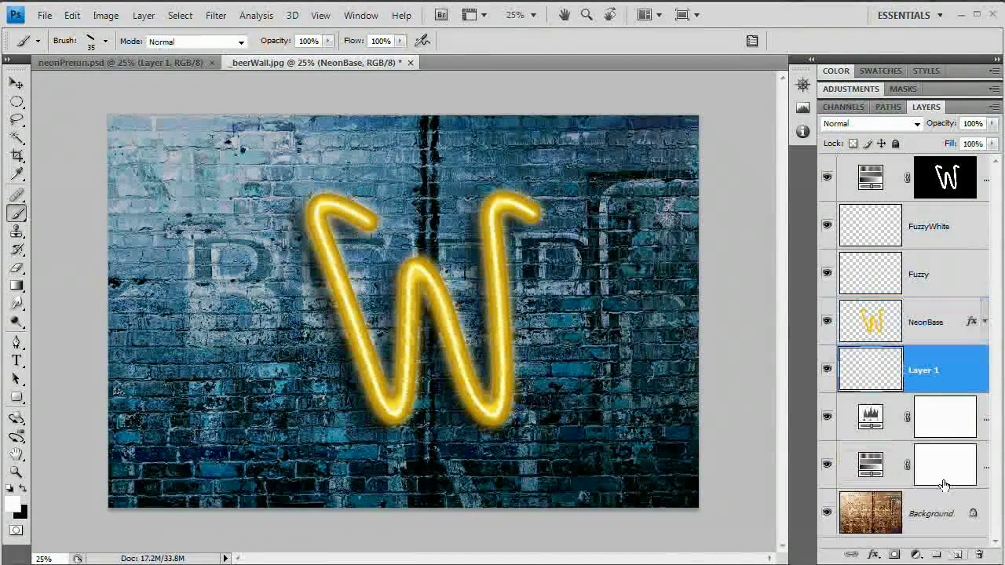
double_click(923, 370)
type("Glow")
key("Return")
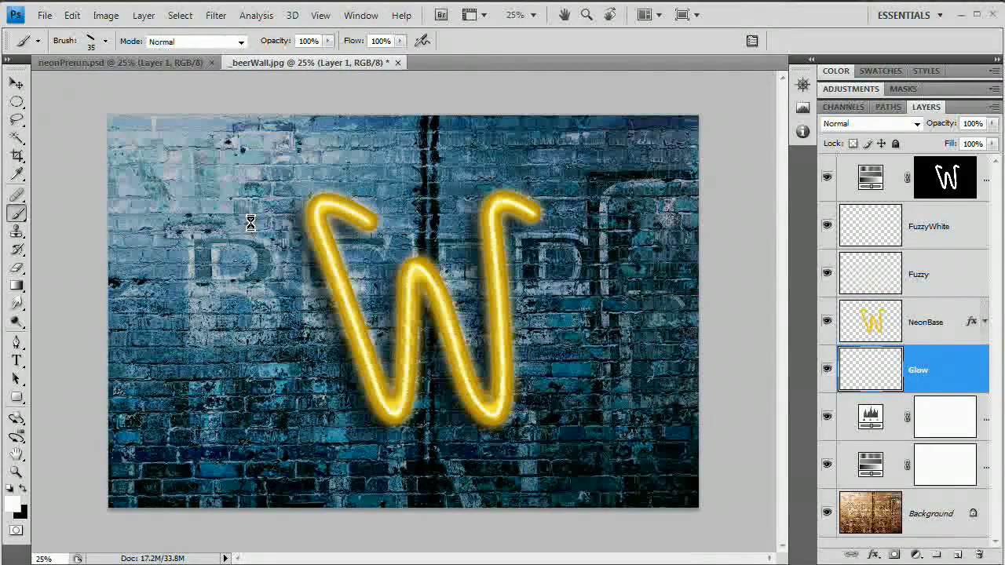
Step: Lasso a loose freehand selection around the whole W and feather it by 200 pixels
left_click(18, 122)
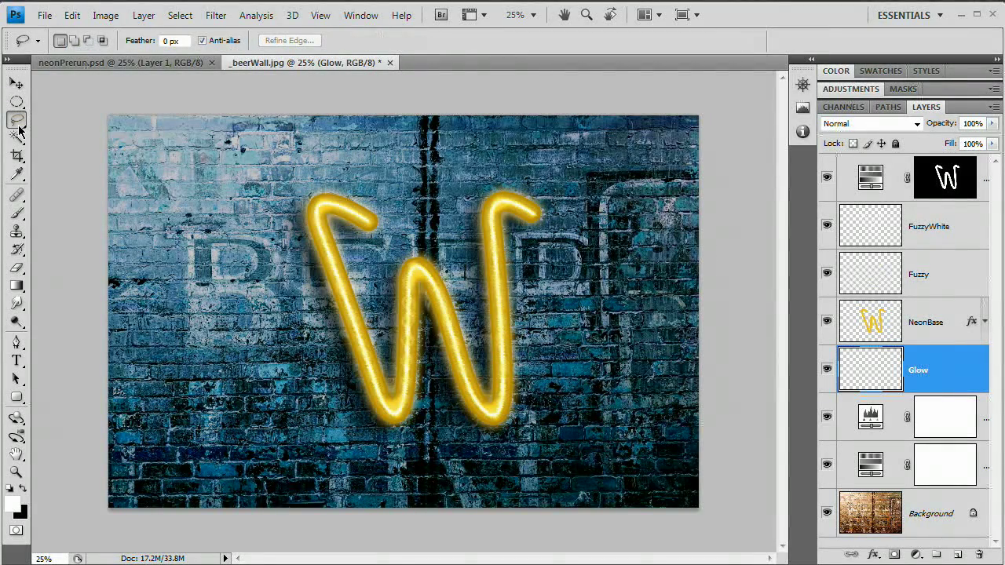
mouse_move(267, 169)
left_mouse_down()
mouse_move(262, 264)
mouse_move(315, 427)
mouse_move(377, 495)
mouse_move(458, 455)
mouse_move(561, 481)
mouse_move(571, 325)
mouse_move(544, 228)
left_mouse_up()
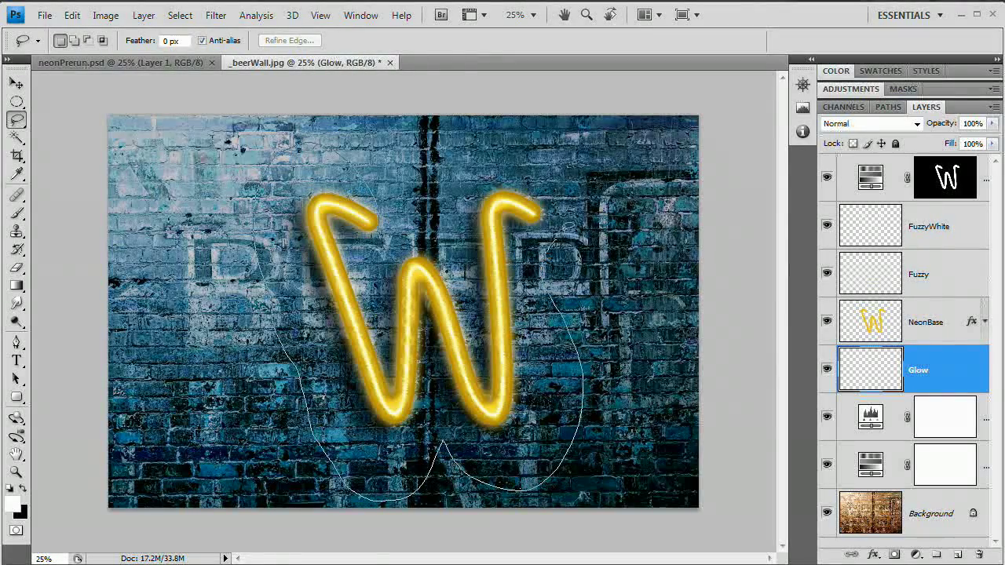
mouse_move(569, 182)
left_mouse_down()
mouse_move(475, 151)
mouse_move(452, 184)
mouse_move(405, 206)
mouse_move(383, 201)
left_mouse_up()
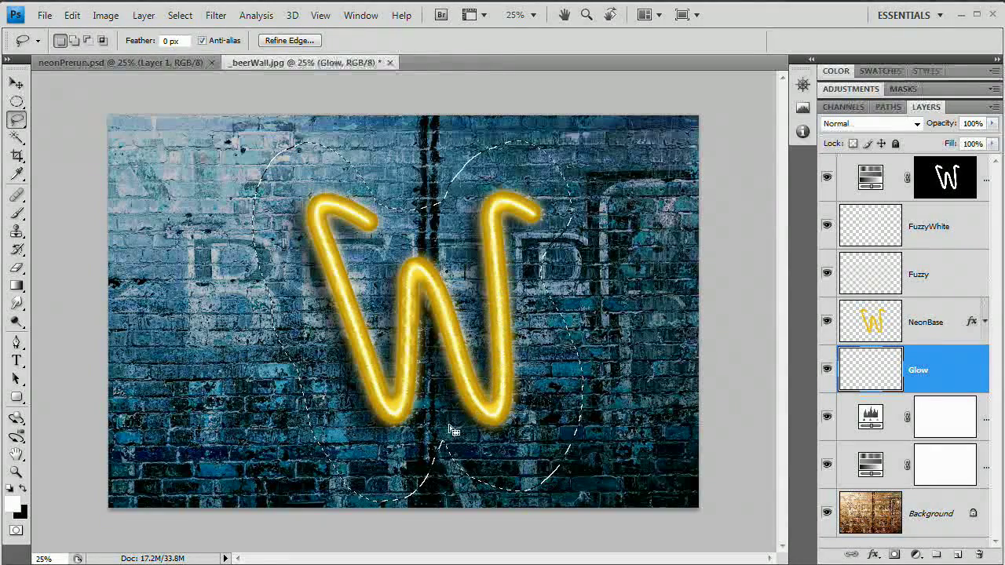
left_click(179, 15)
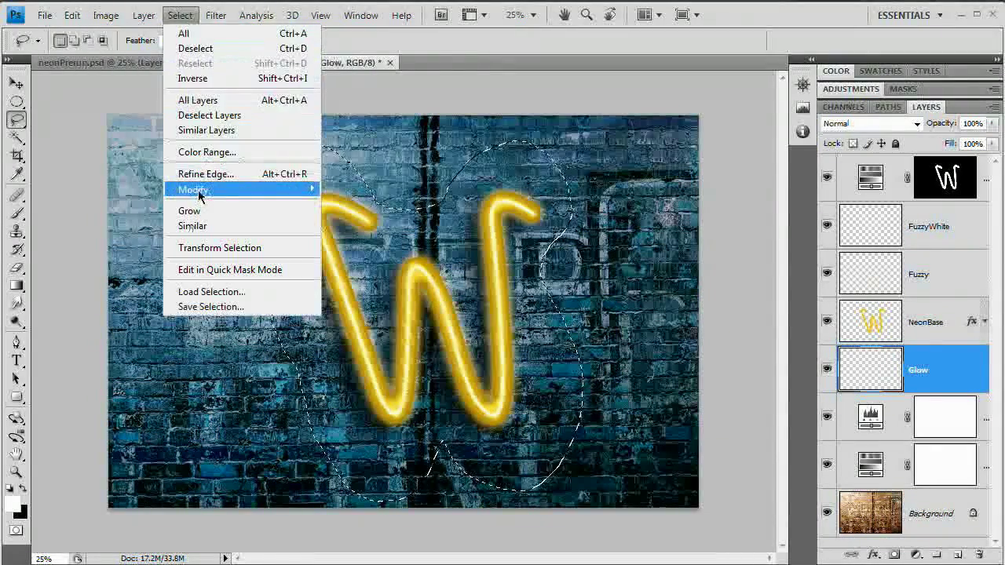
mouse_move(251, 189)
left_click(350, 248)
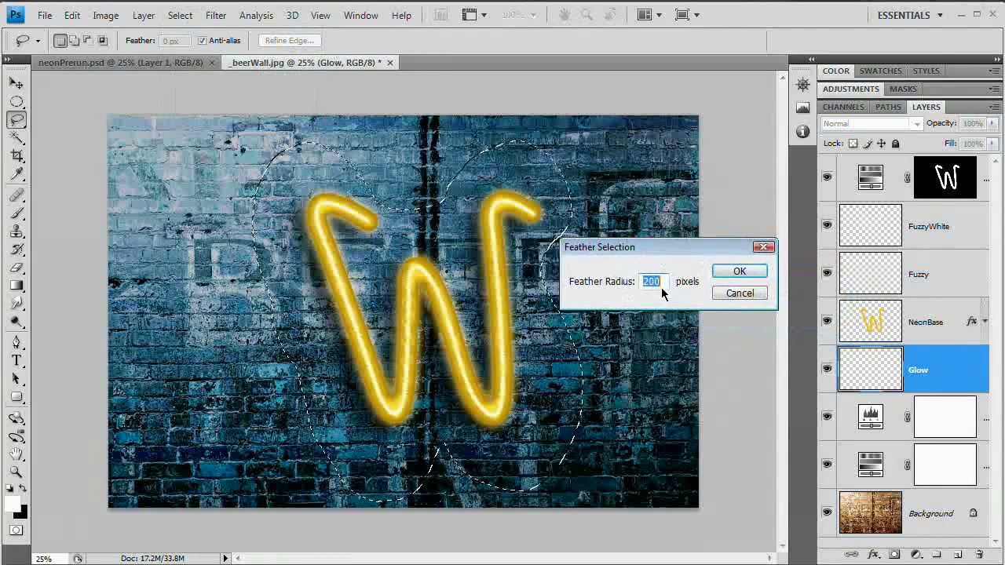
left_click(740, 271)
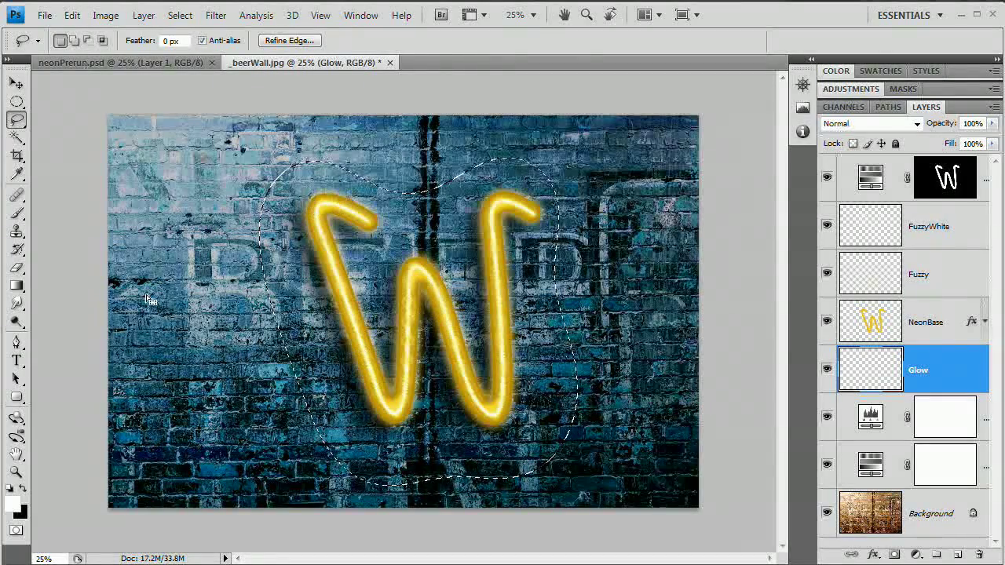
Step: Fill the feathered selection on the Glow layer with the neon's yellow, deselect, and set the layer's blending mode to Color
key("i")
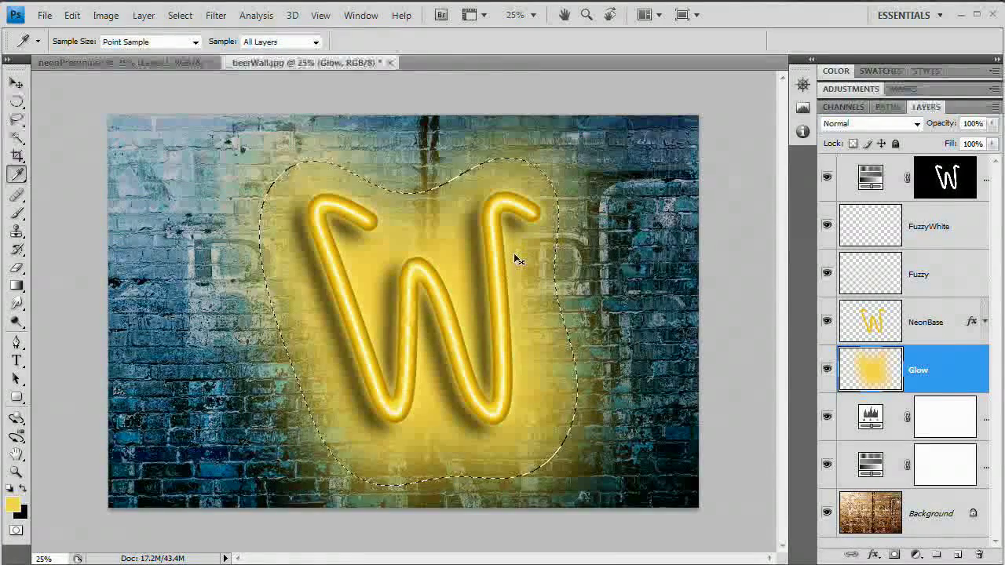
key("ctrl+d")
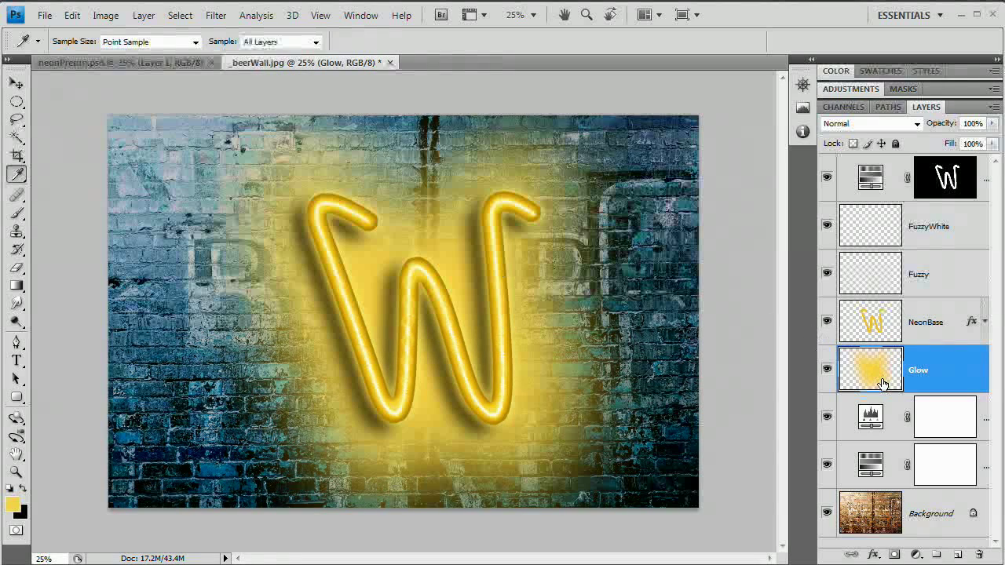
left_click(871, 124)
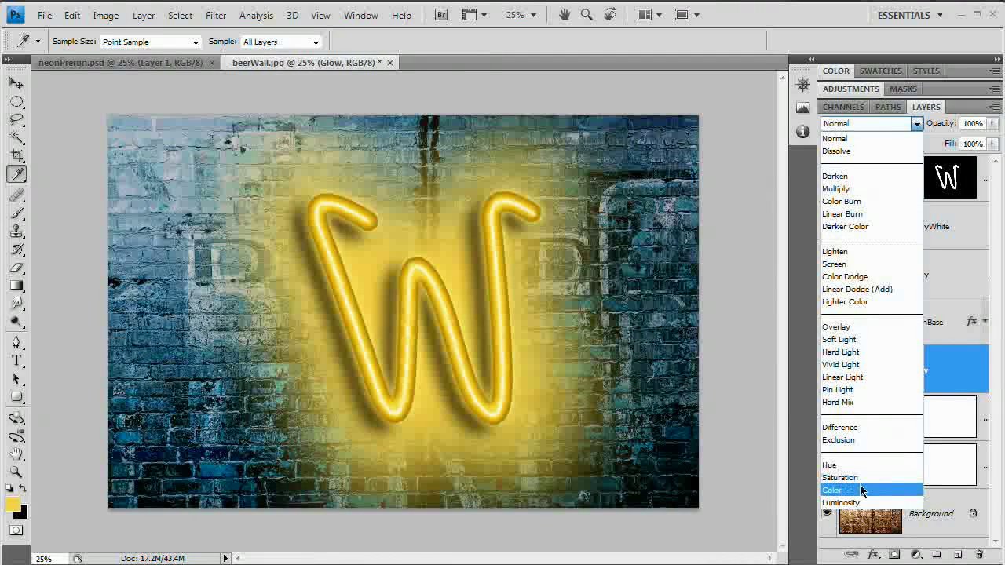
key("Return")
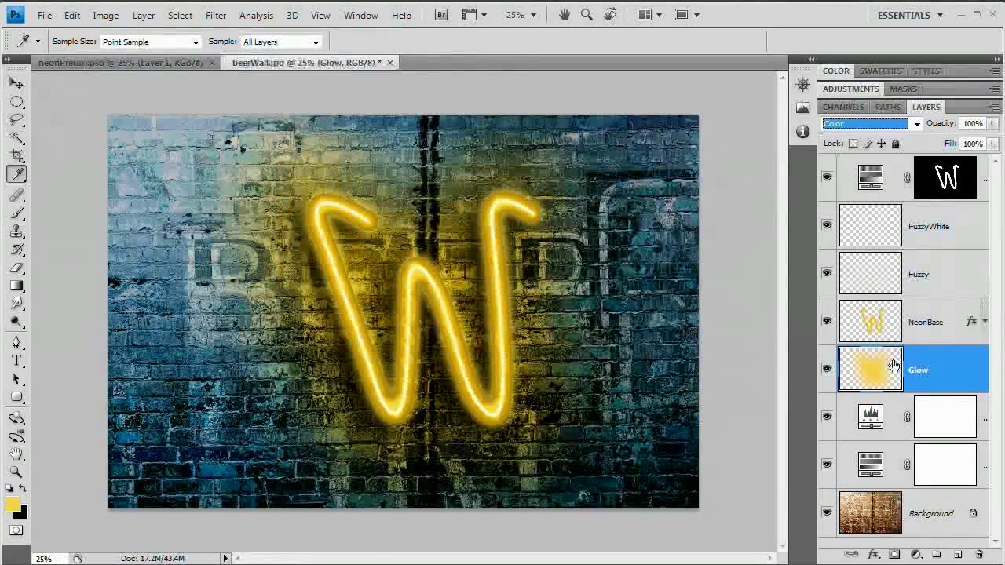
Step: Duplicate the Glow layer and set the copy to Color Dodge blending at 30% opacity
left_click_drag(893, 365, 956, 554)
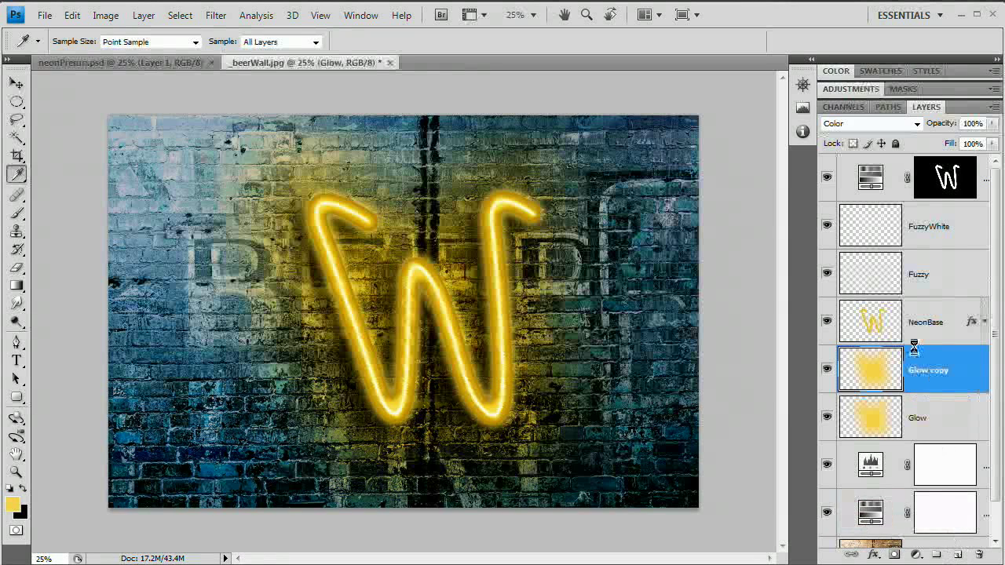
left_click(871, 123)
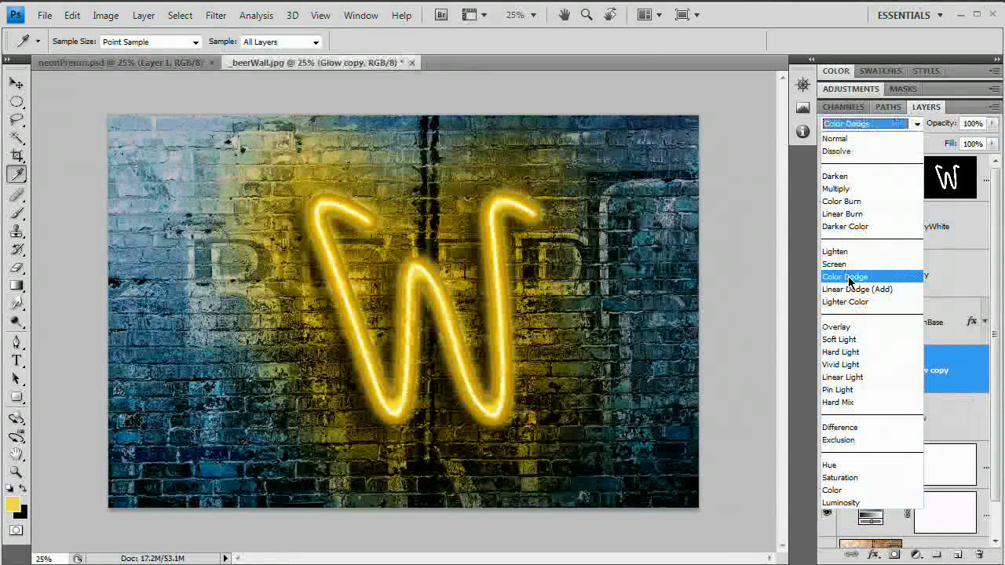
left_click(848, 276)
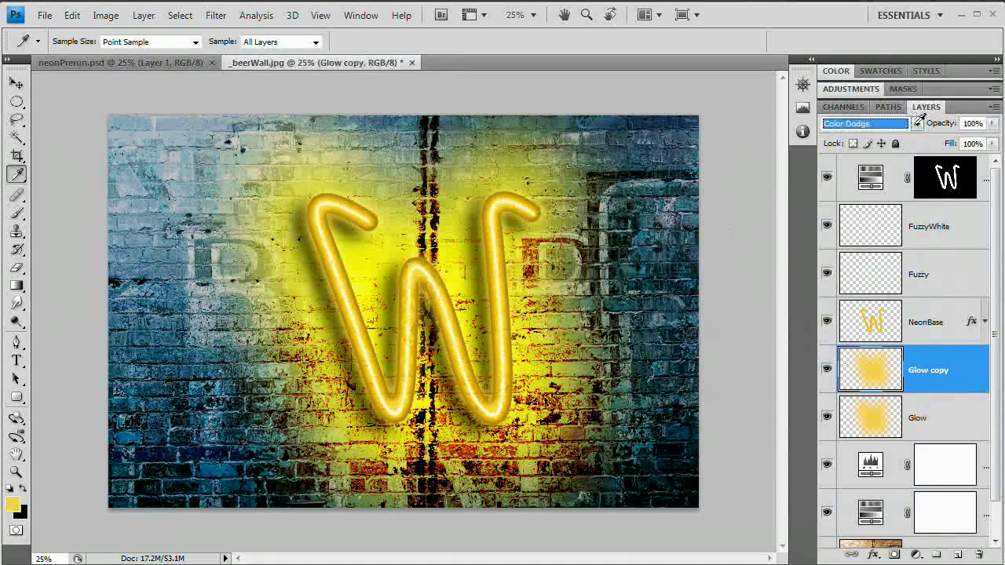
key("Tab")
type("30")
key("Tab")
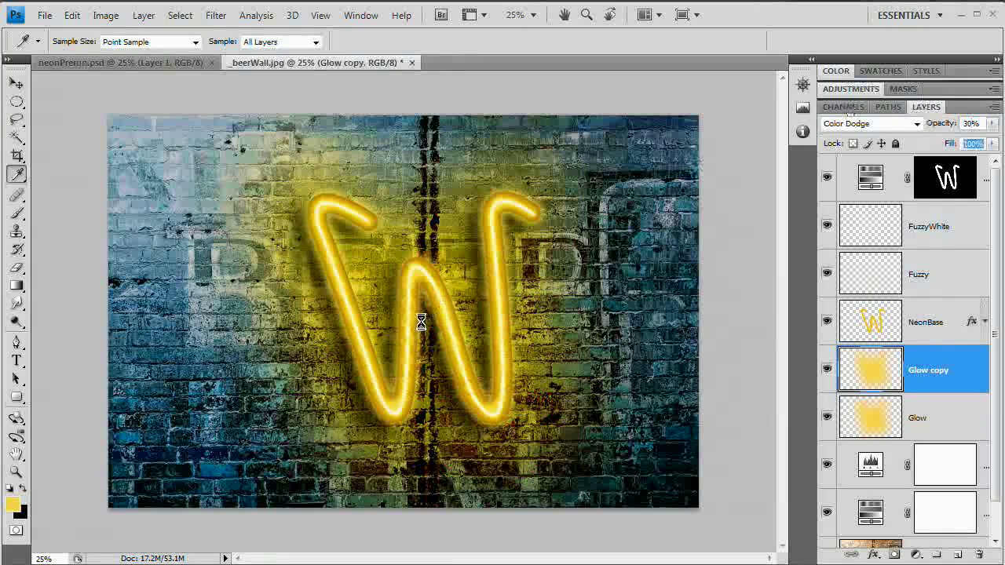
key("Return")
Step: Reduce the original Glow layer's opacity to 86%
key("shift+alt+c")
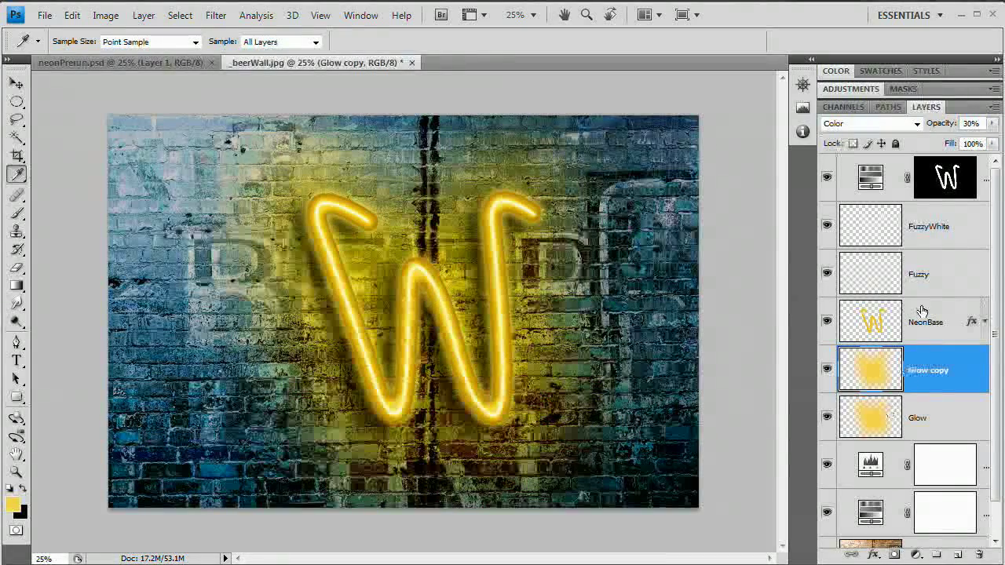
left_click(879, 405)
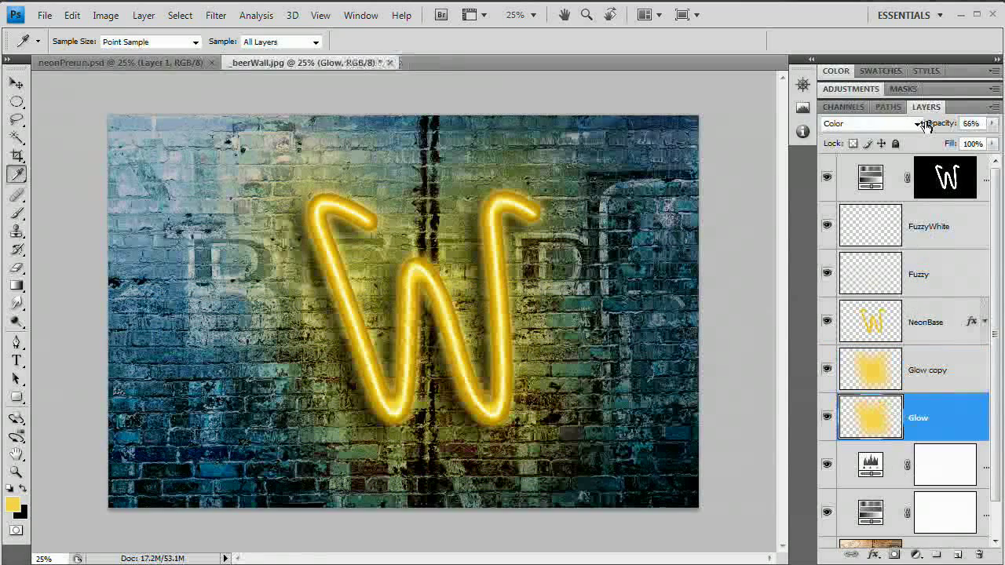
mouse_move(951, 125)
left_mouse_down()
mouse_move(946, 133)
mouse_move(956, 130)
mouse_move(942, 124)
mouse_move(947, 131)
left_mouse_up()
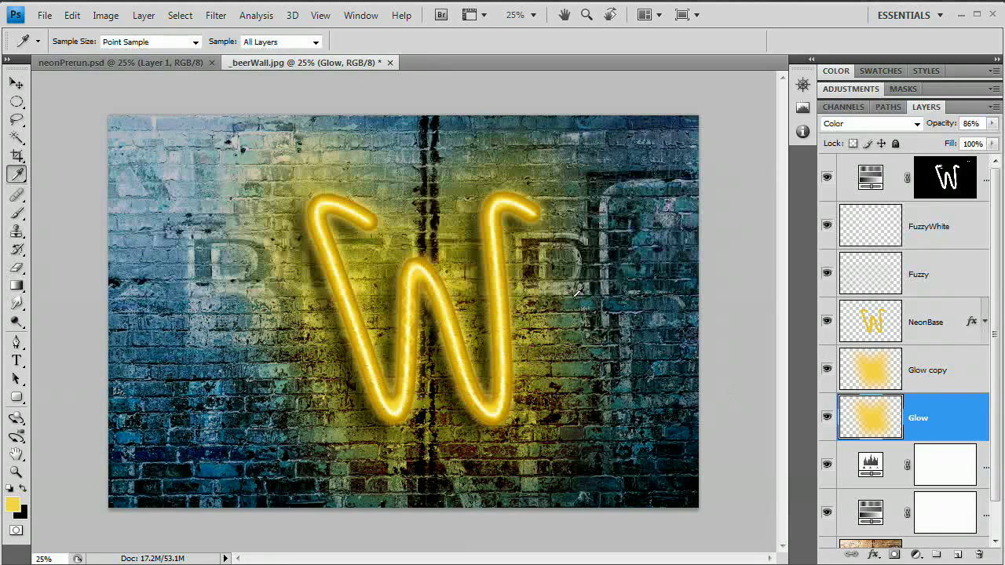
left_click(355, 221)
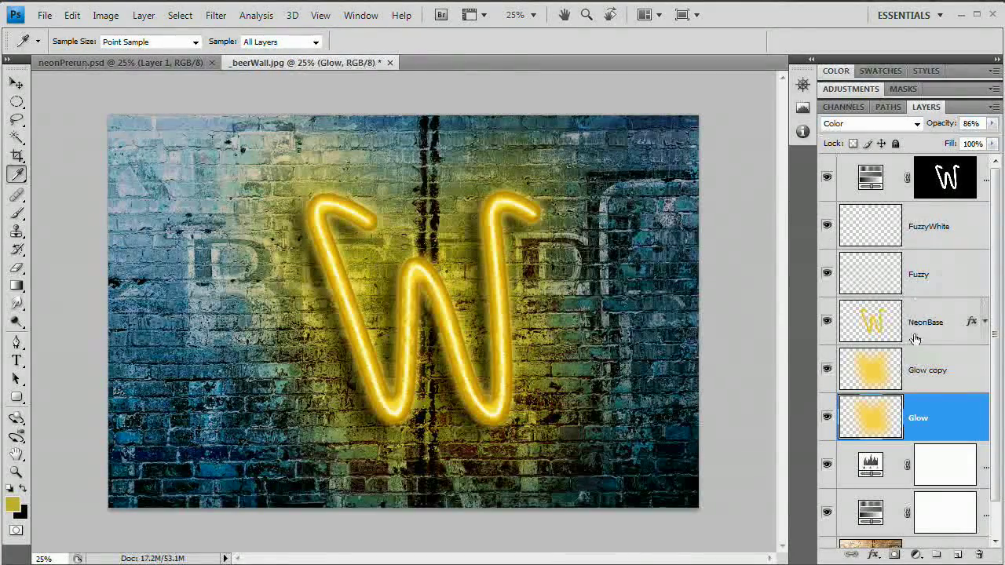
Step: Group the NeonBase, Fuzzy and FuzzyWhite layers and name the group NeonTube
key("alt+shift+n")
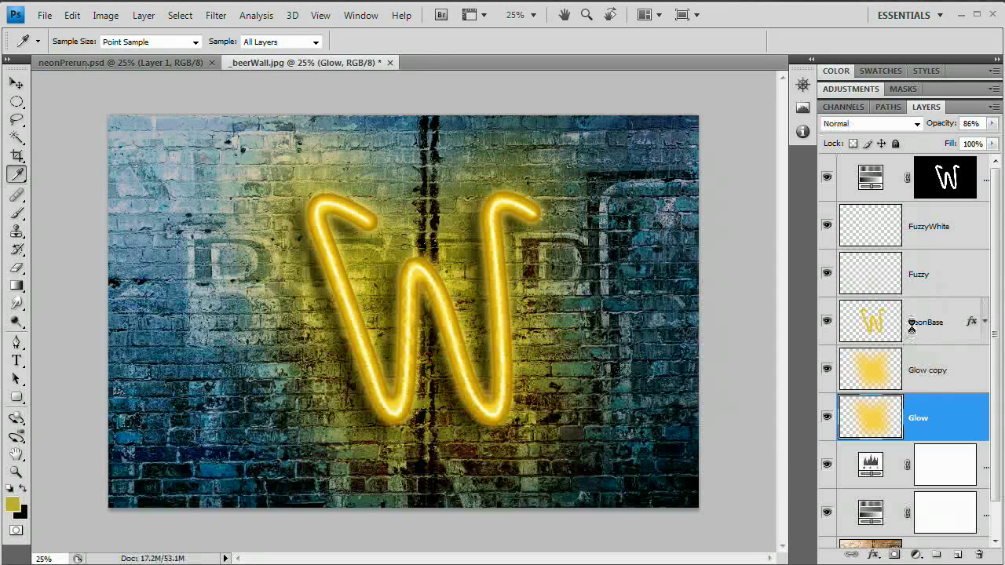
left_click(911, 327)
left_click(911, 229, "shift")
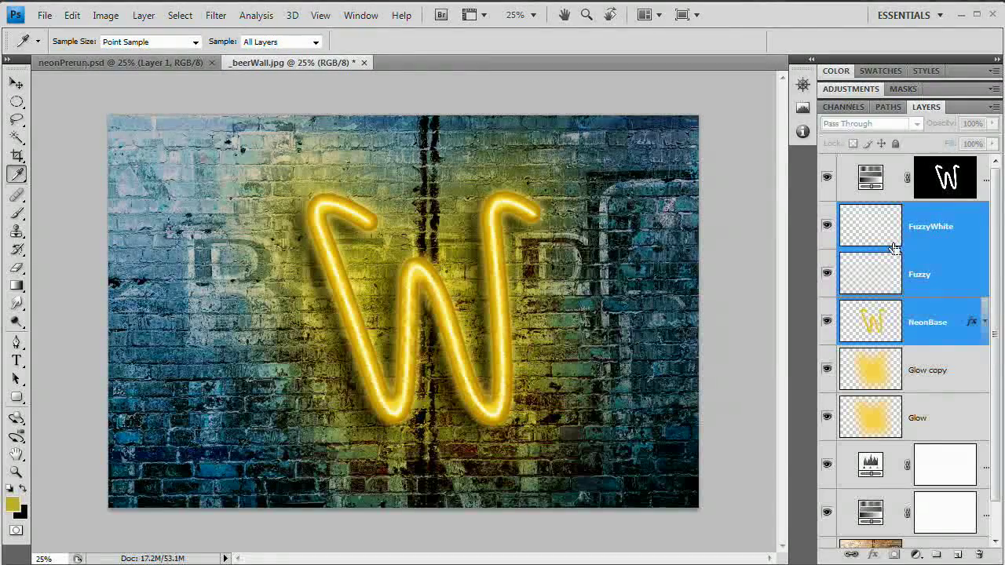
key("ctrl+g")
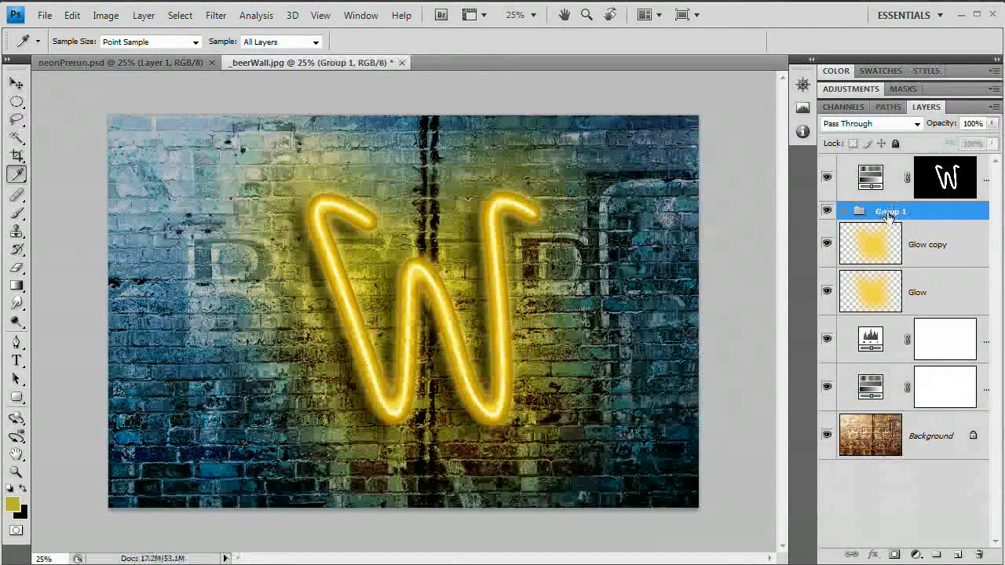
double_click(887, 211)
type("Neon Tube")
key("Return")
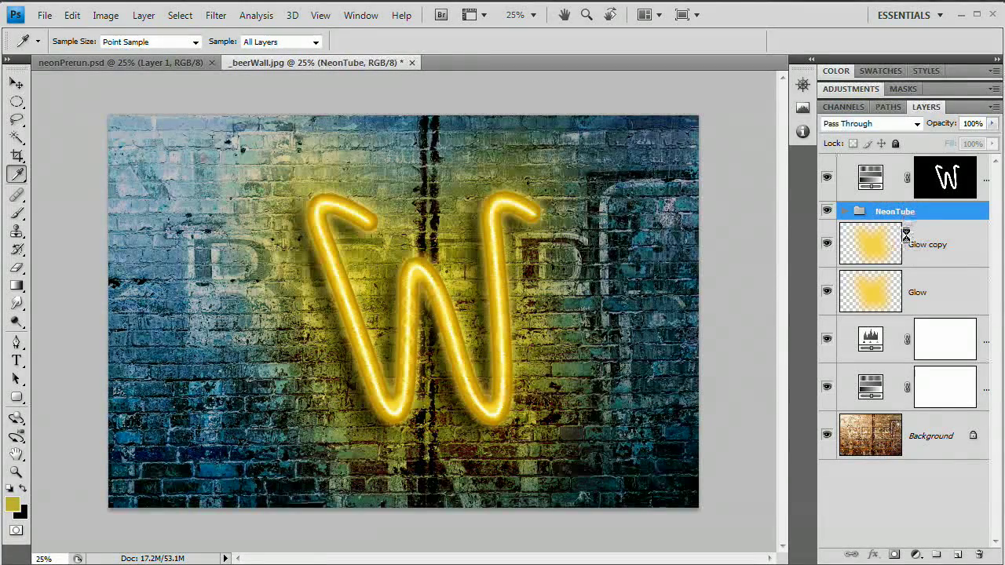
Step: Add a layer mask that reveals everything to the NeonTube group
left_click(144, 15)
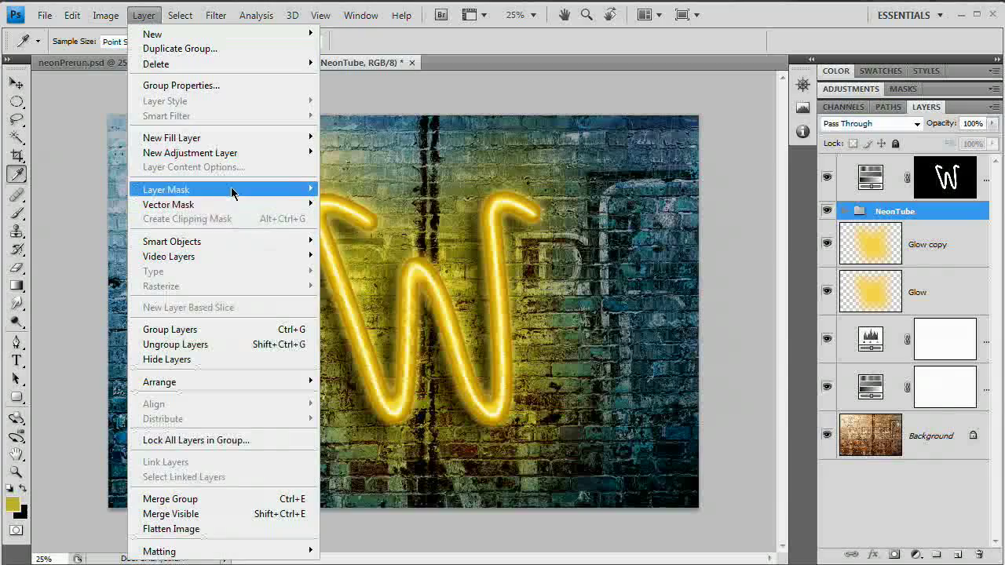
mouse_move(232, 189)
left_click(353, 190)
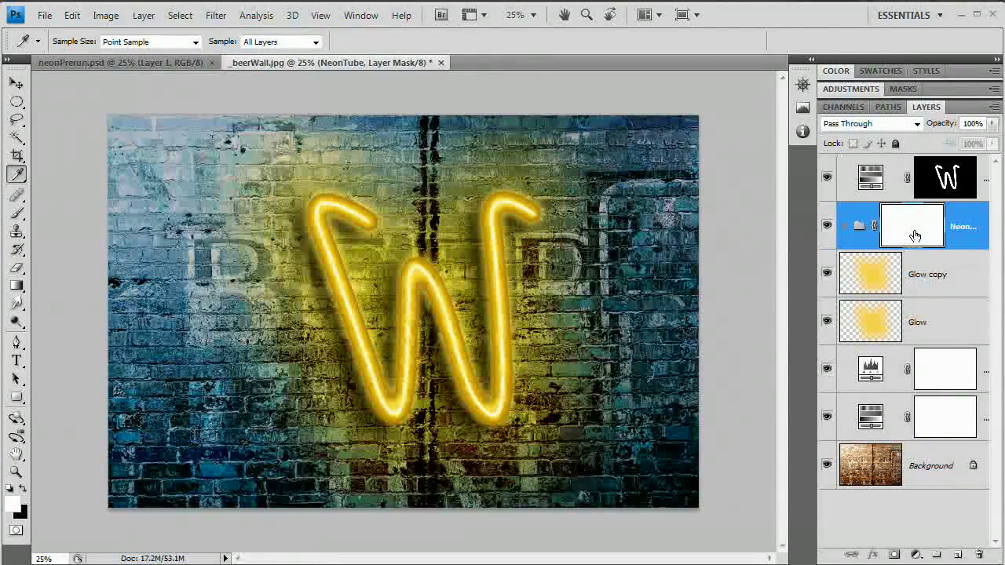
Step: Add a new layer above Glow copy and name it Holes
key("shift+alt+d")
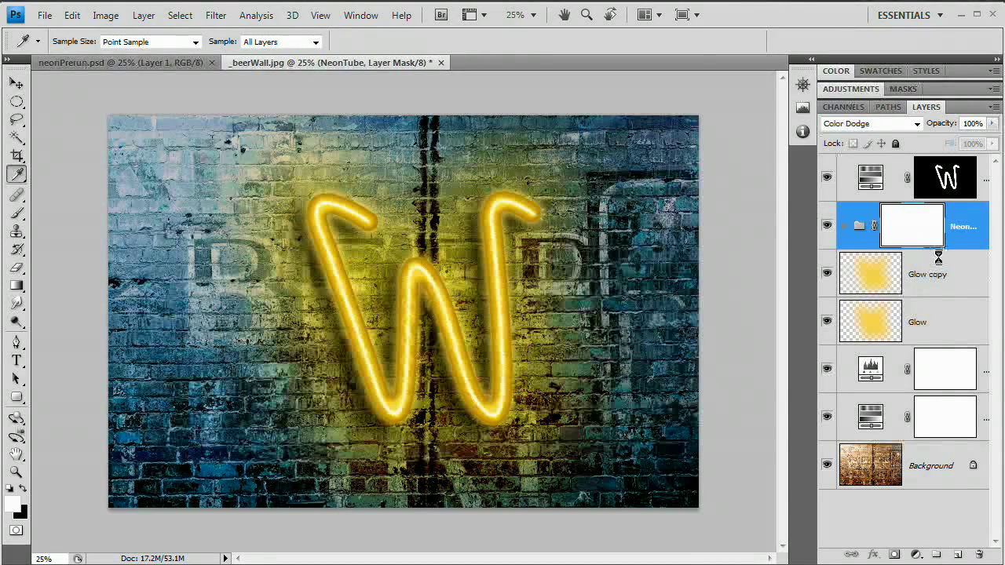
left_click(935, 267)
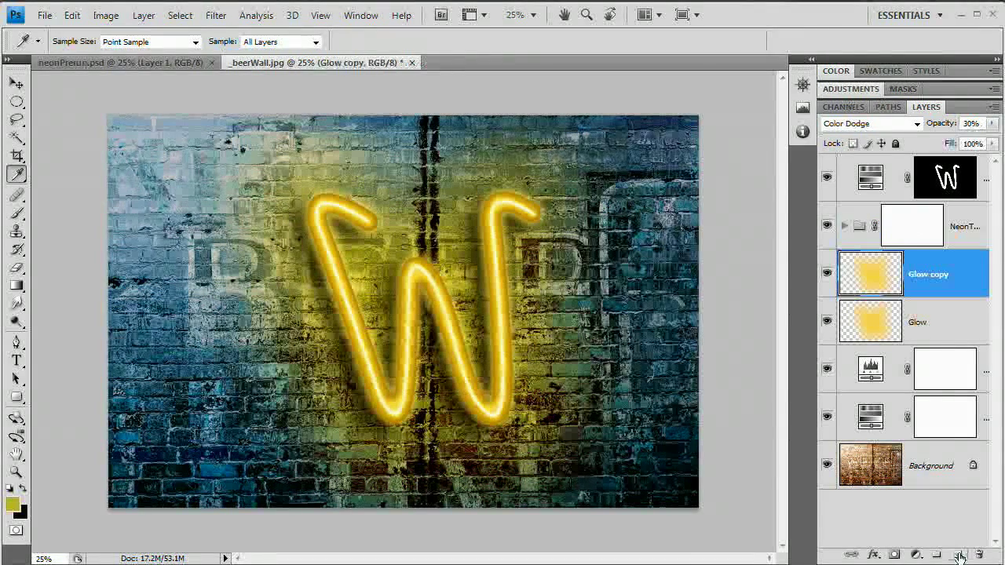
key("ctrl+shift+alt+n")
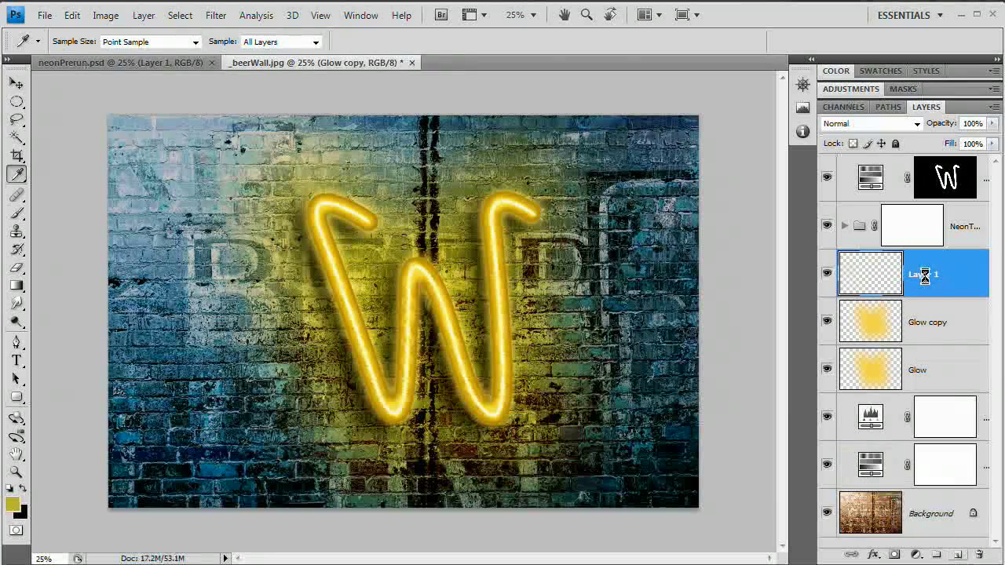
double_click(924, 275)
type("Holes")
key("Return")
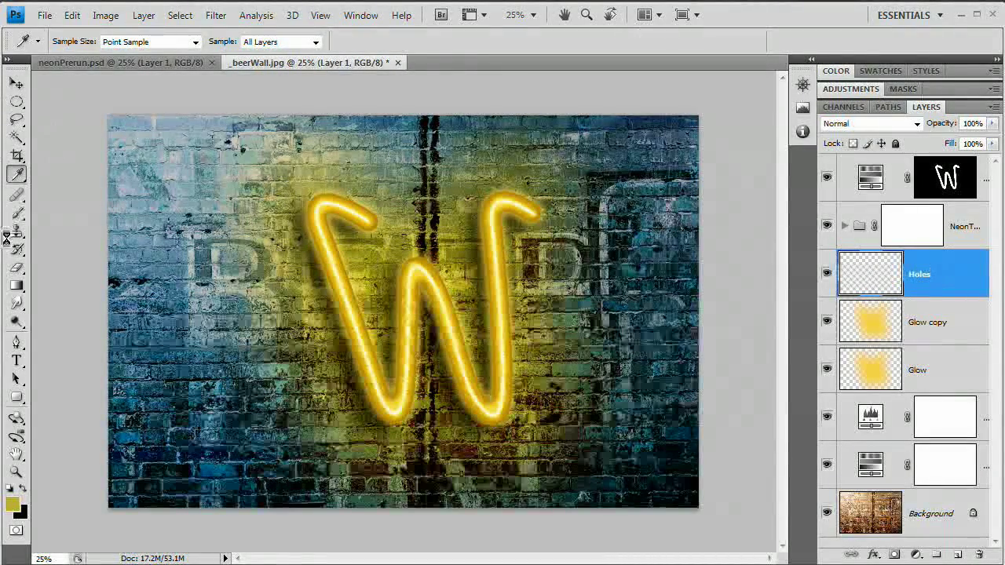
Step: Paint rough black holes around both open ends of the W tube on the Holes layer with the 35 px brush
left_click(16, 212)
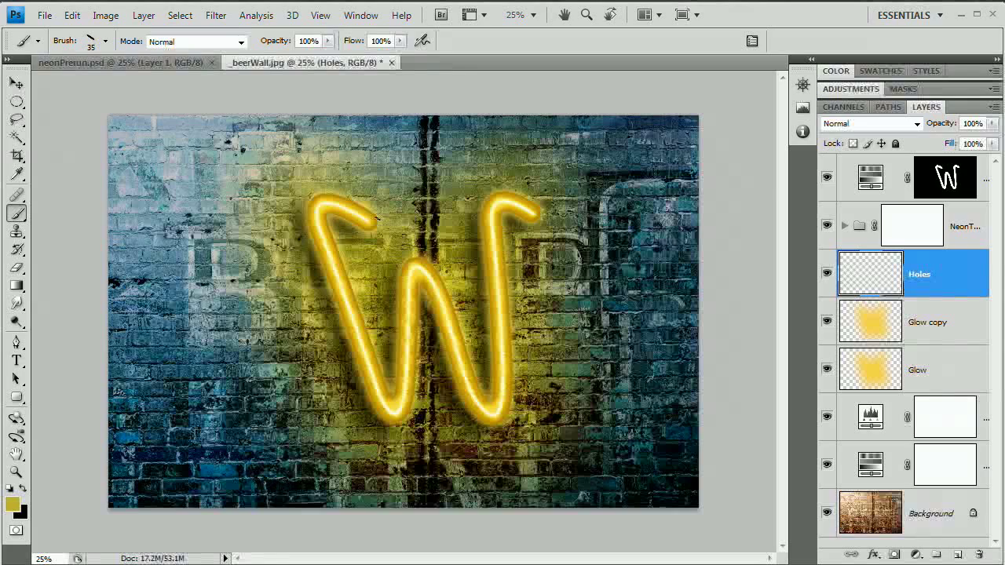
key("x")
left_click(365, 205)
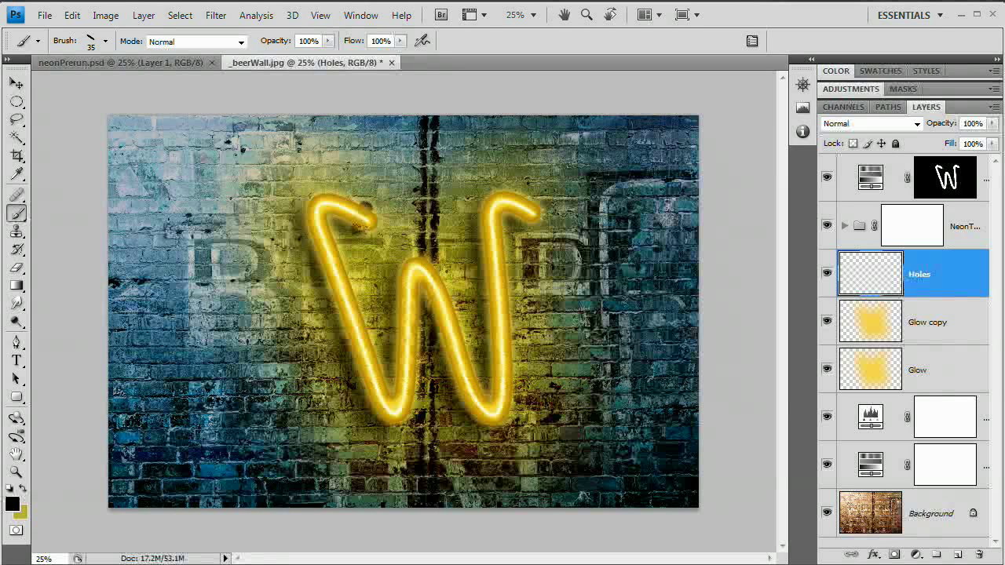
left_click(368, 222)
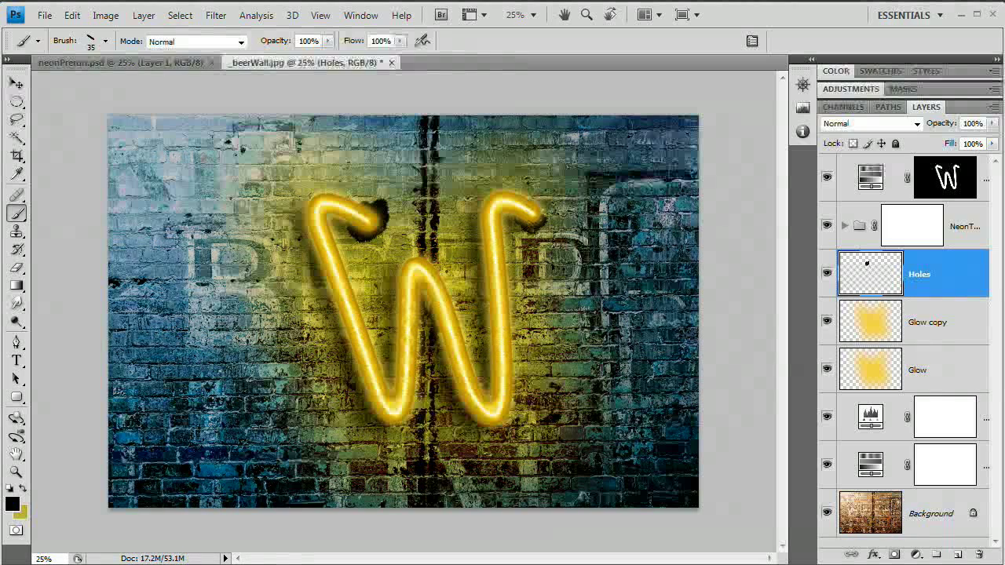
mouse_move(540, 210)
left_mouse_down()
mouse_move(547, 222)
mouse_move(536, 219)
left_mouse_up()
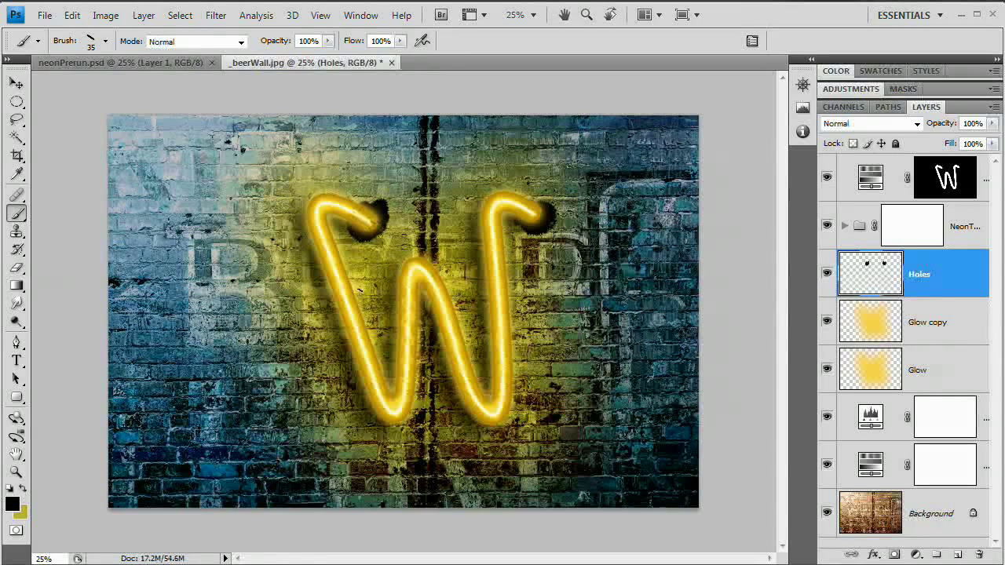
Step: Target the NeonTube group's mask and replace the brushes with Basic Brushes, choosing the soft 100 px brush with 0% hardness
left_click(916, 228)
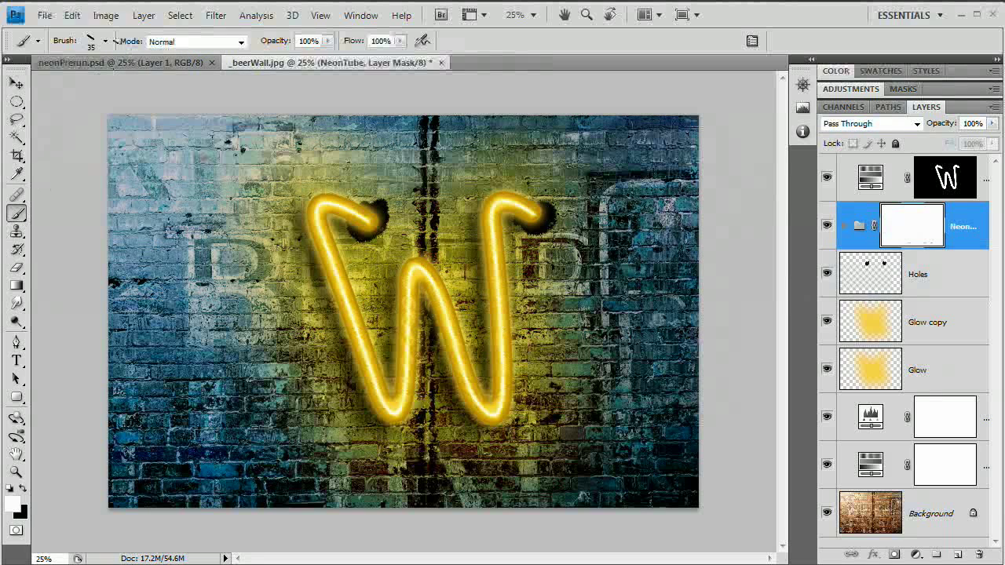
left_click(105, 41)
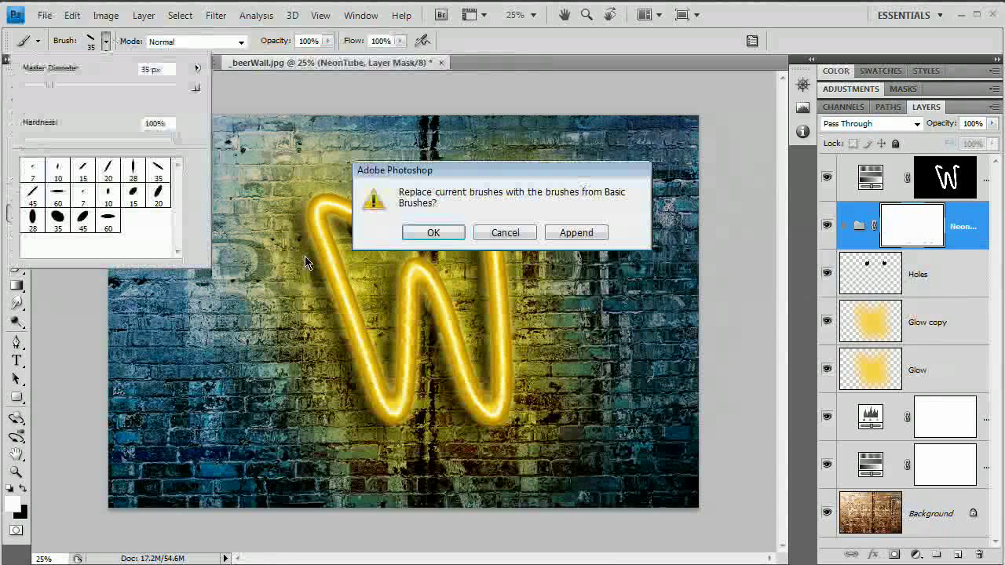
left_click(424, 231)
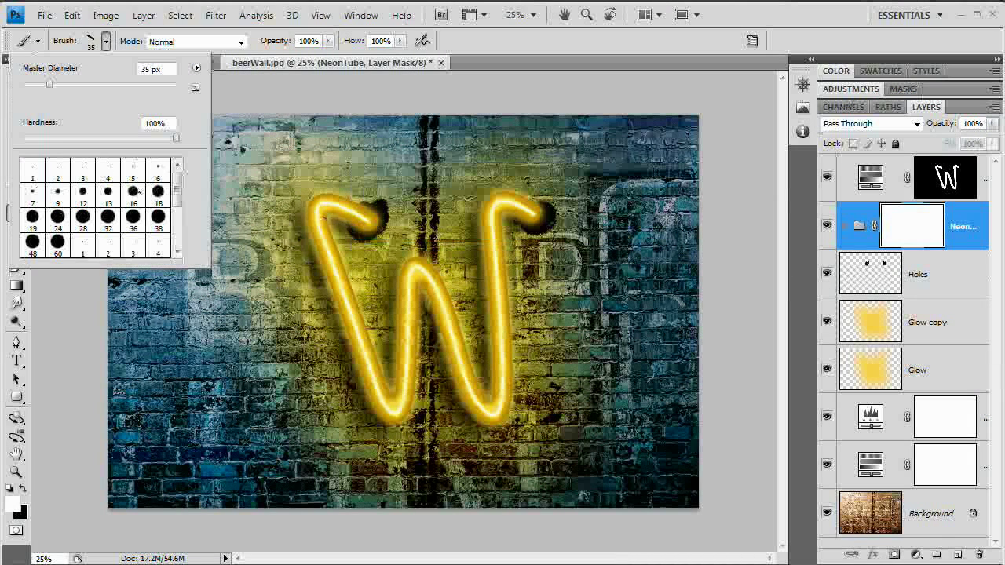
left_click_drag(179, 192, 178, 225)
left_click(158, 223)
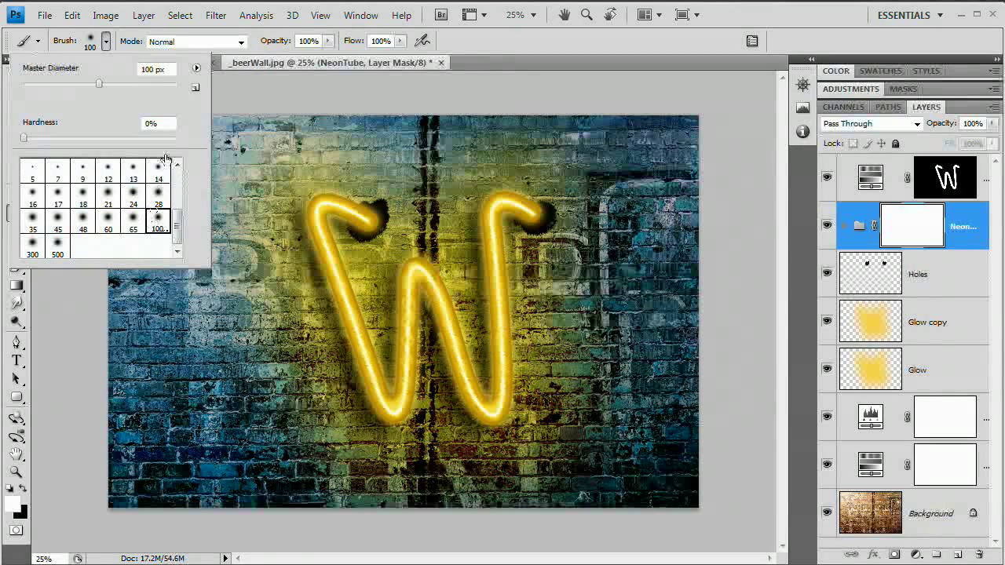
left_click(178, 125)
key("Tab")
key("Return")
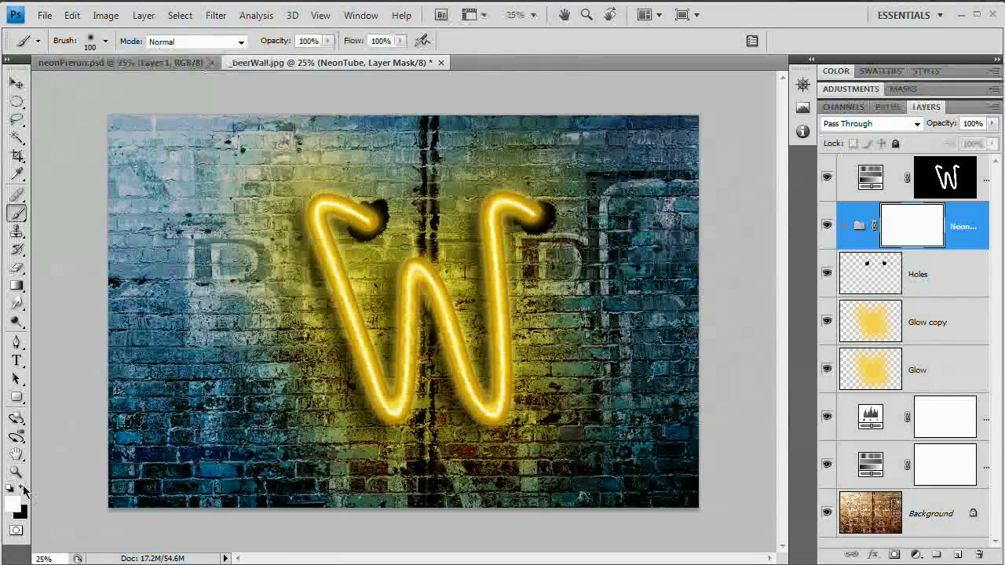
Step: Paint black on the NeonTube mask over both tube ends so they fade into the holes
left_click(22, 489)
left_click_drag(377, 223, 365, 228)
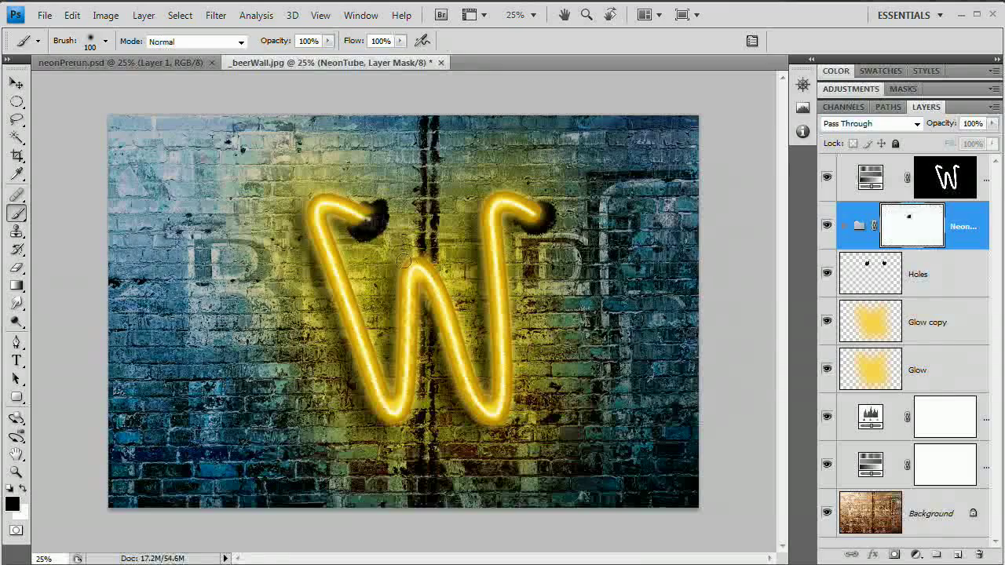
left_click_drag(537, 217, 540, 213)
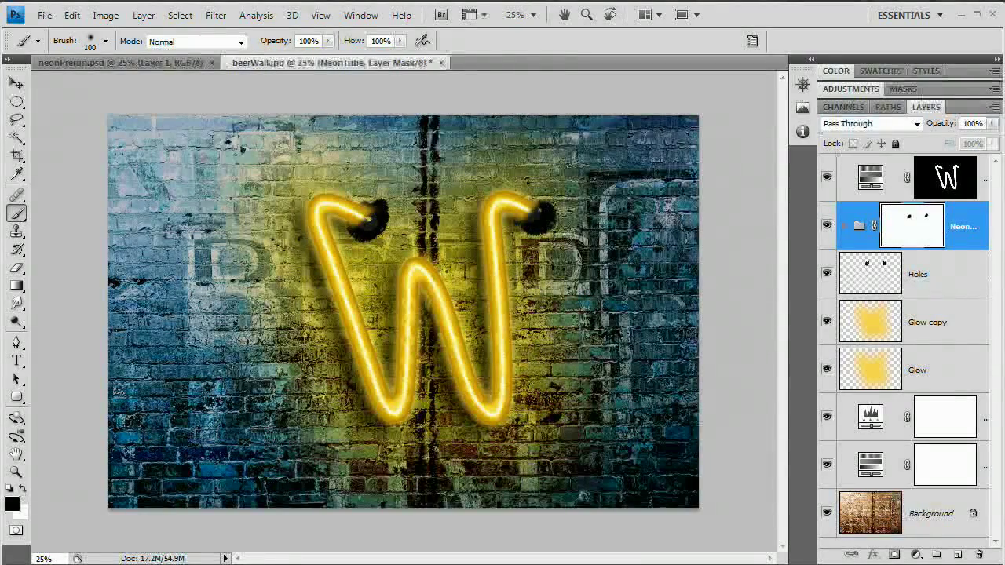
left_click_drag(375, 223, 372, 225)
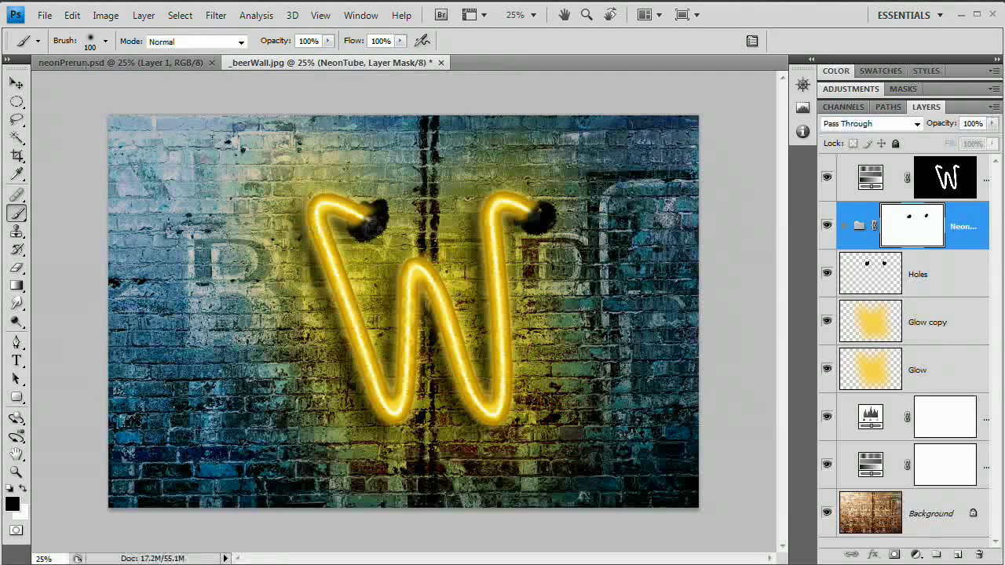
Step: Fill in the centres of both holes with soft black dabs on the Holes layer
left_click(930, 277)
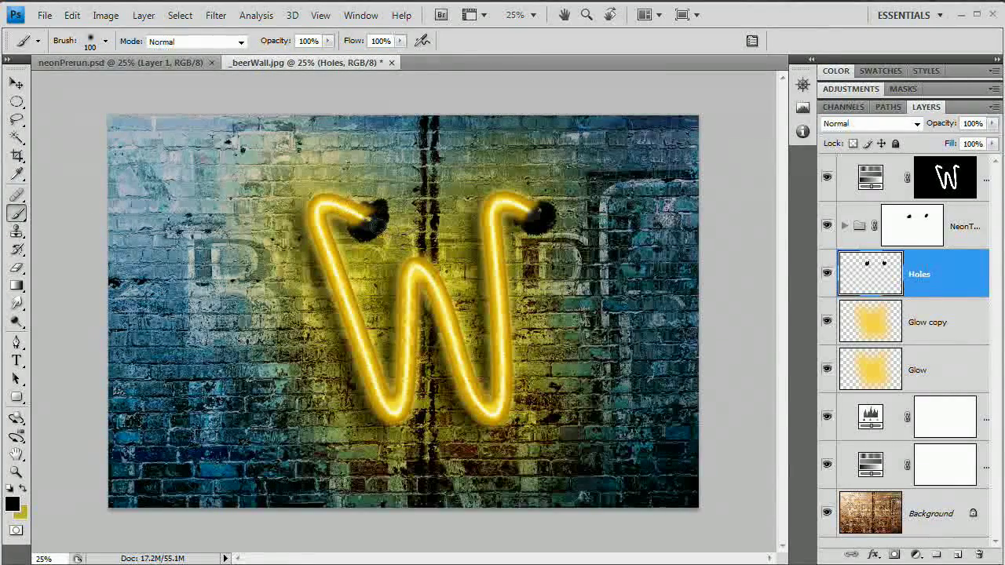
left_click(368, 218)
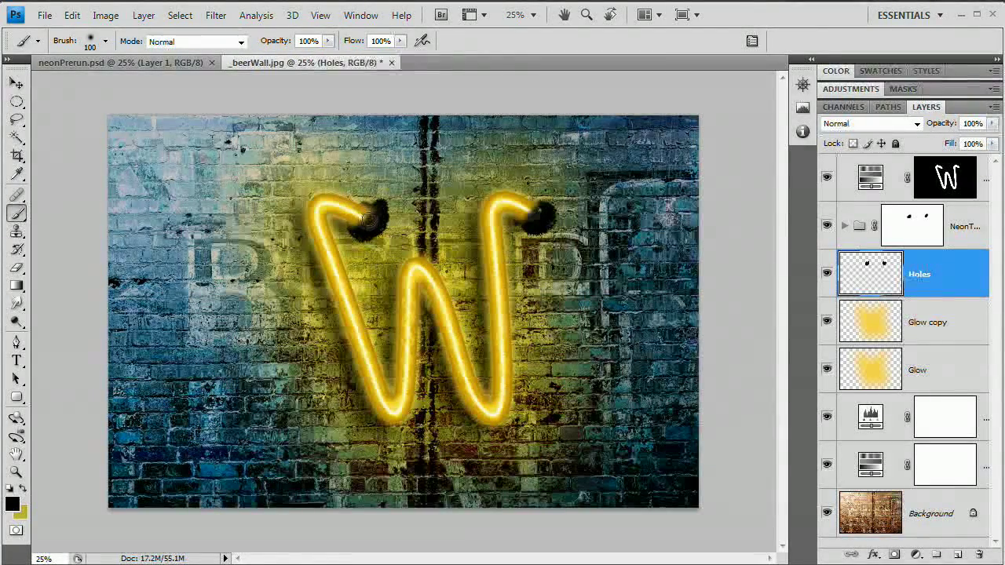
left_click(538, 214)
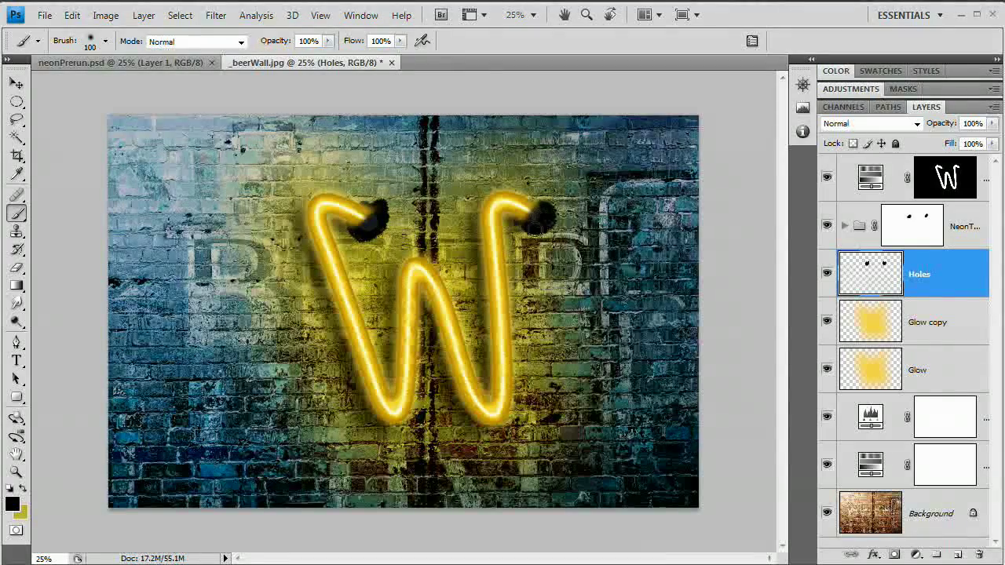